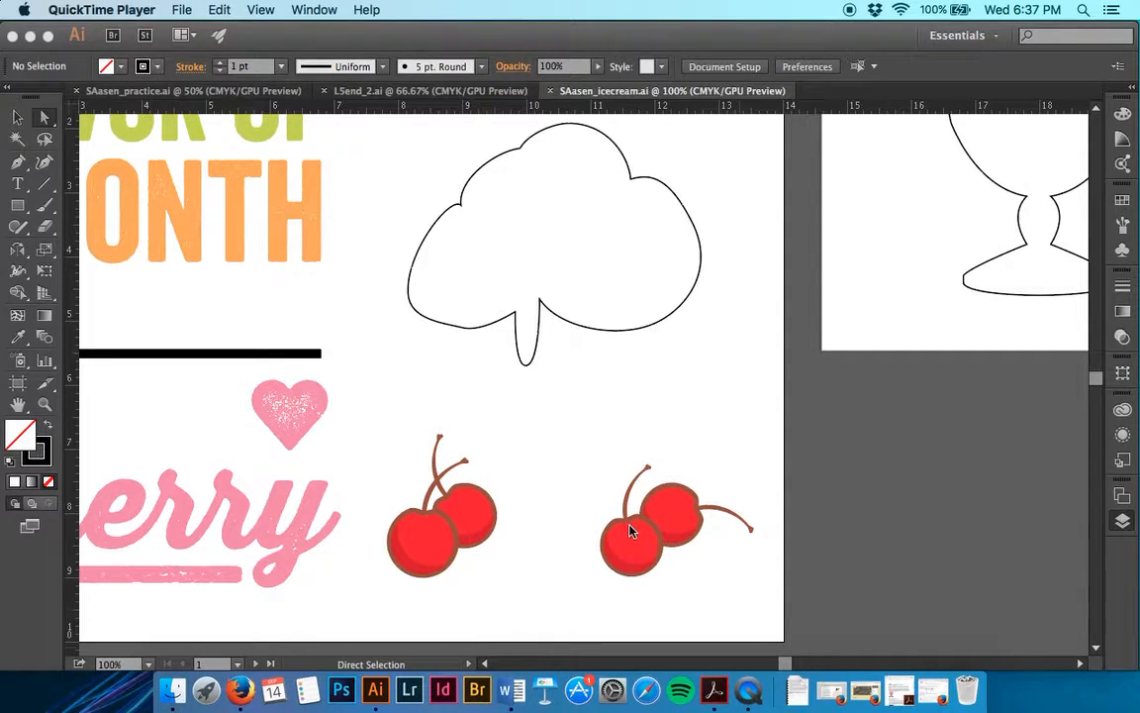
- Duplicate the front cherry of the right-hand cherry pair, including its stem
click(570, 470)
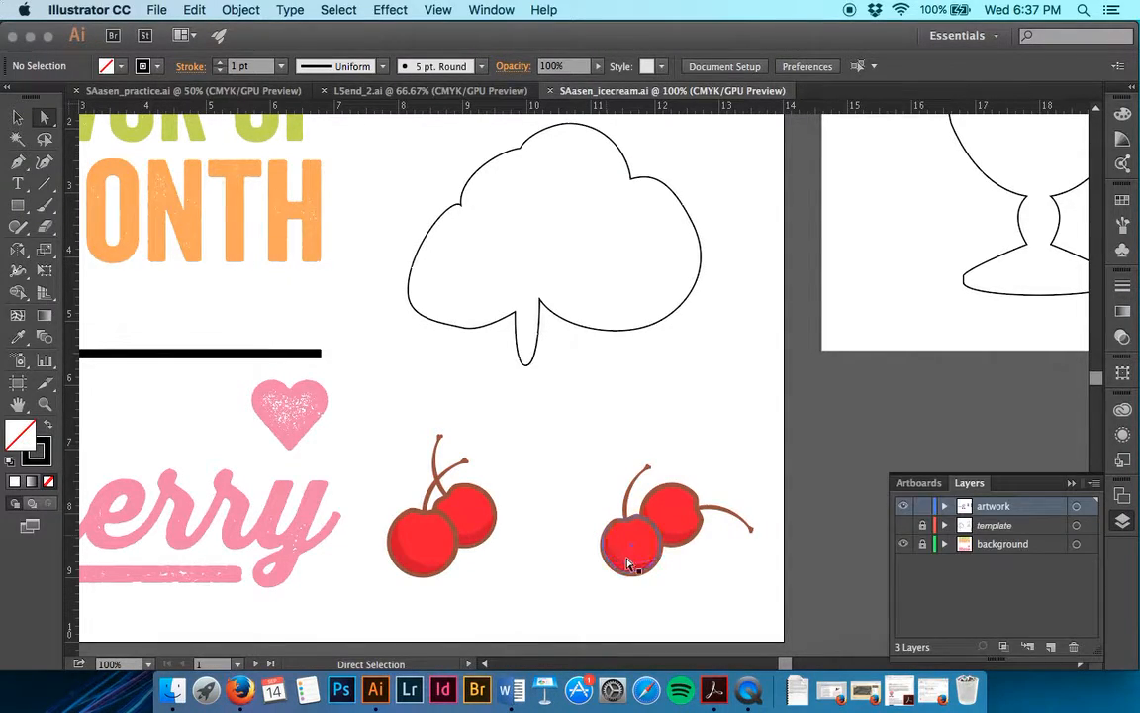
key(v)
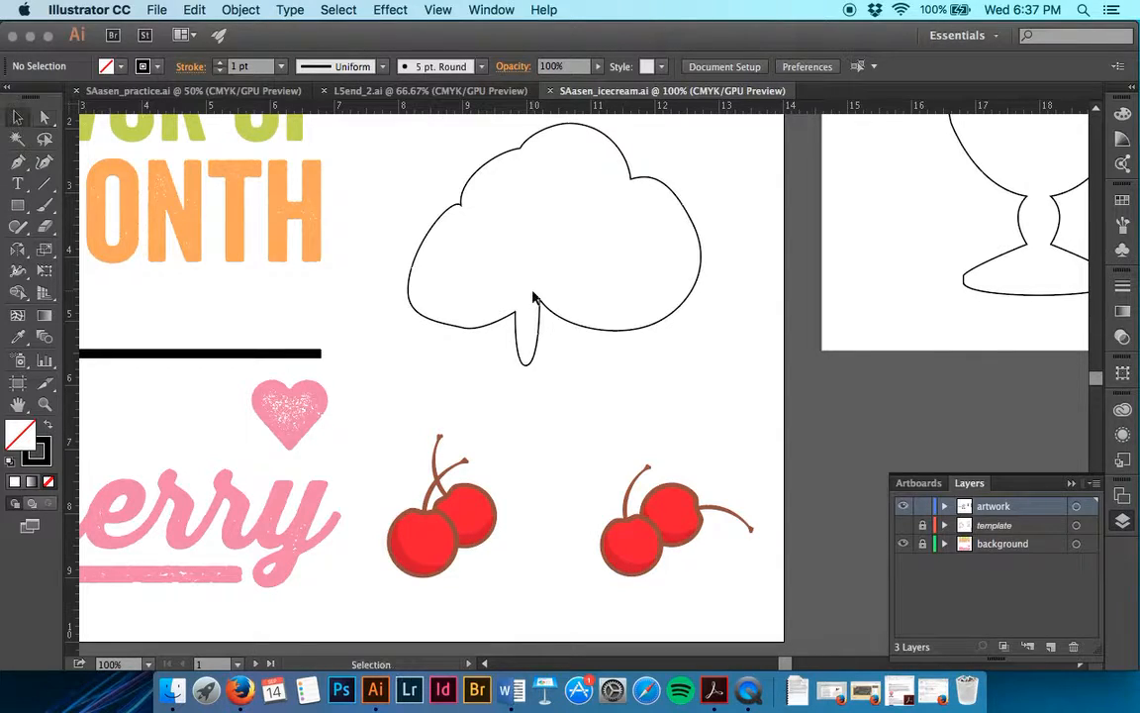
drag(598, 515, 641, 591)
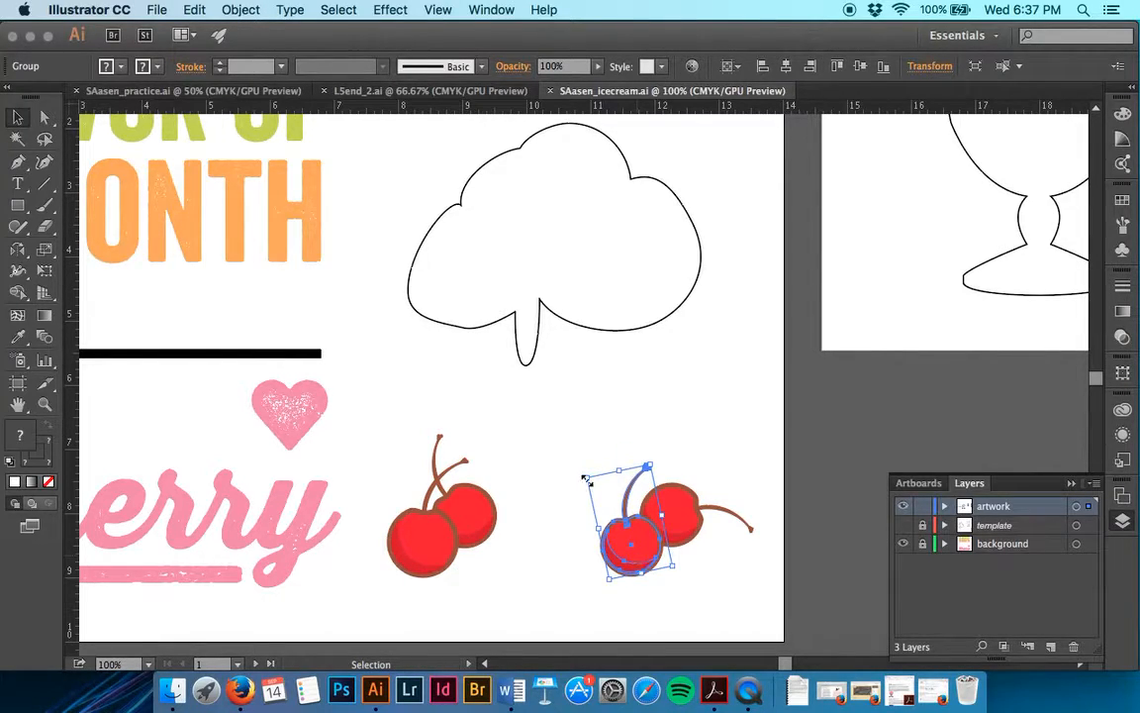
click(552, 497)
key(super+v)
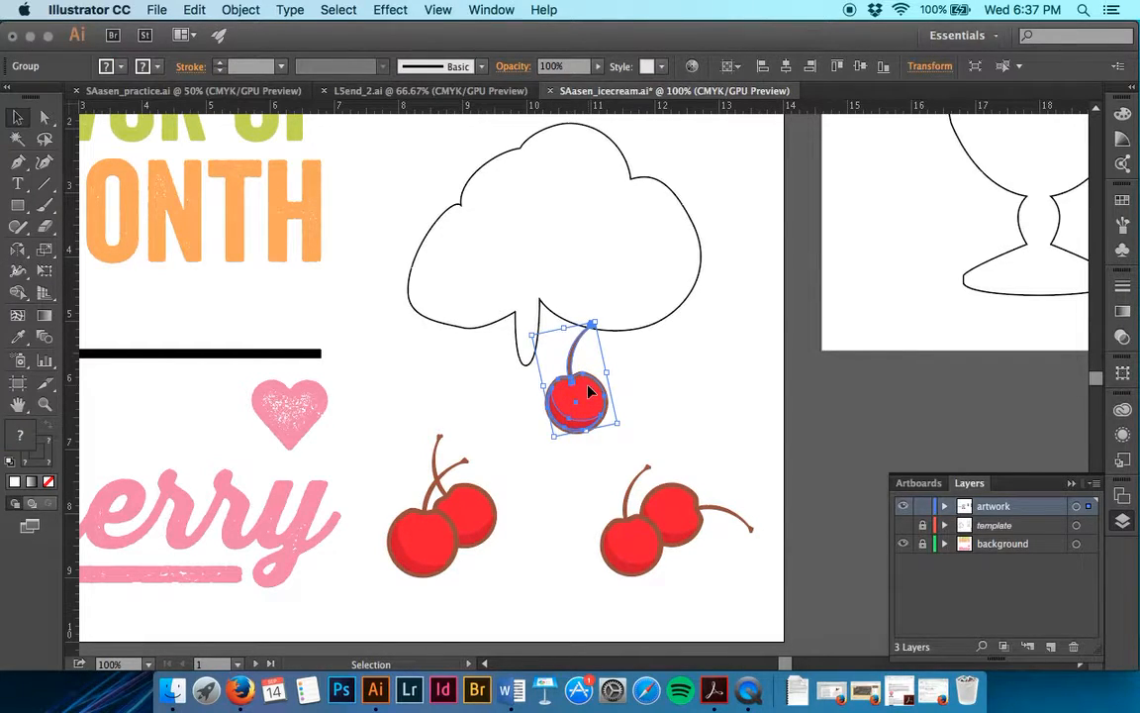
- Move the cherry copy onto the peak of the ice cream scoop outline so it overlaps the top curve
key(super+equal)
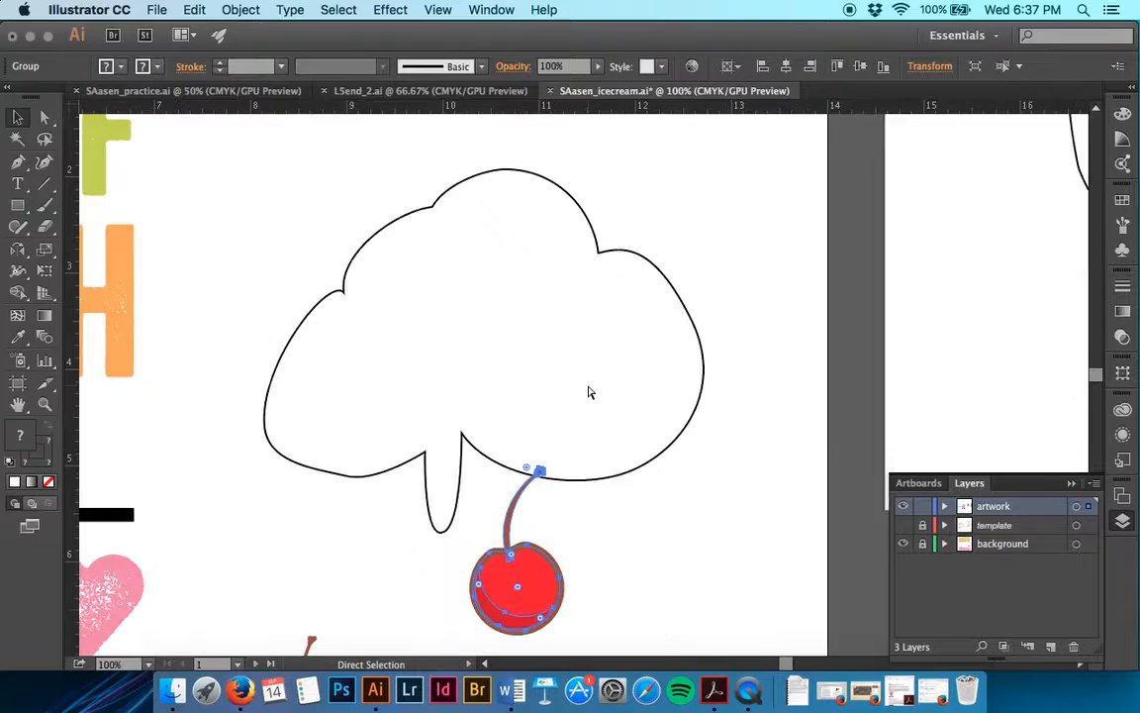
key(super+equal)
key(v)
scroll(588, 387, down, 2)
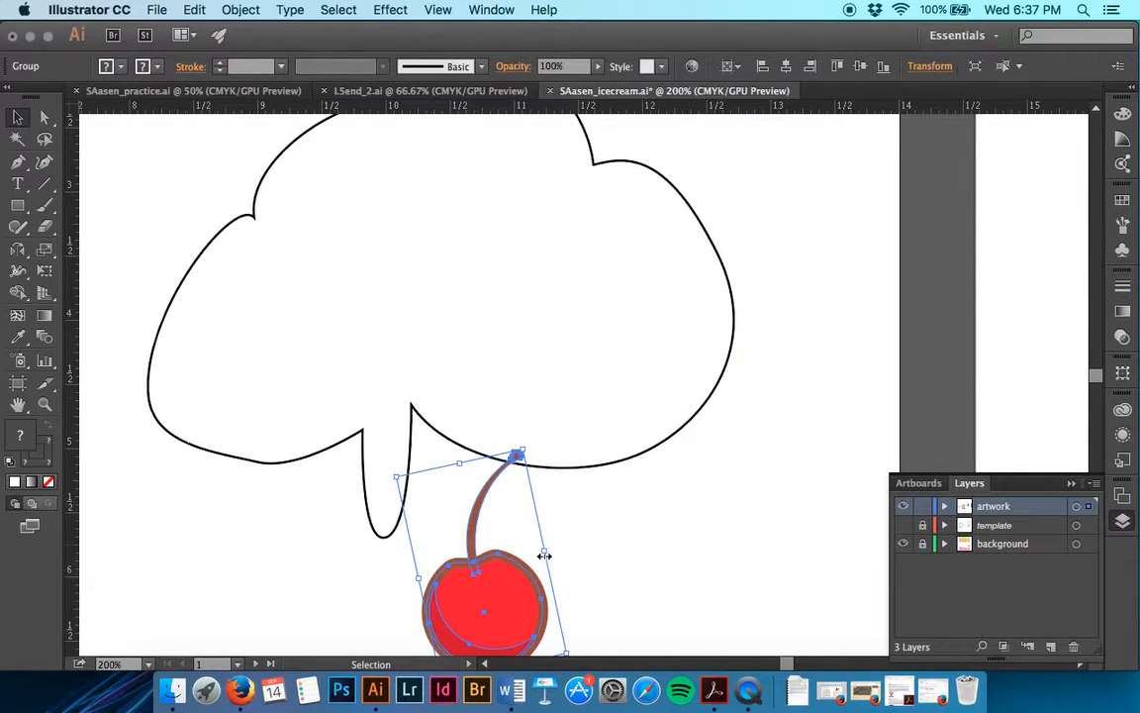
drag(522, 529, 513, 221)
scroll(512, 222, up, 3)
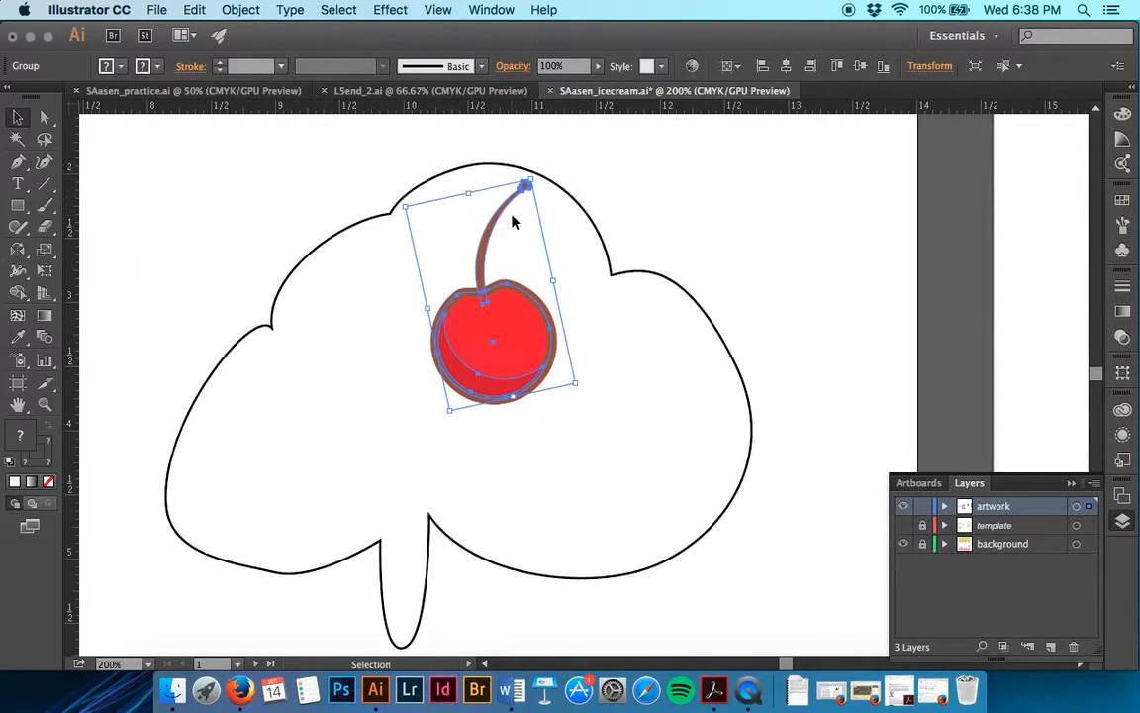
drag(519, 348, 535, 168)
click(638, 201)
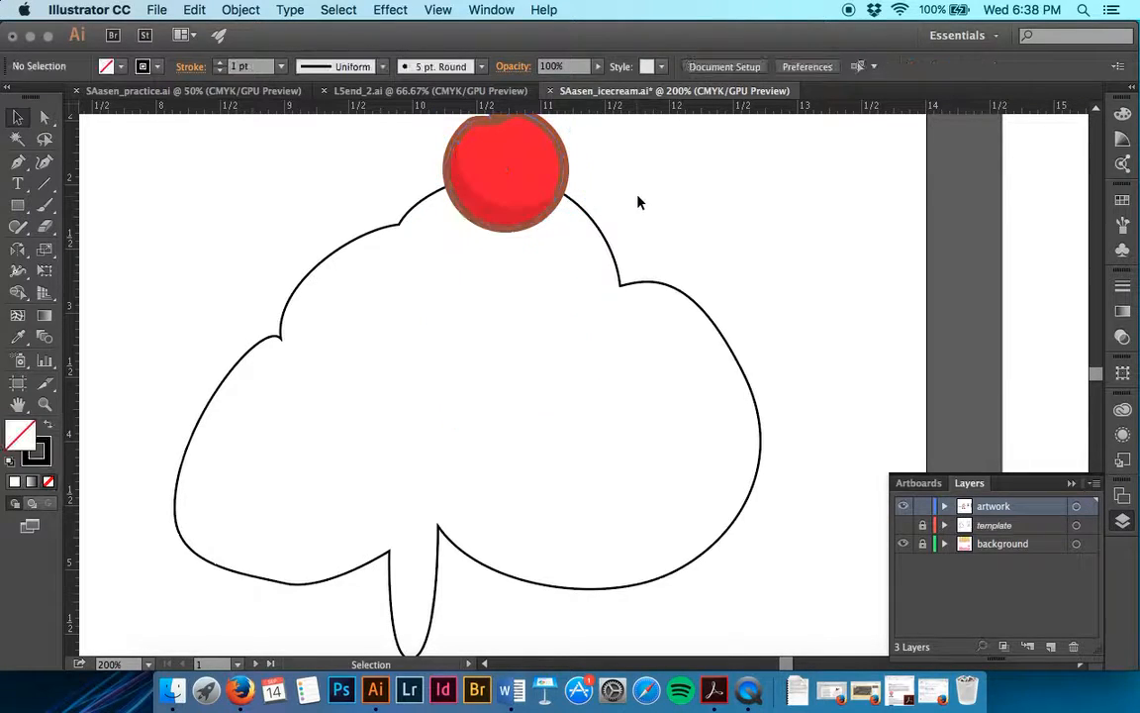
- Bring the ice cream scoop outline to the front, above the cherry
click(603, 240)
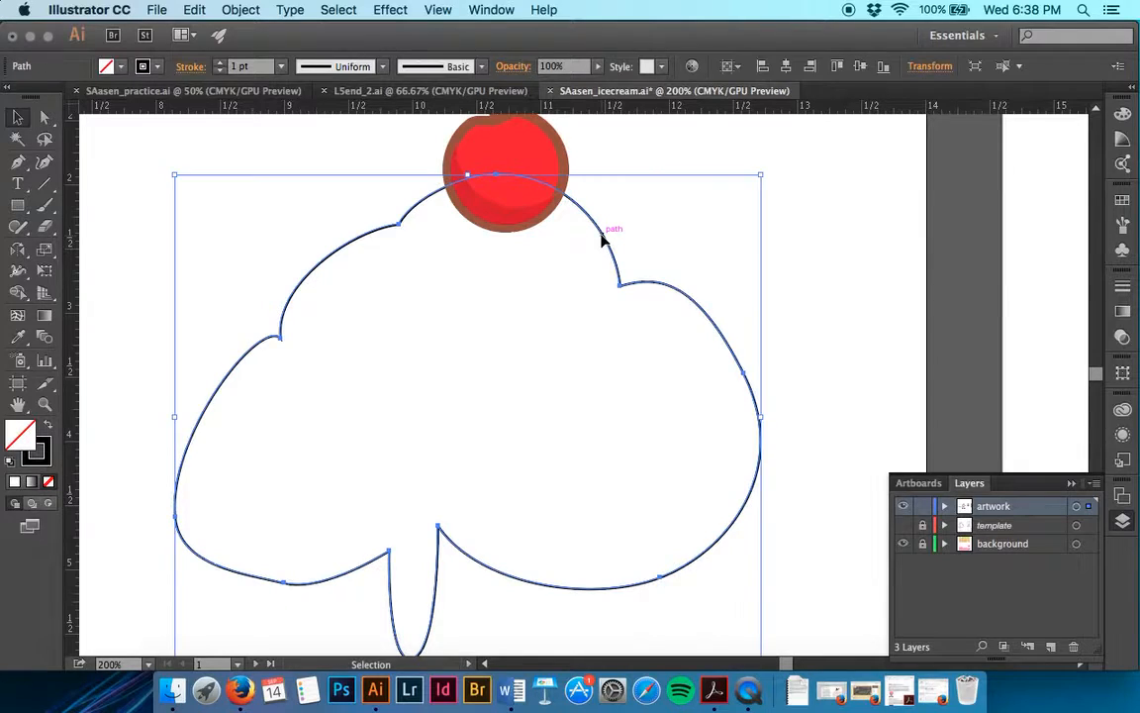
click(240, 10)
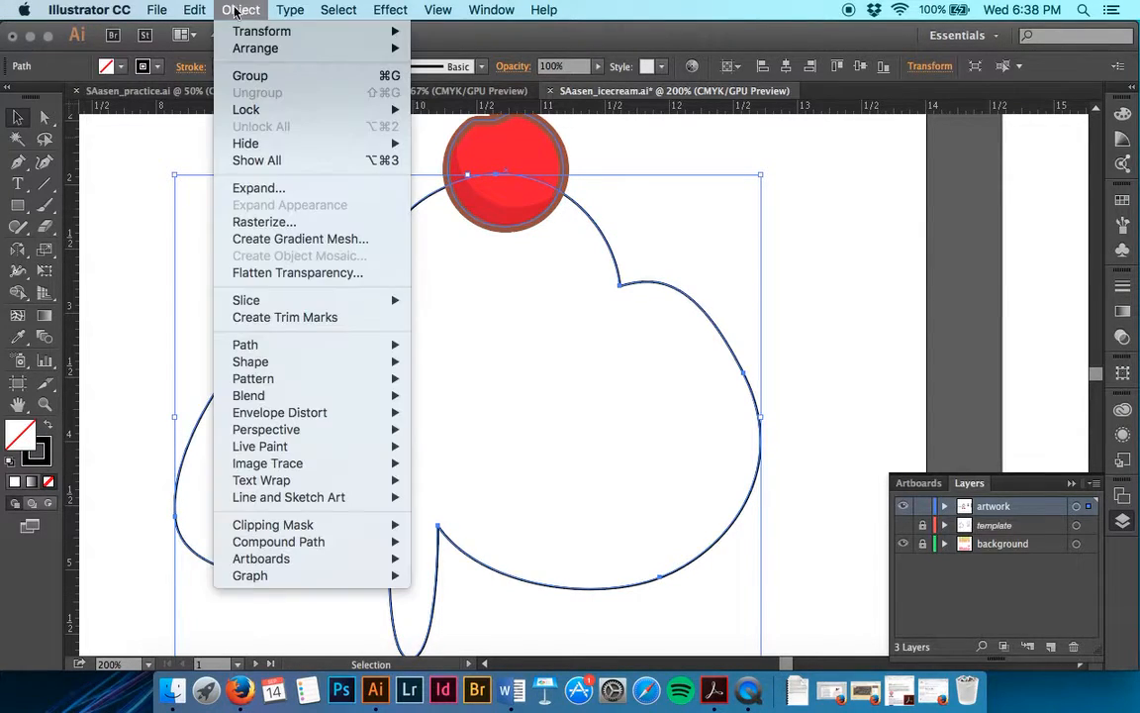
mouse_move(241, 52)
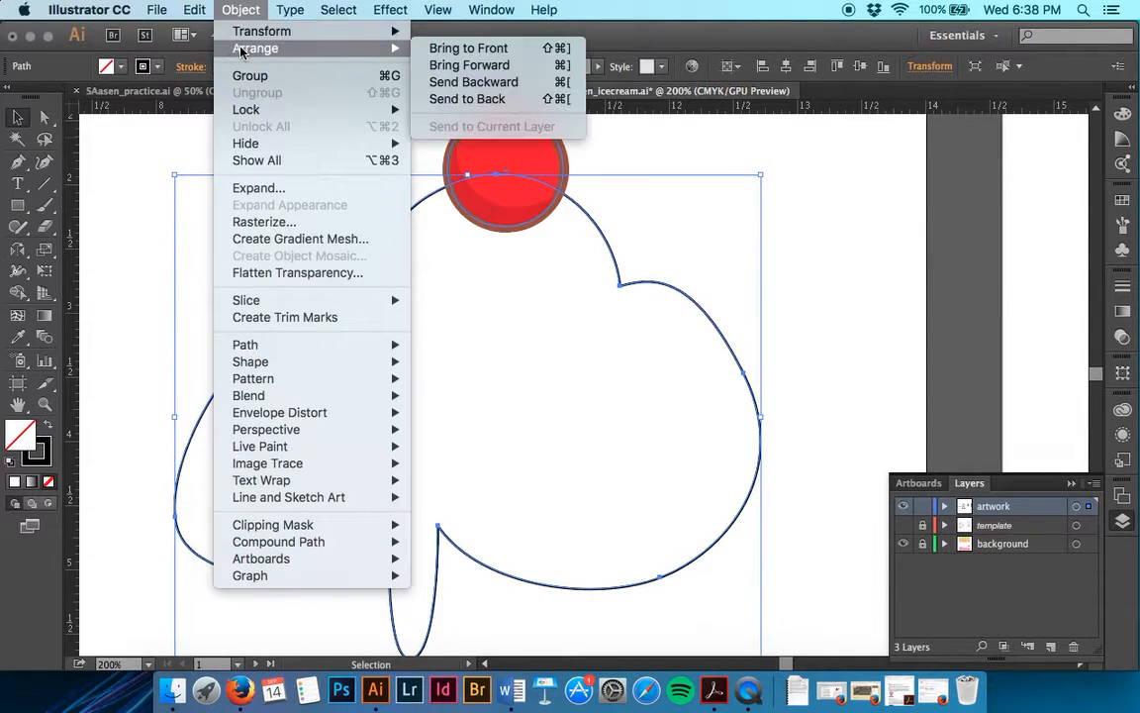
click(431, 51)
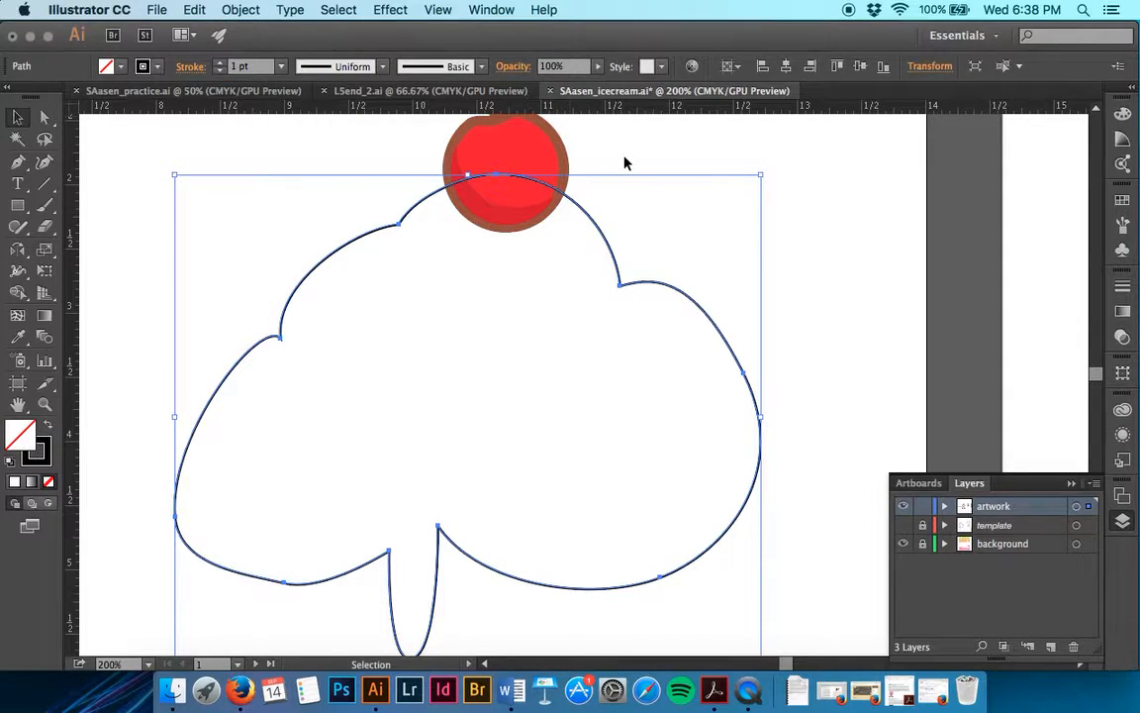
click(625, 163)
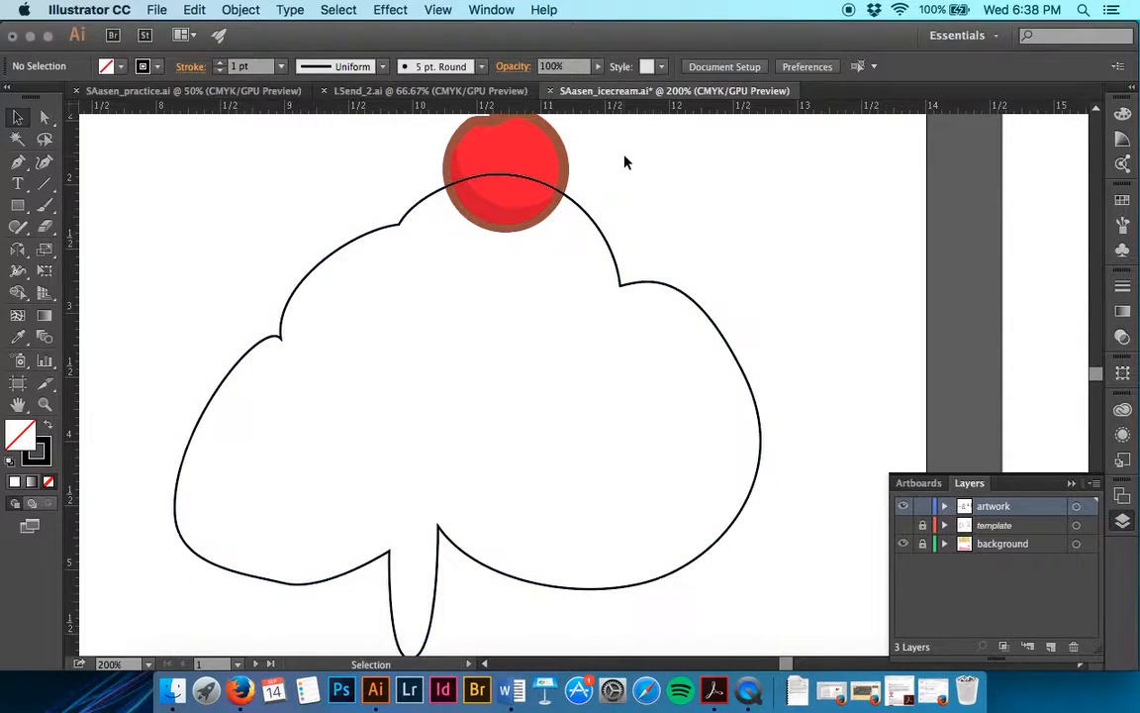
- Add two anchor points to the scoop outline where it crosses the cherry's right and left edges
click(603, 241)
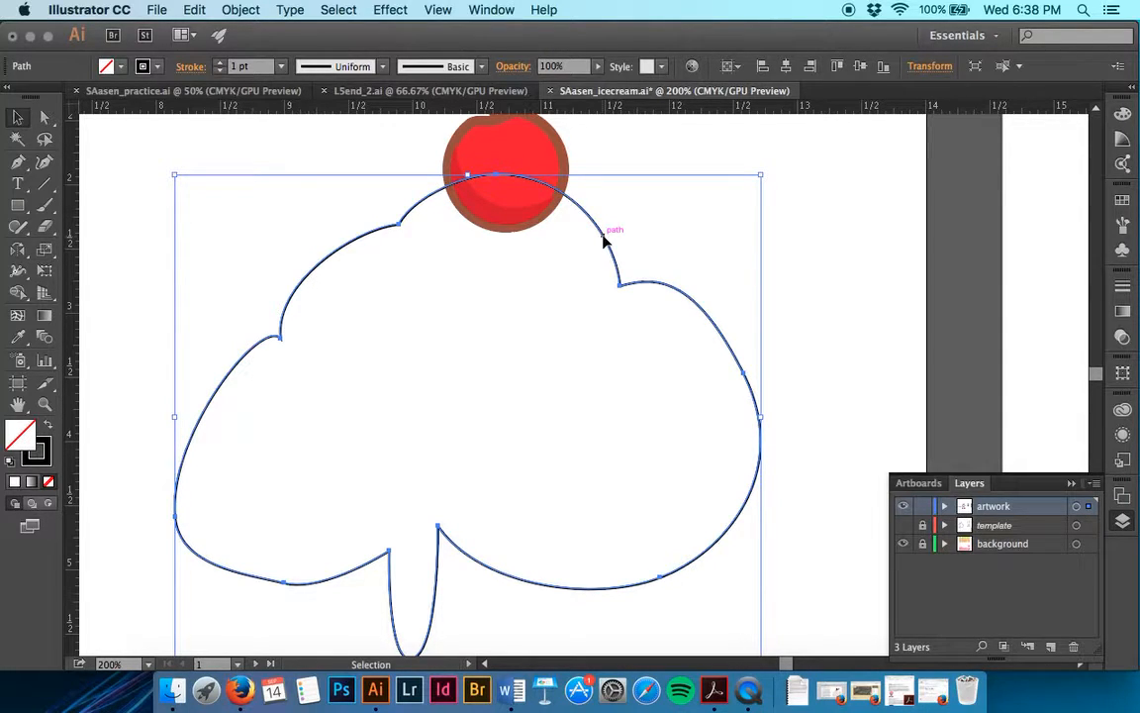
scroll(603, 240, up, 5)
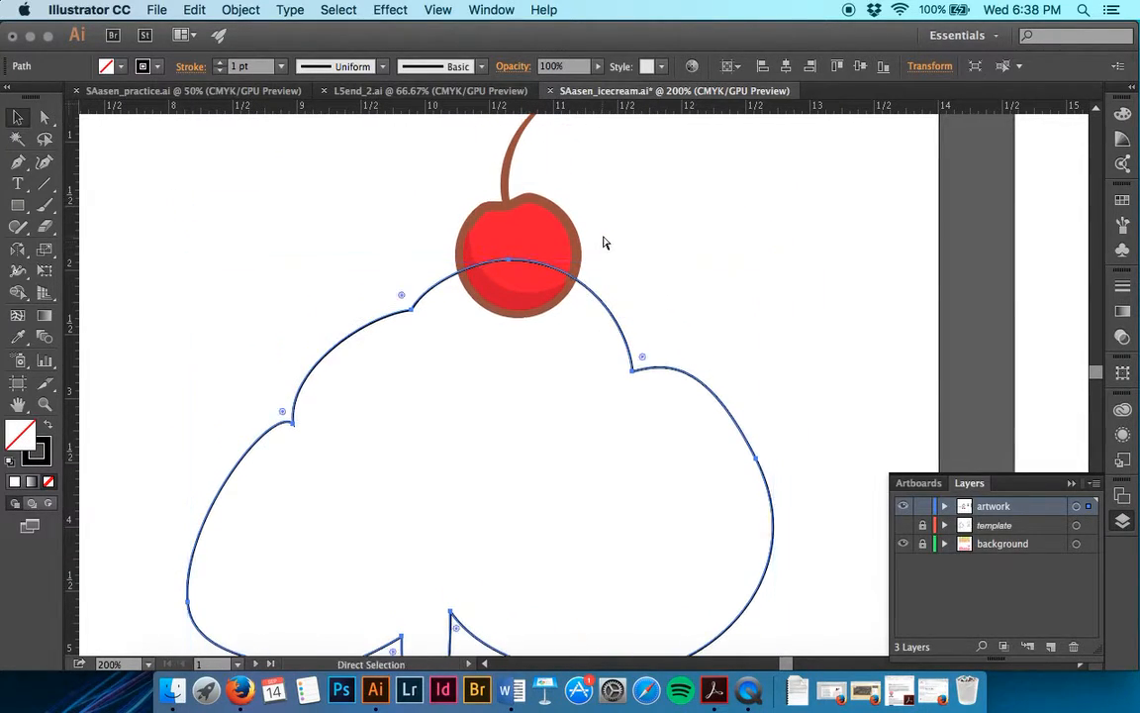
key(super+equal)
key(super+equal)
scroll(604, 240, up, 1)
scroll(604, 241, up, 5)
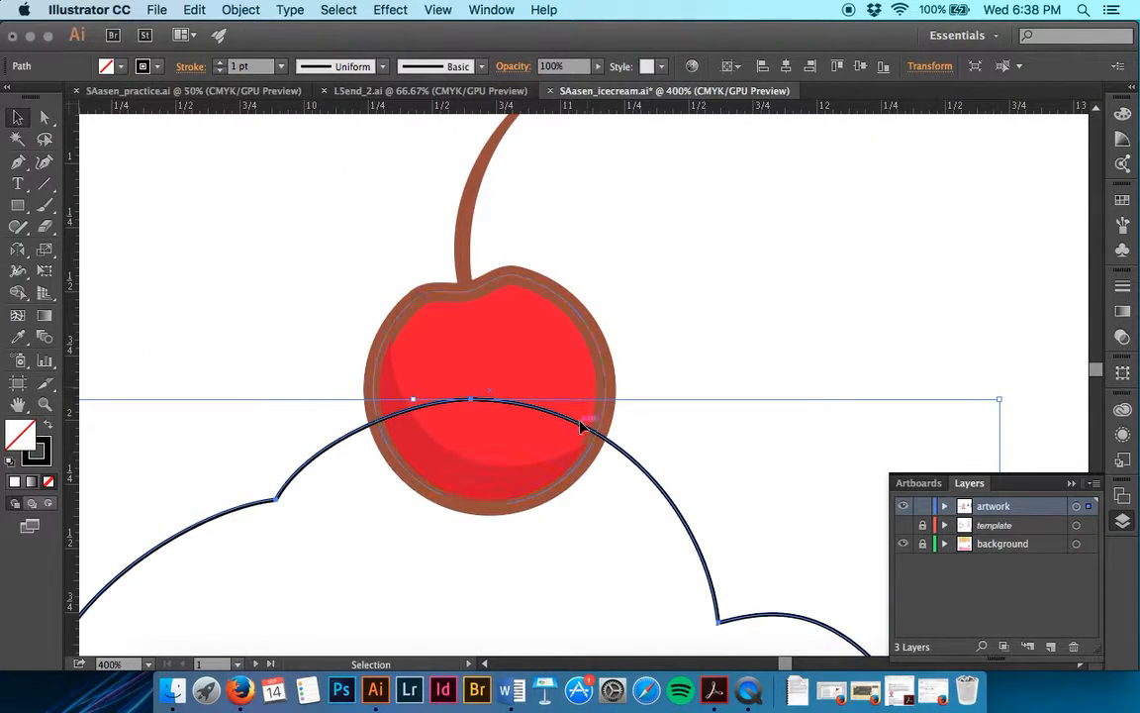
drag(18, 162, 61, 184)
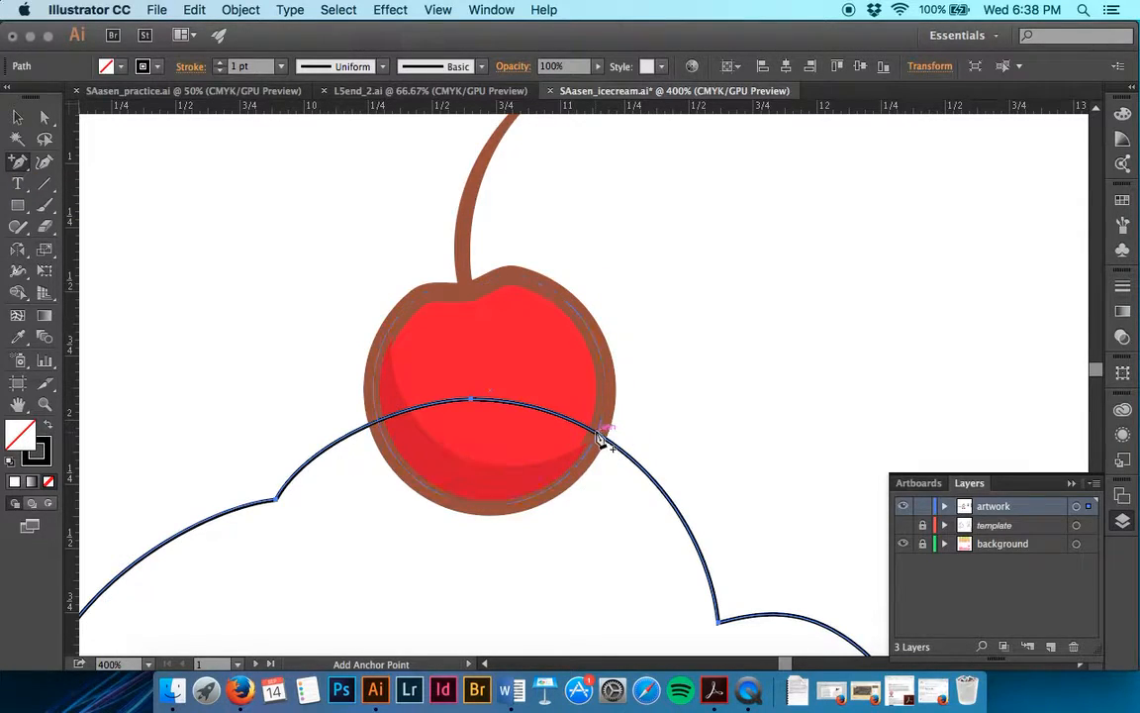
click(600, 436)
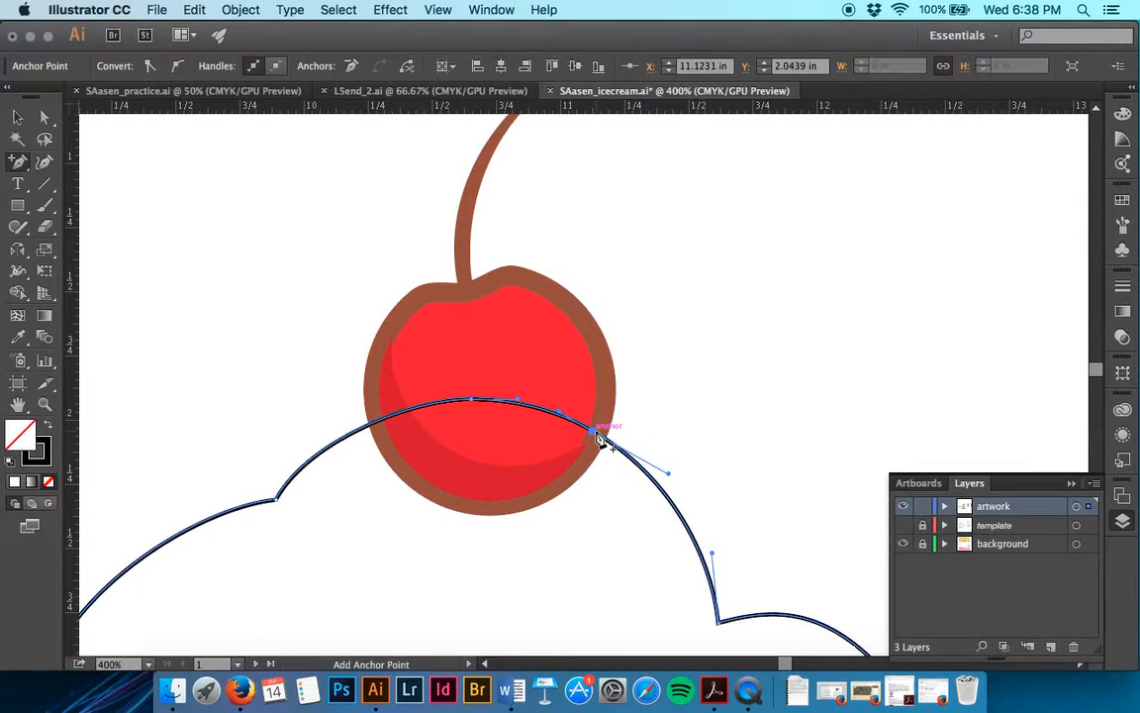
click(371, 424)
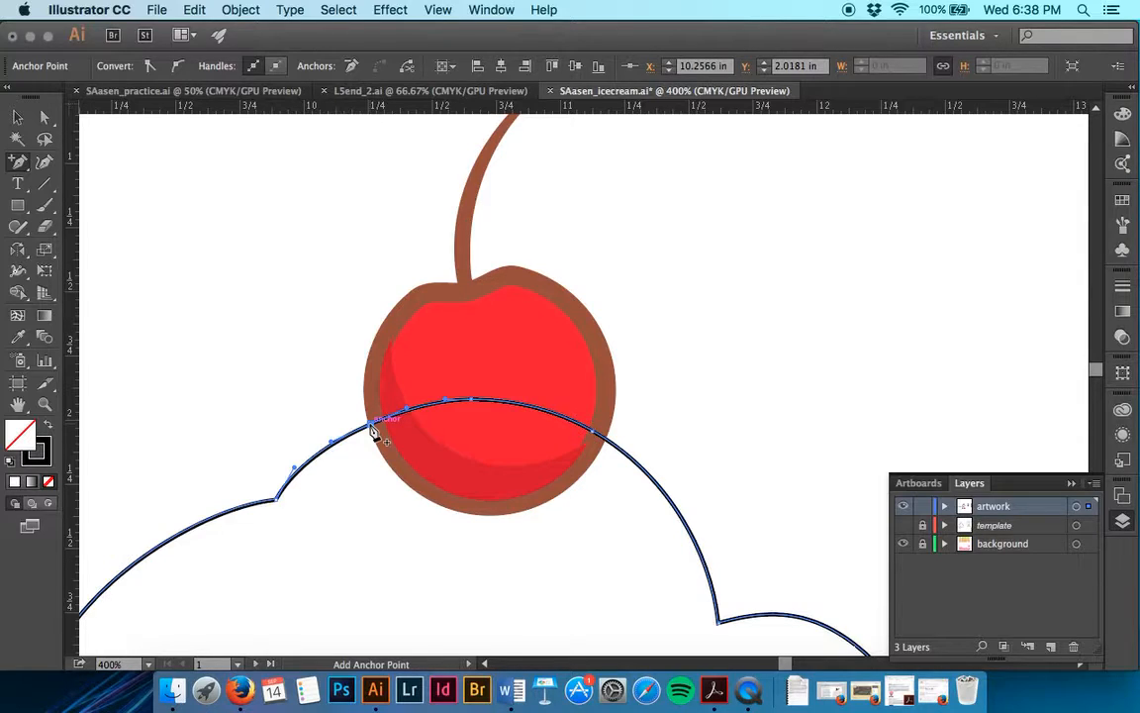
- Raise the two new anchor points along the cherry's left and right edges so the outline dips between them
key(a)
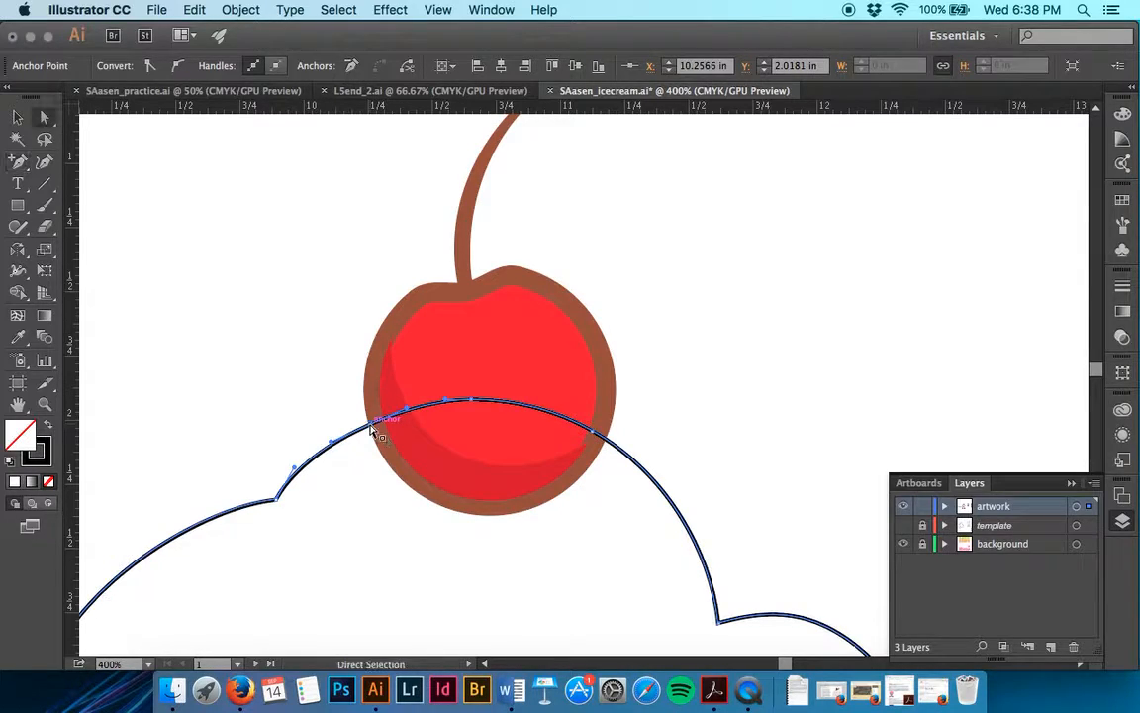
drag(372, 428, 367, 386)
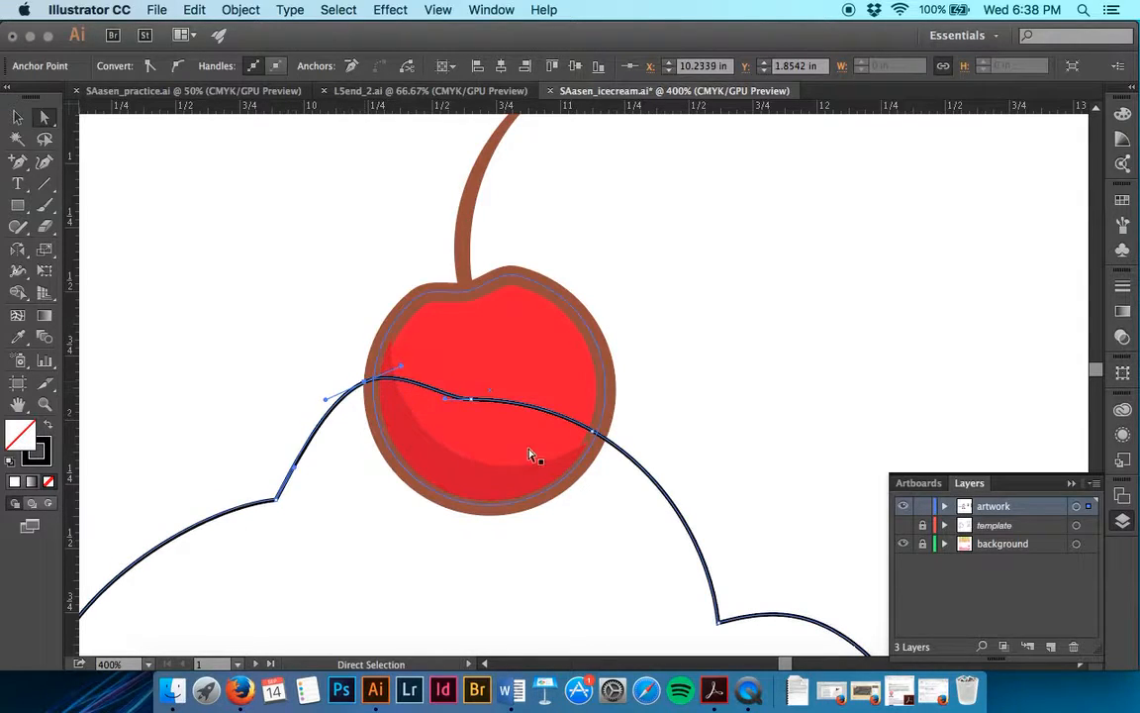
drag(598, 436, 617, 400)
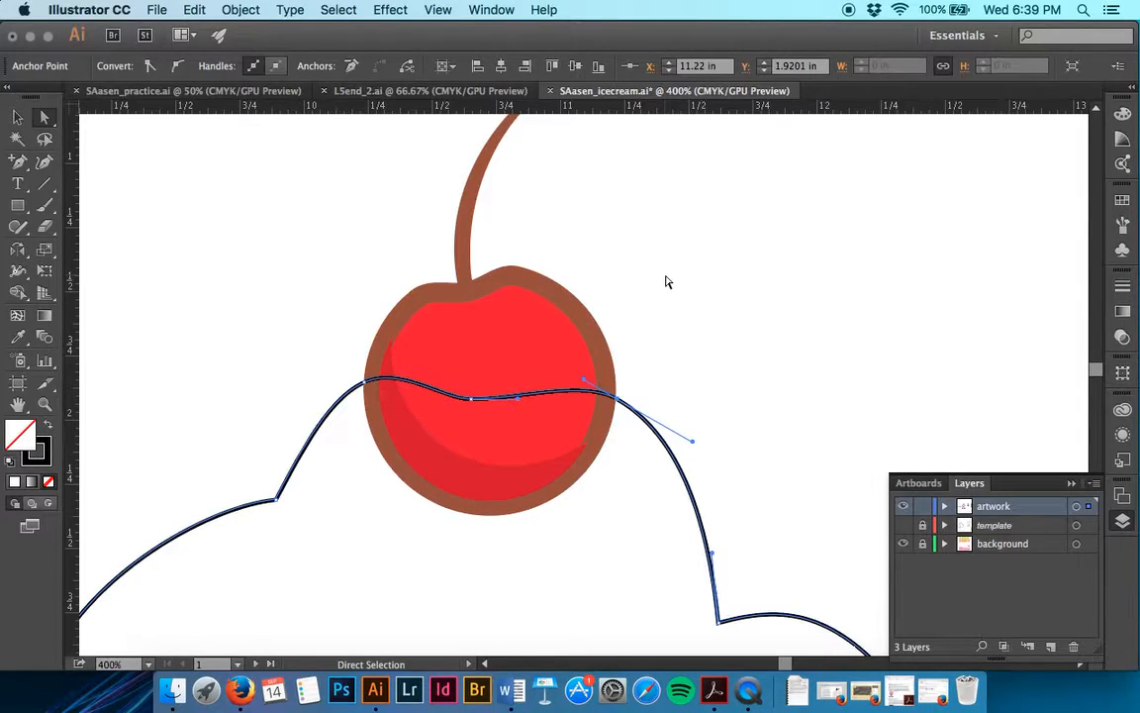
drag(371, 382, 366, 351)
key(super+z)
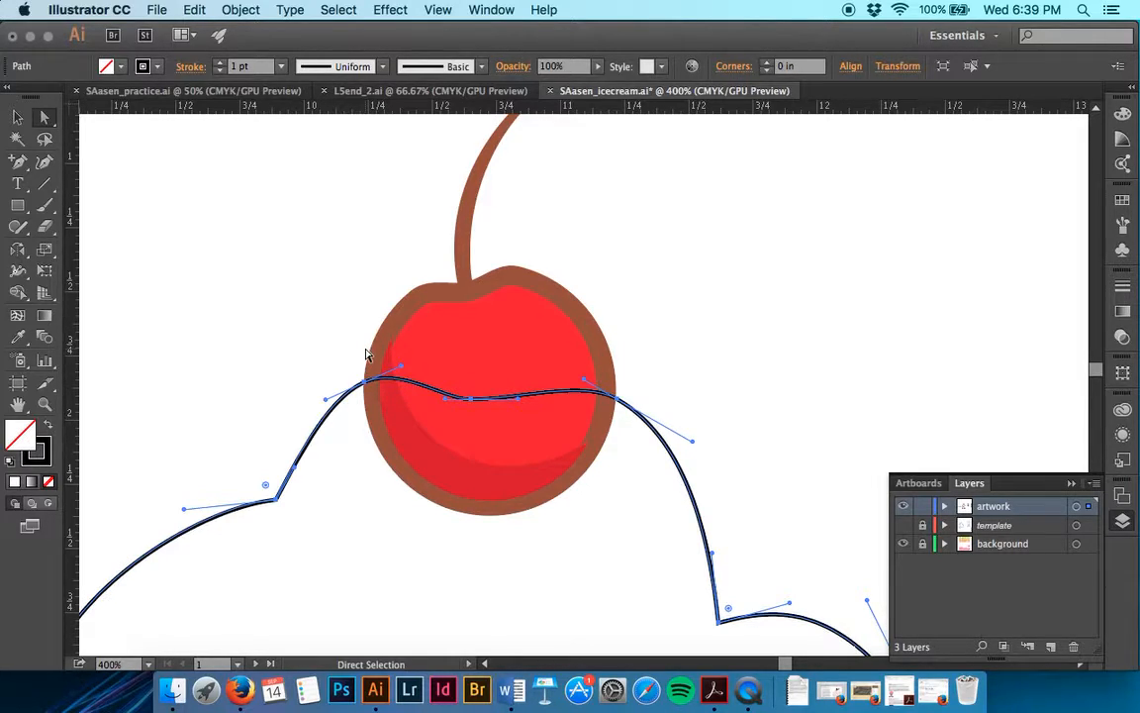
click(586, 384)
drag(586, 378, 599, 363)
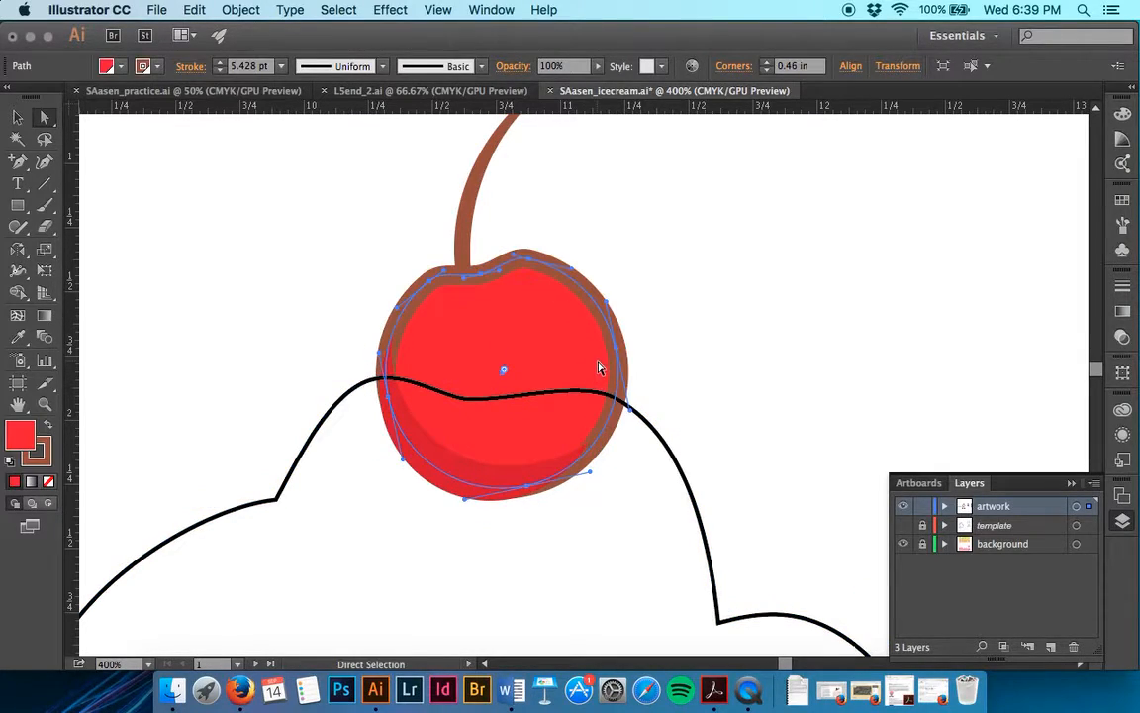
key(super+z)
- Adjust the direction handles of the anchor at the cherry's right edge to form a rounded hump mirroring the left one
click(634, 411)
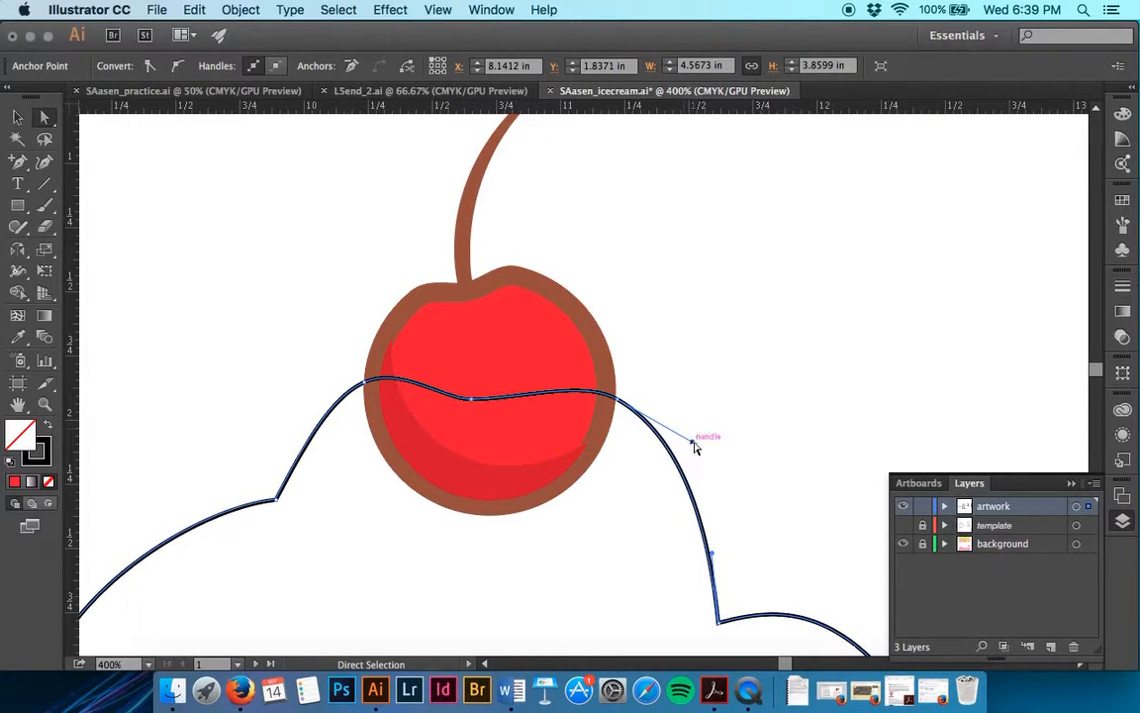
mouse_move(690, 444)
mouse_down()
mouse_move(695, 387)
mouse_move(683, 438)
mouse_up()
click(618, 401)
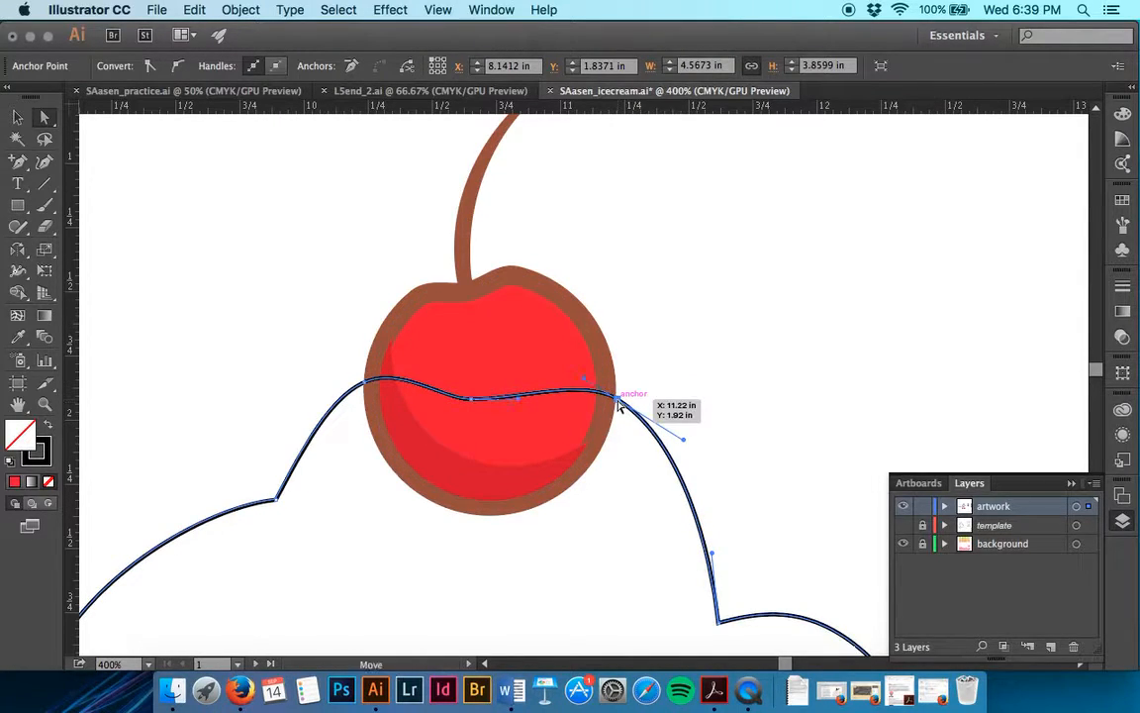
drag(589, 380, 552, 328)
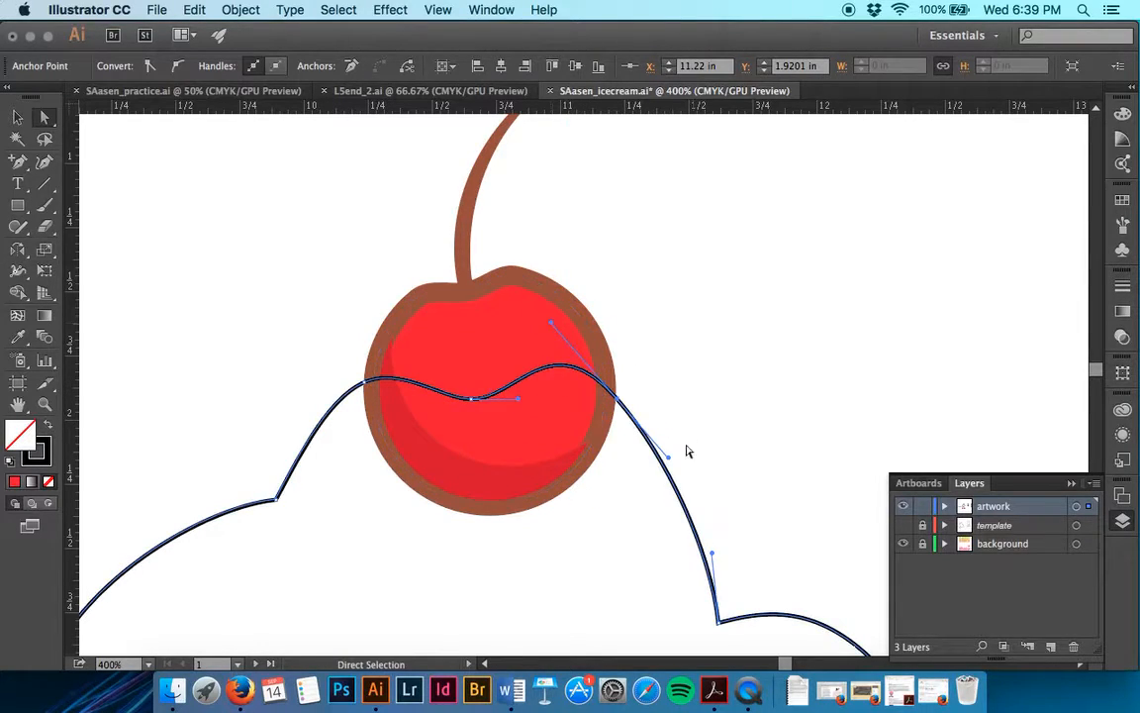
drag(670, 457, 663, 430)
click(668, 378)
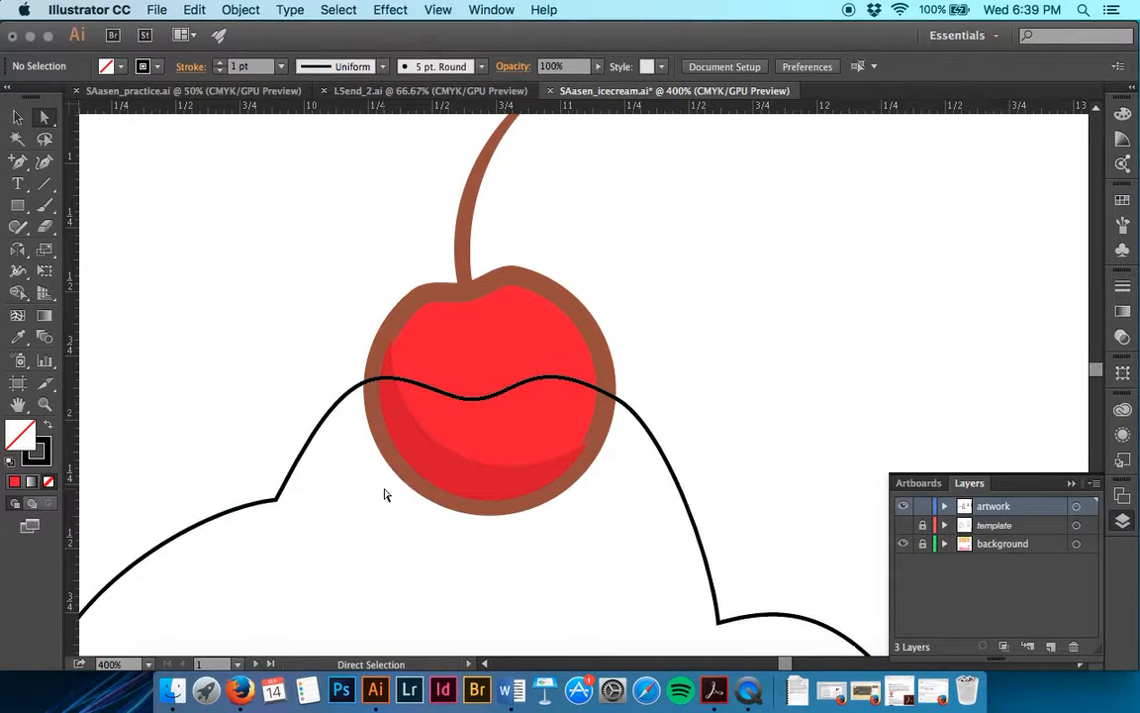
- Add an anchor point on each side of the drip near its tip and delete the bottom anchor to shorten and blunt it
scroll(386, 495, down, 15)
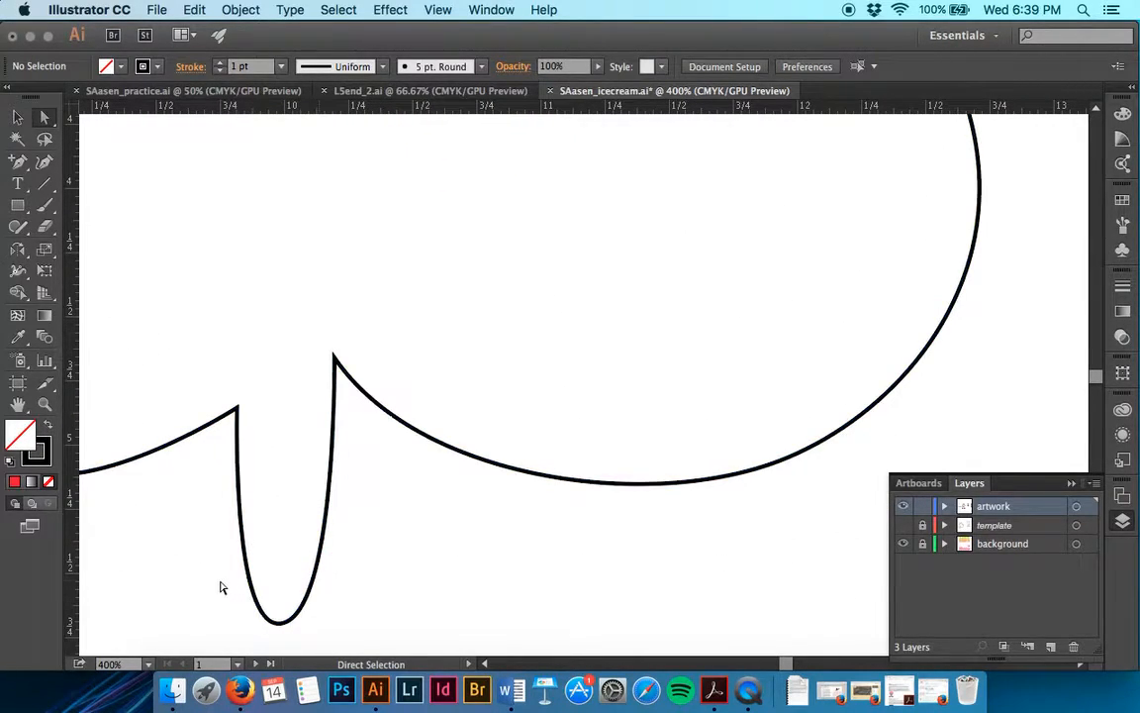
key(plus)
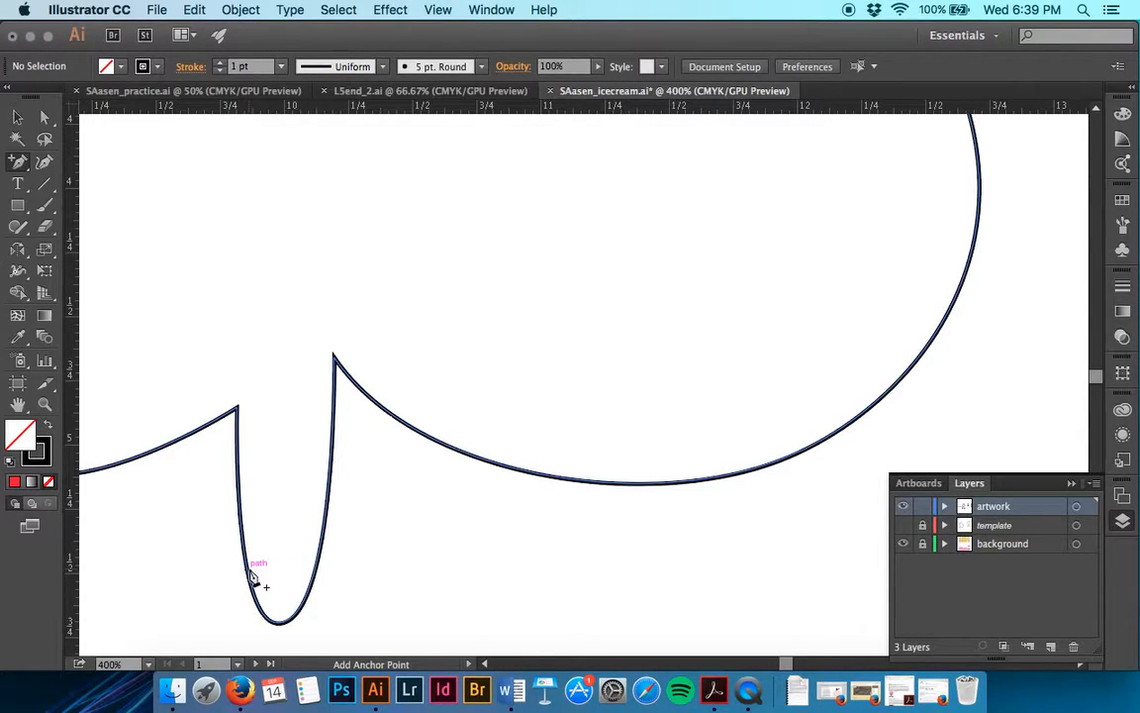
click(250, 573)
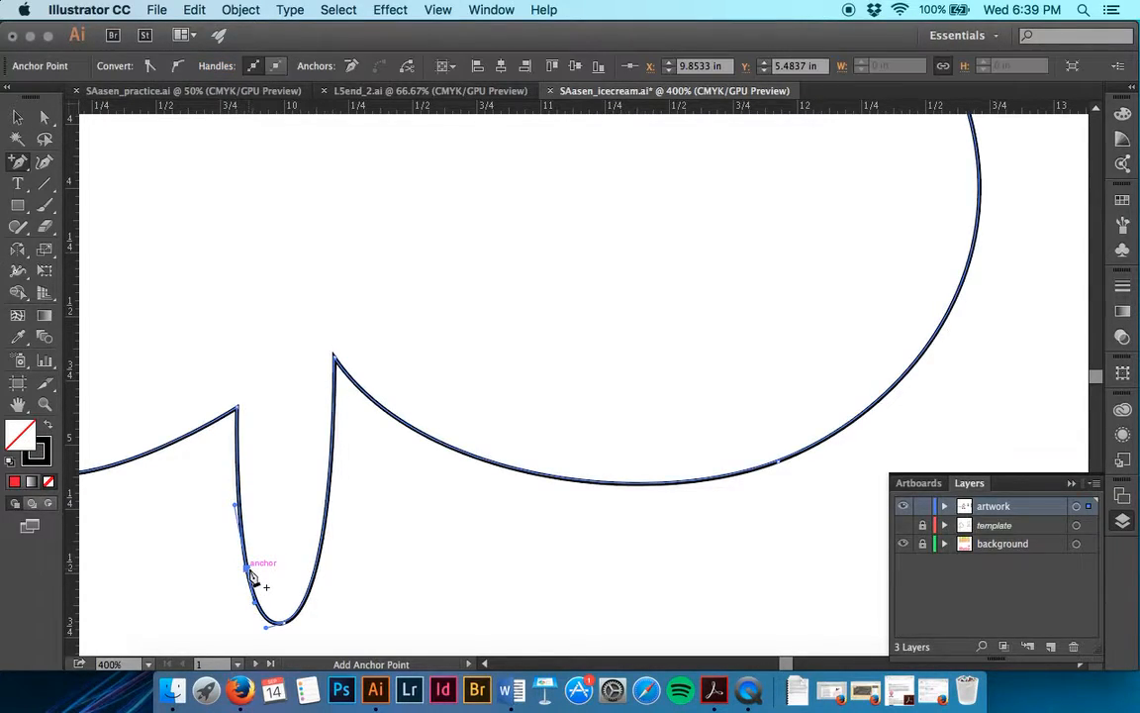
click(318, 567)
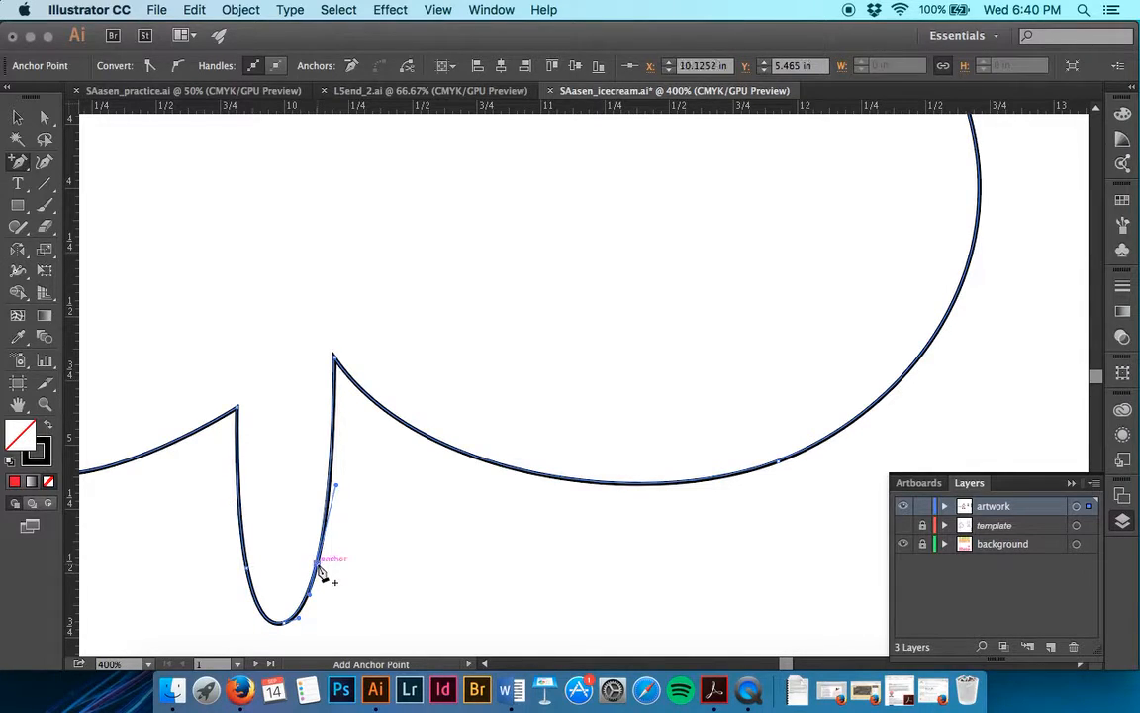
click(286, 625)
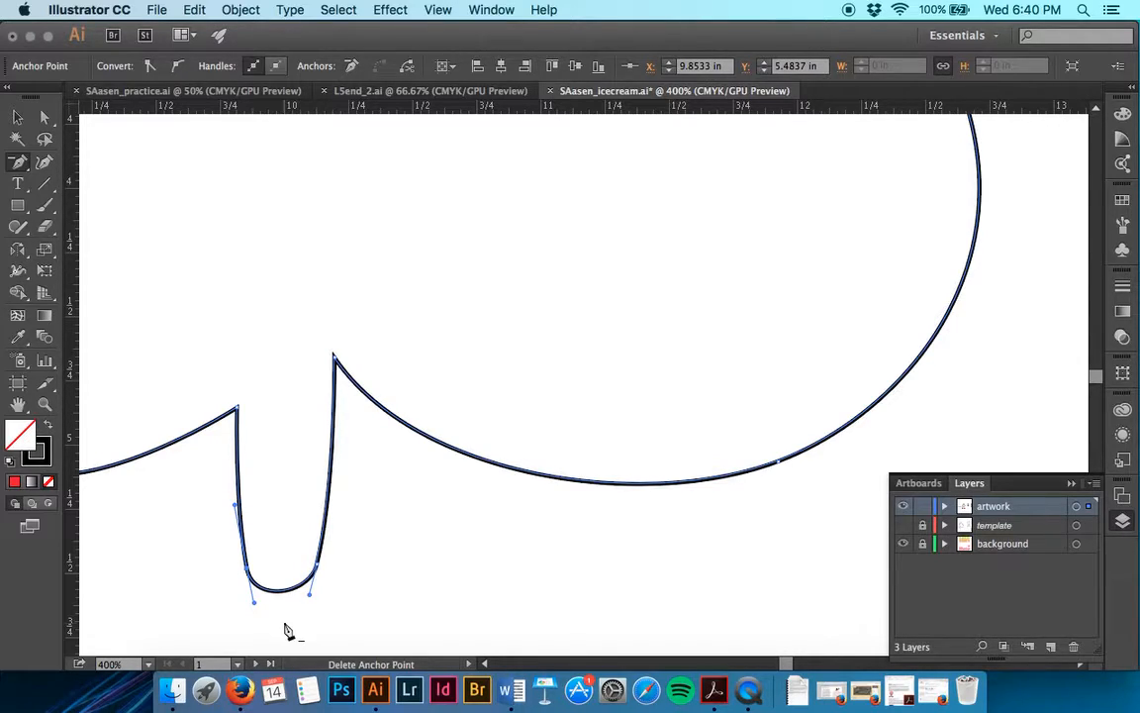
key(a)
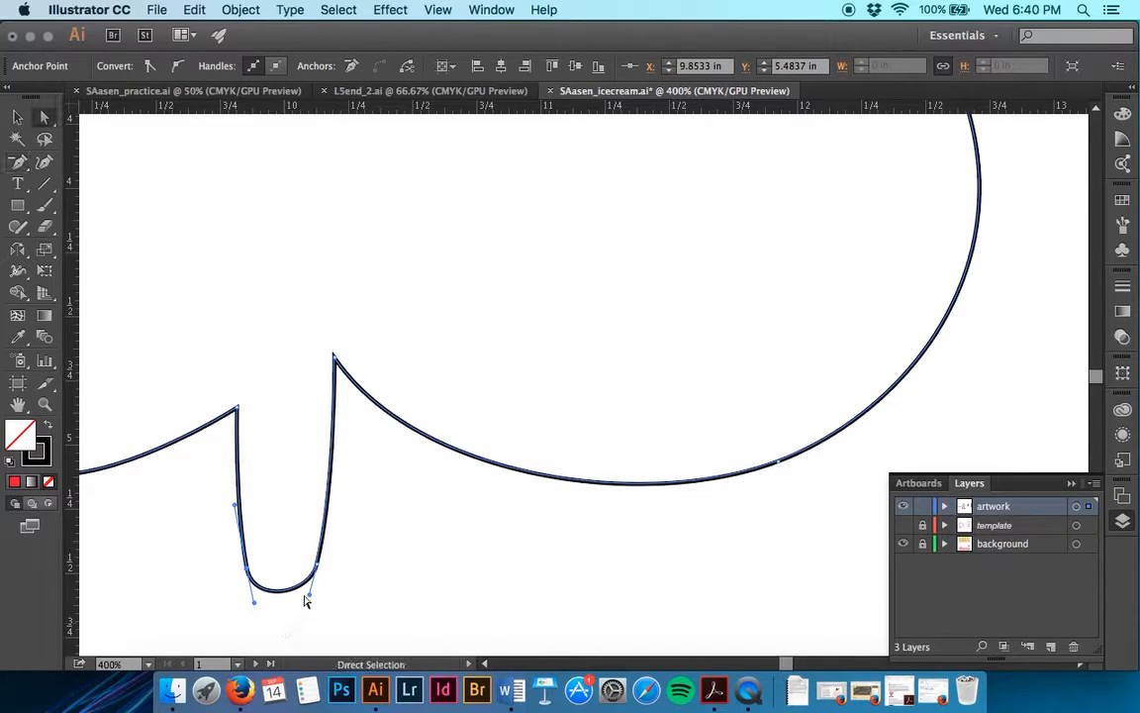
click(308, 600)
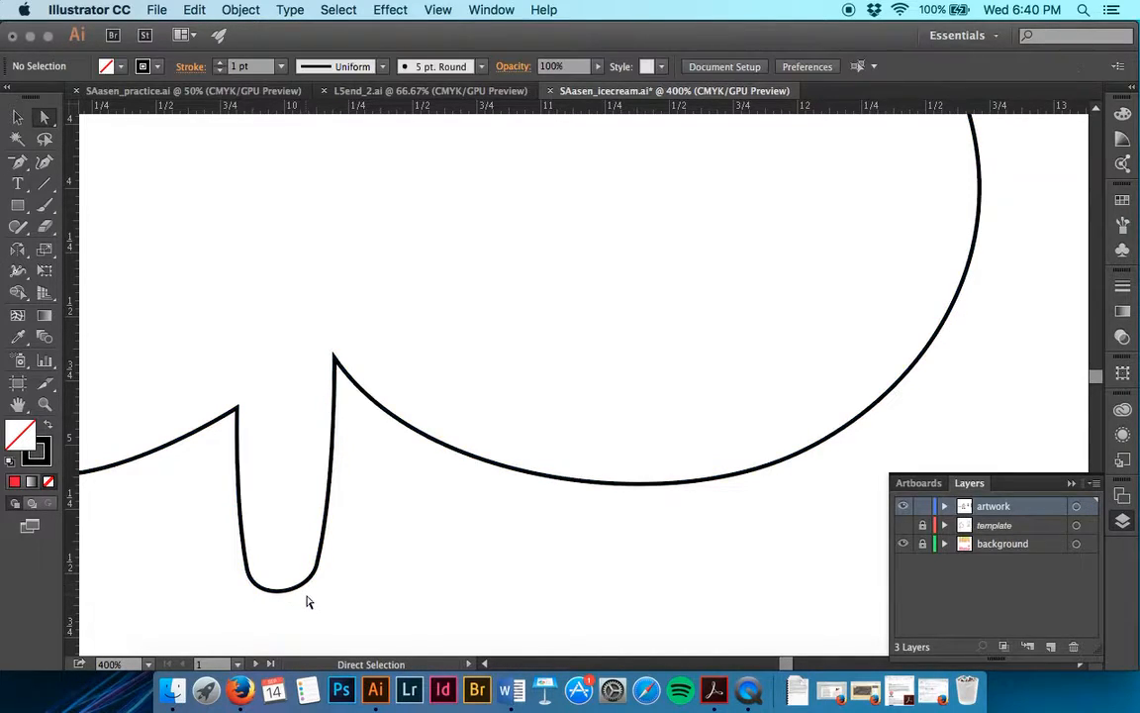
- Adjust the direction handles of the drip's two lower anchors so the tip leans left and the right side bows outward
click(305, 593)
drag(308, 598, 313, 566)
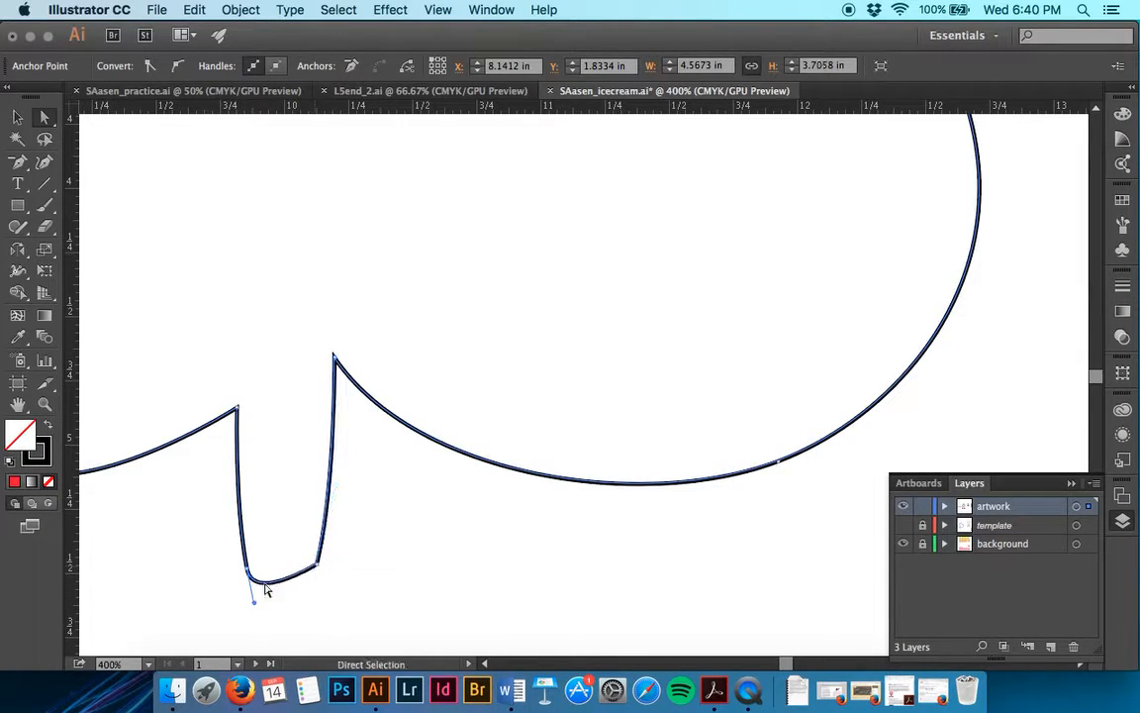
drag(253, 610, 244, 637)
drag(315, 571, 323, 571)
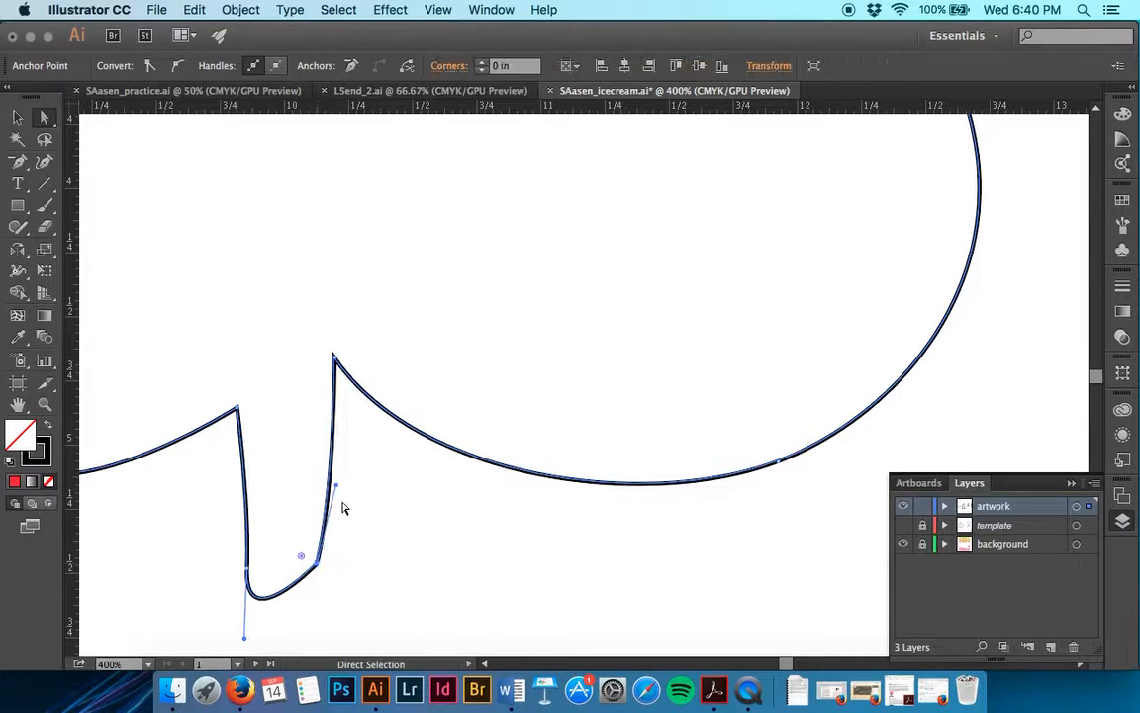
drag(346, 497, 363, 497)
click(373, 560)
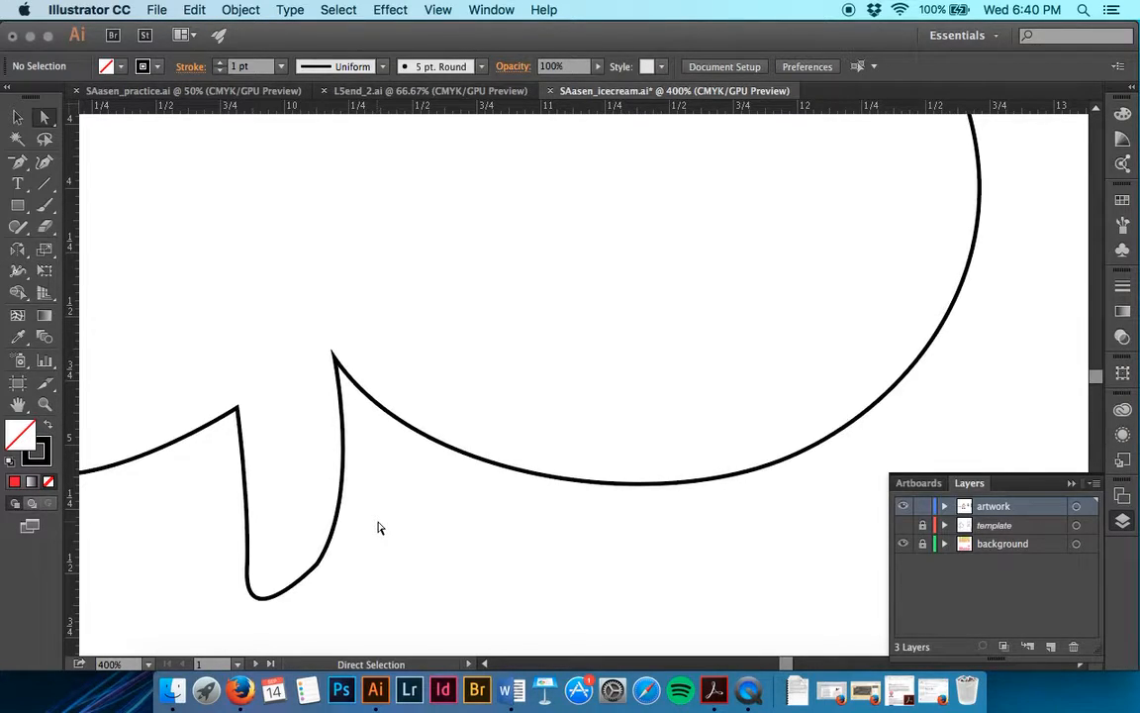
- On the Spoon artboard, convert the top-left corner anchor of the spoon handle to a smooth point
click(919, 484)
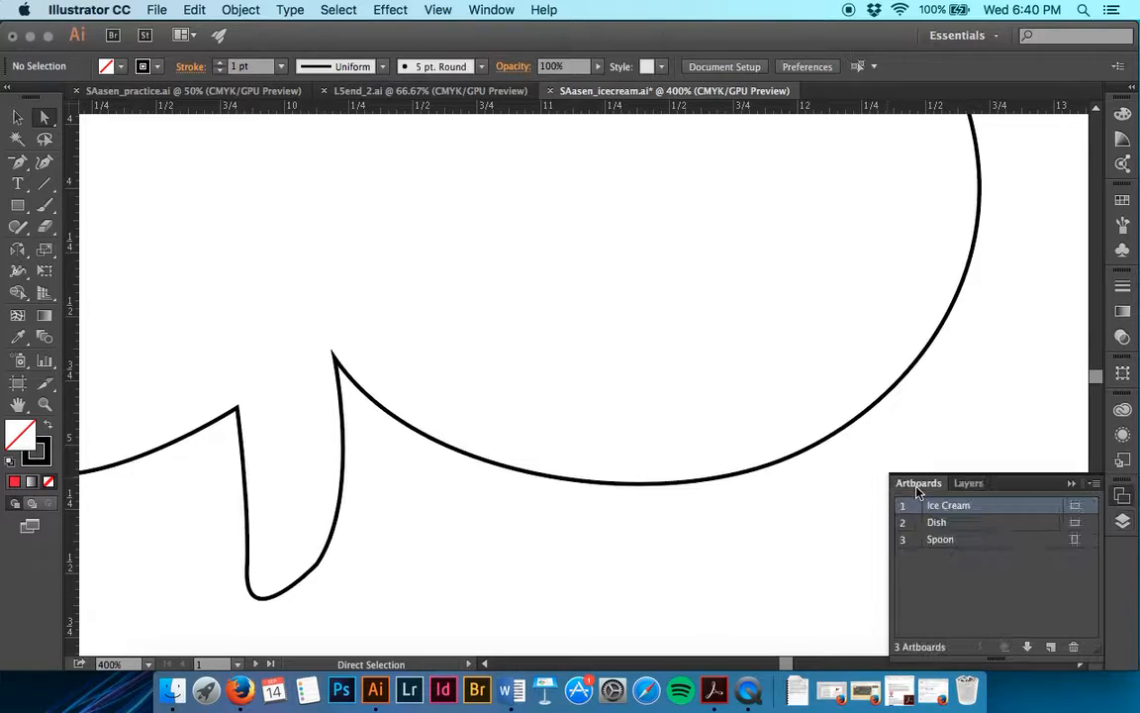
double_click(902, 539)
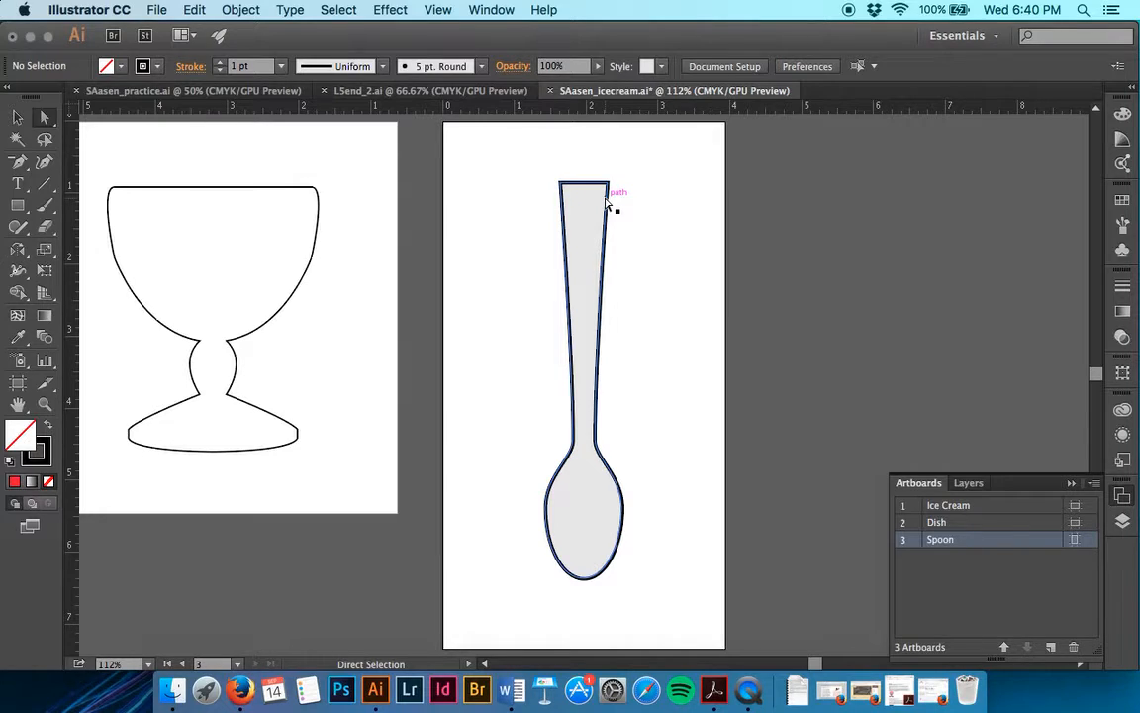
key(super+equal)
key(super+equal)
key(super+equal)
scroll(607, 205, up, 5)
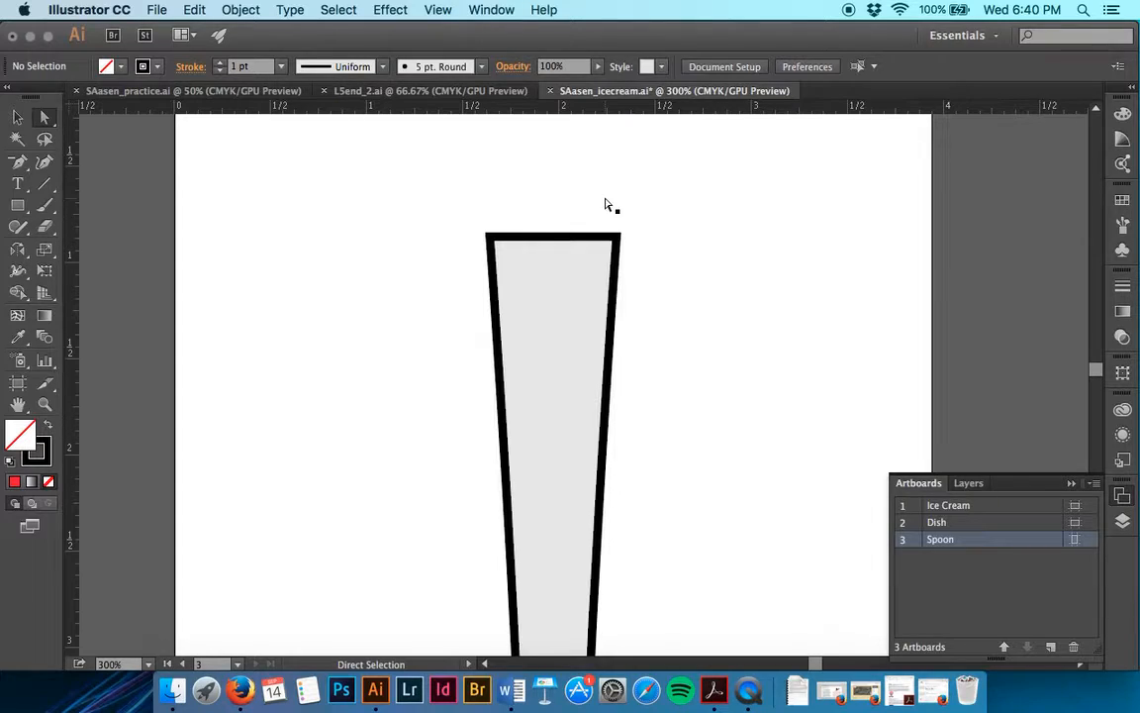
click(490, 241)
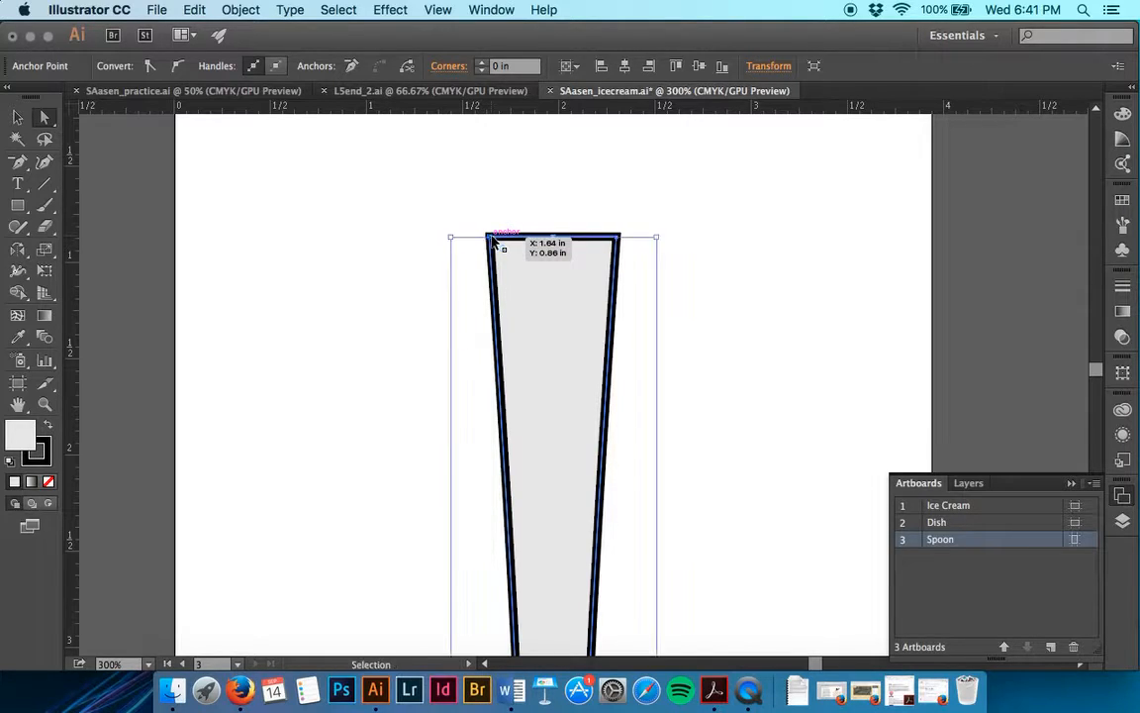
key(super+equal)
key(super+equal)
key(super+equal)
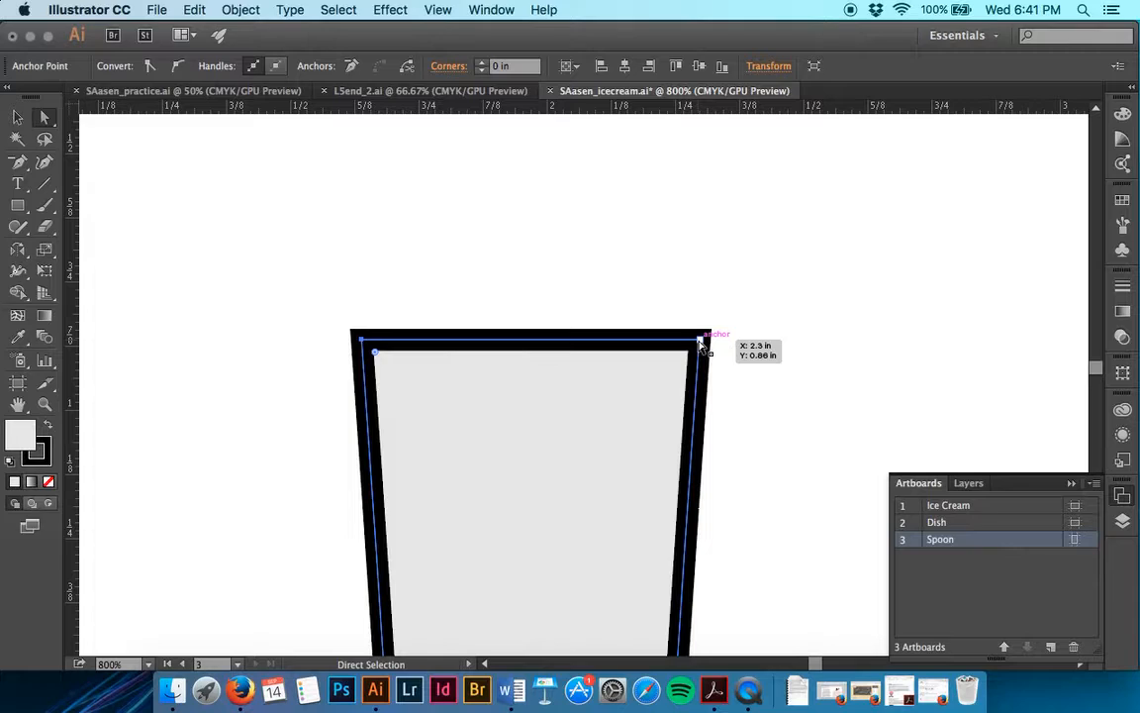
click(362, 342)
click(363, 342)
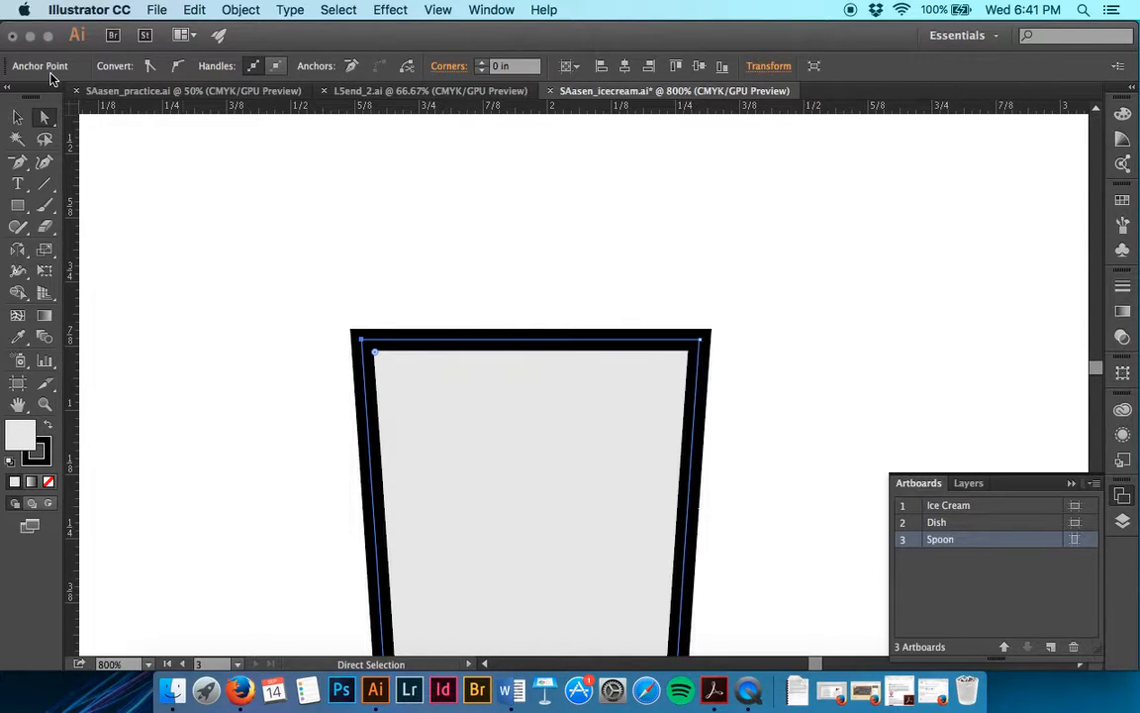
click(176, 69)
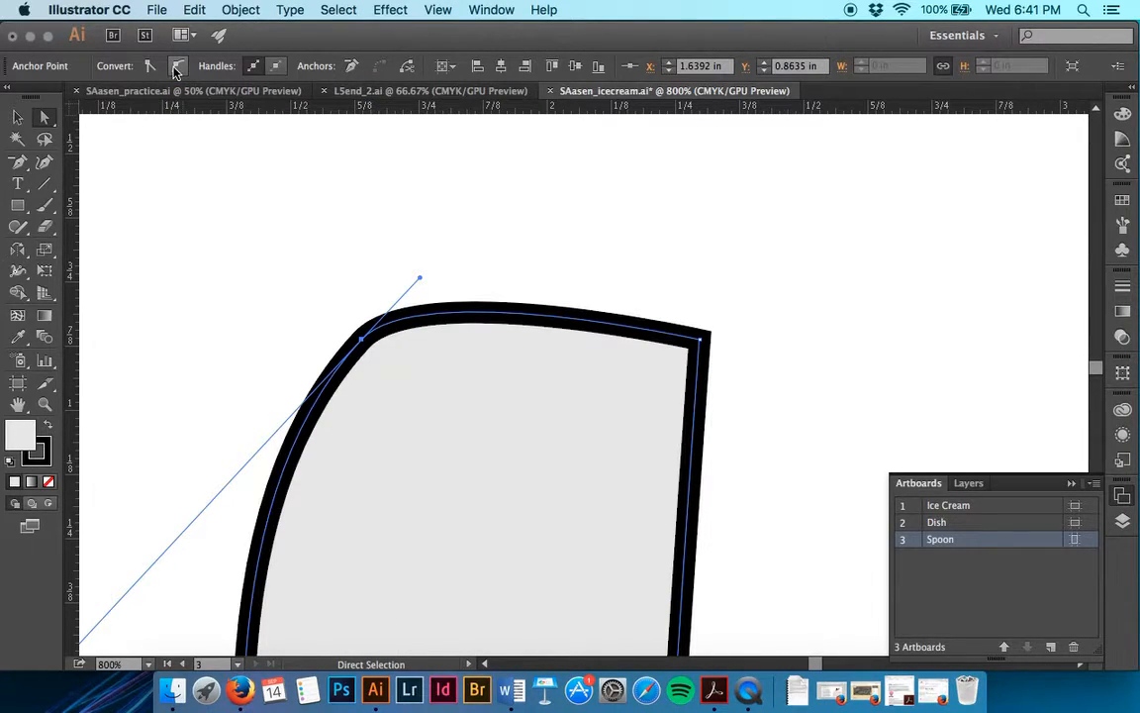
- Shorten the lower direction handle of the spoon's top-left anchor to reduce the bulge along the left side
scroll(227, 322, down, 5)
scroll(227, 322, left, 2)
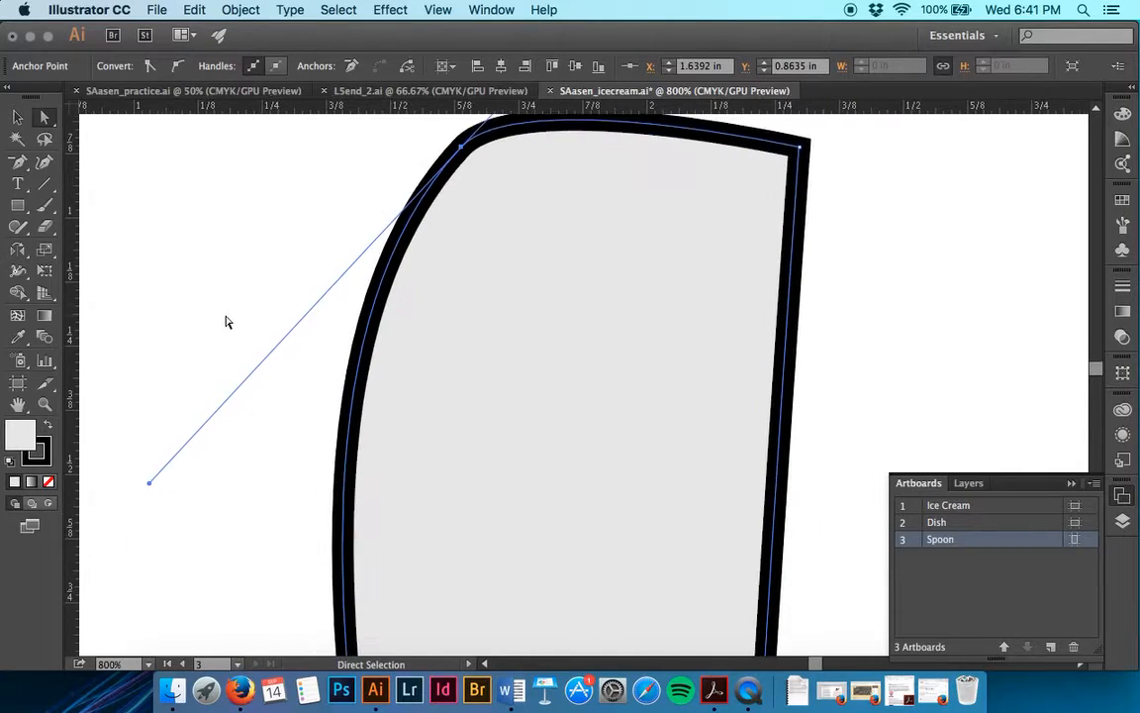
drag(182, 373, 348, 206)
scroll(348, 208, up, 5)
scroll(348, 208, right, 2)
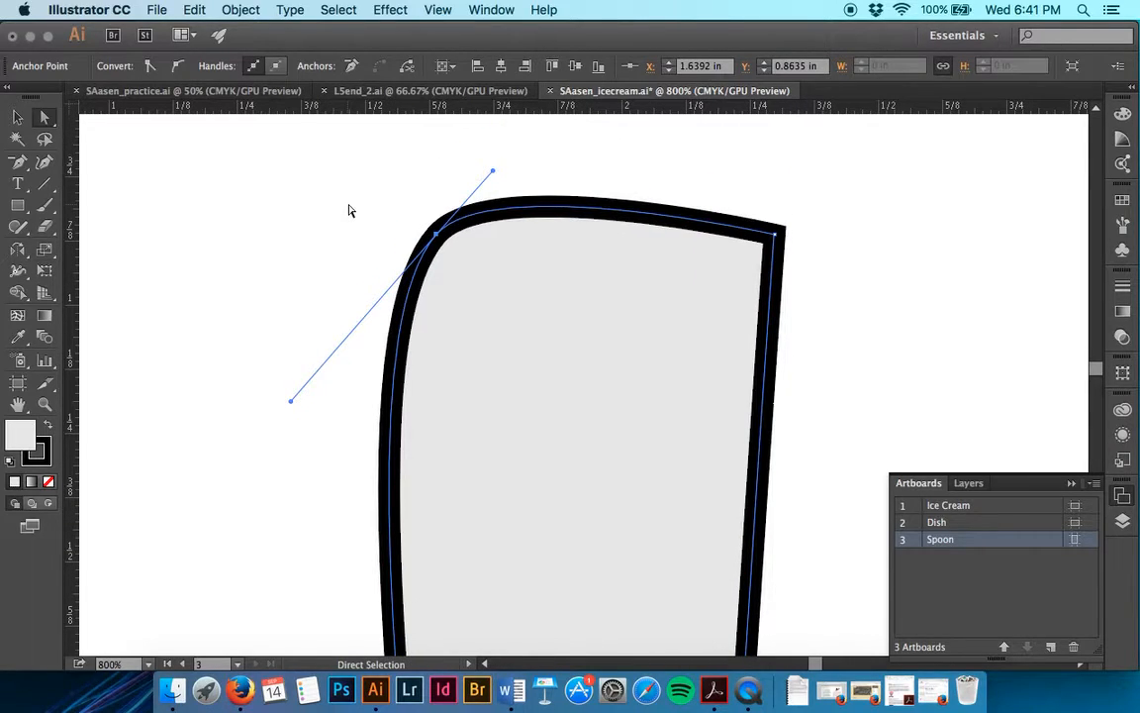
drag(290, 401, 343, 332)
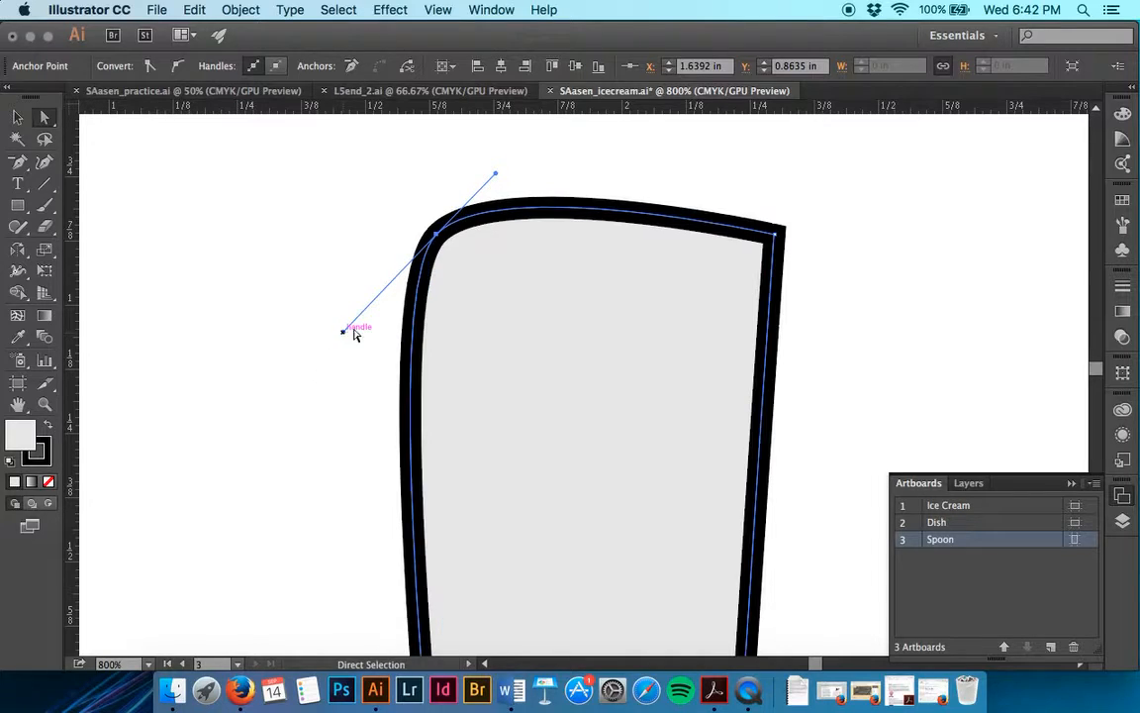
- Convert the spoon's top-right corner anchor to smooth and shorten its lower direction handle to mirror the left corner
click(776, 235)
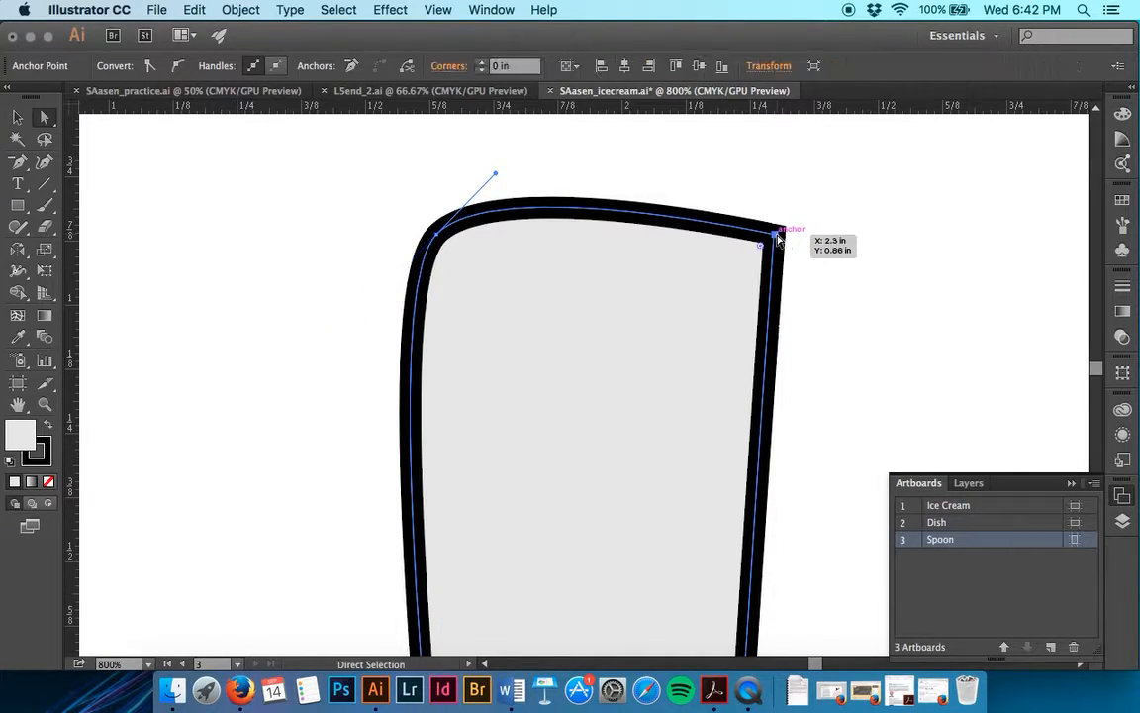
click(178, 66)
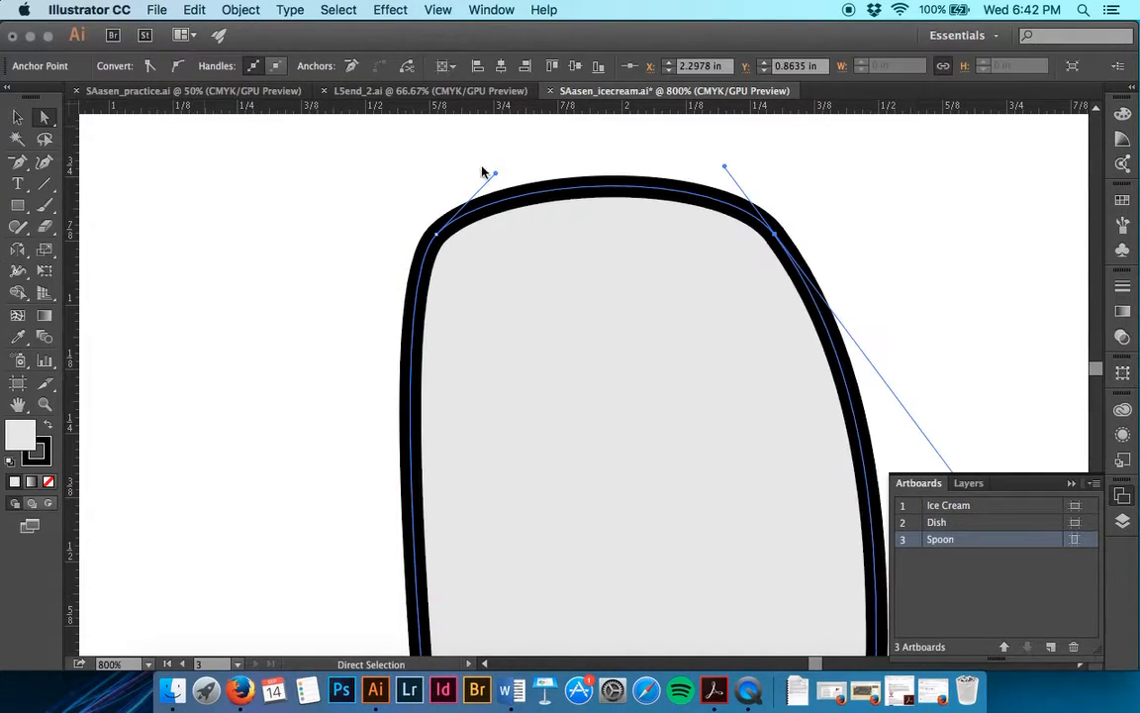
scroll(658, 274, right, 3)
scroll(658, 274, right, 8)
scroll(658, 274, down, 2)
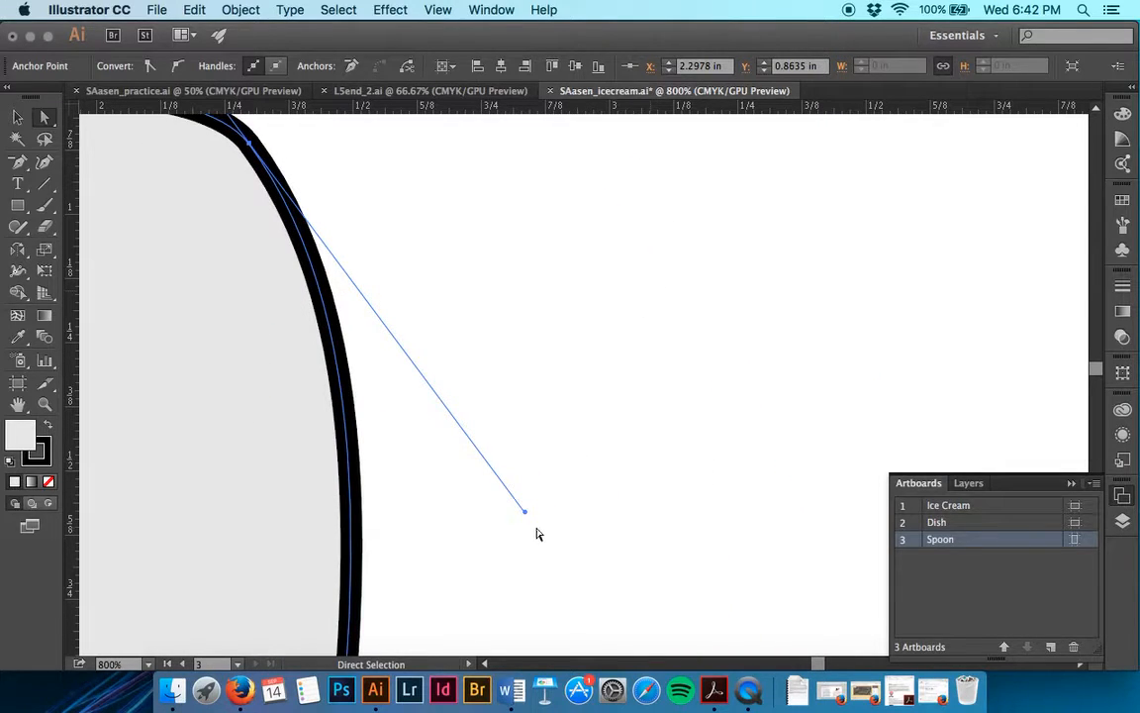
drag(524, 512, 310, 232)
scroll(311, 236, left, 8)
scroll(311, 235, up, 1)
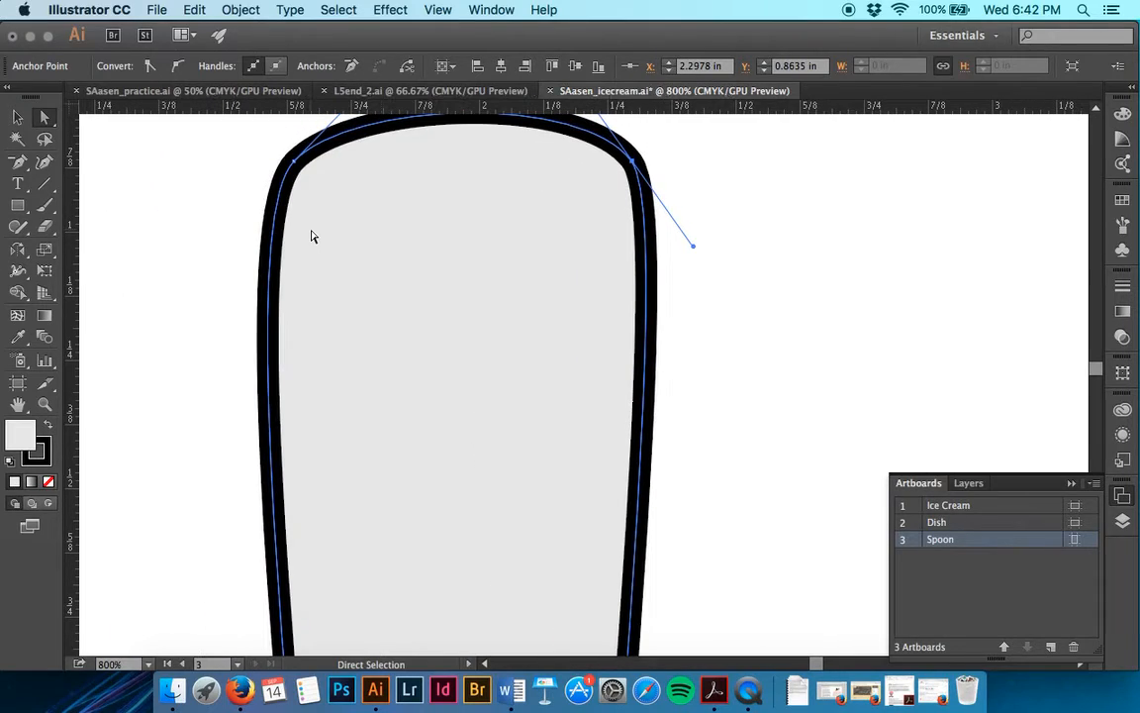
scroll(311, 235, up, 1)
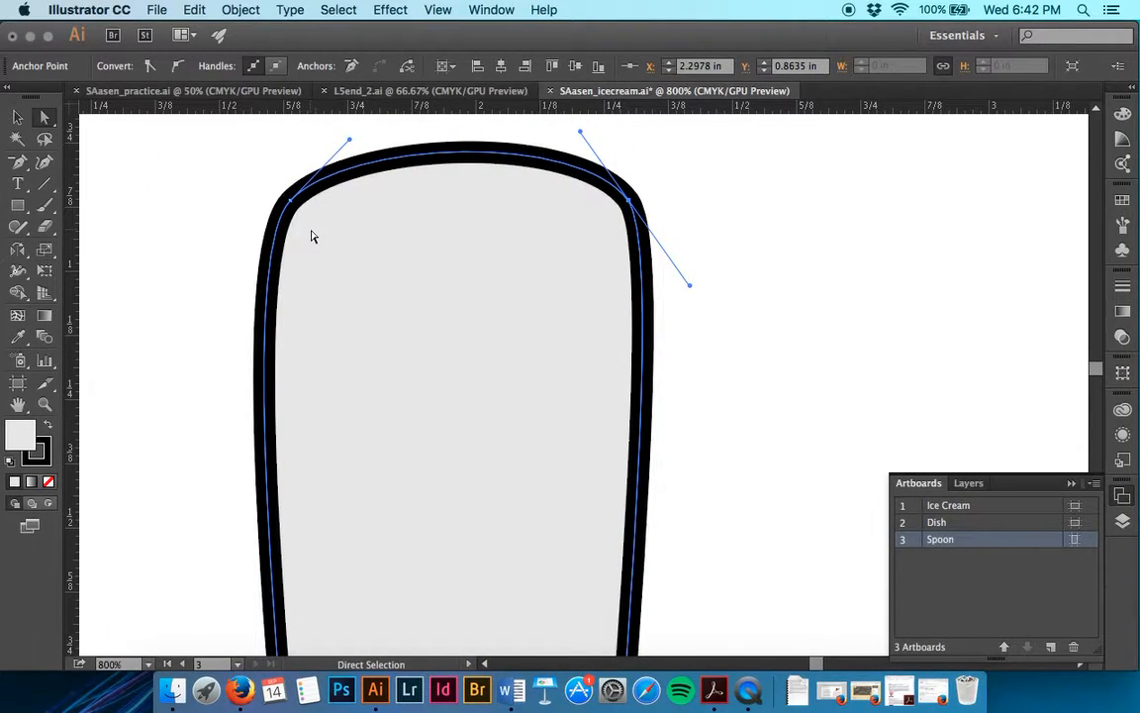
- Nudge the lower direction handle of the spoon's top-right anchor slightly downward and deselect the path
key(super+minus)
key(super+minus)
key(super+minus)
key(super+minus)
key(super+minus)
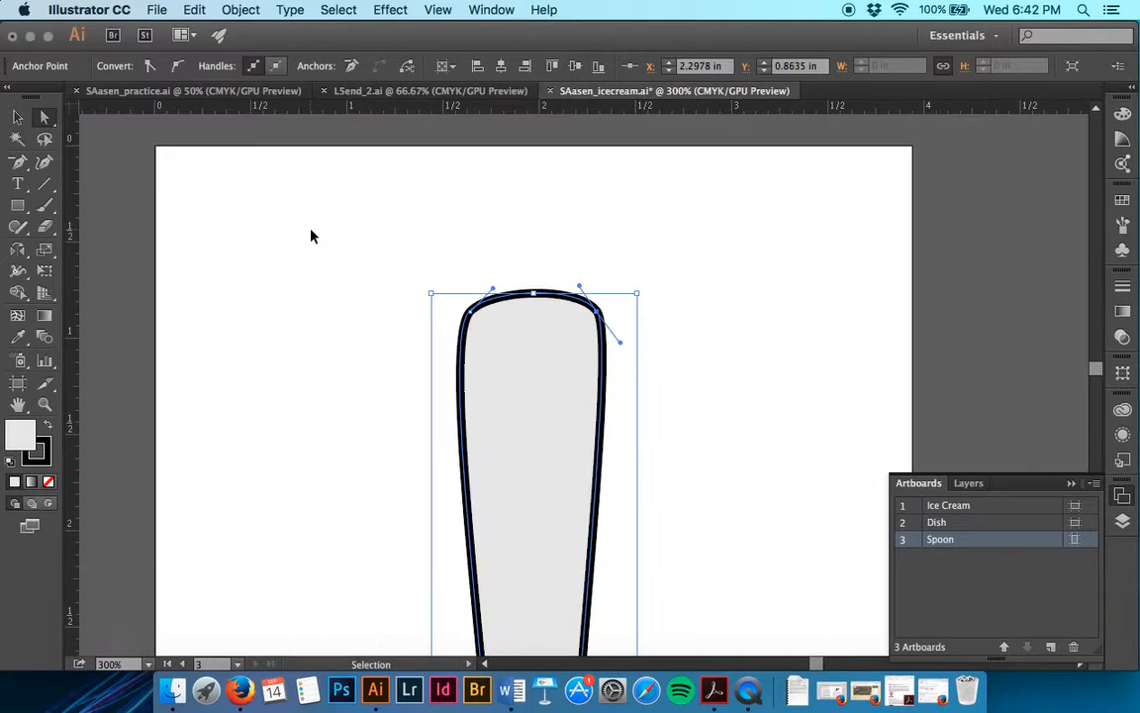
key(a)
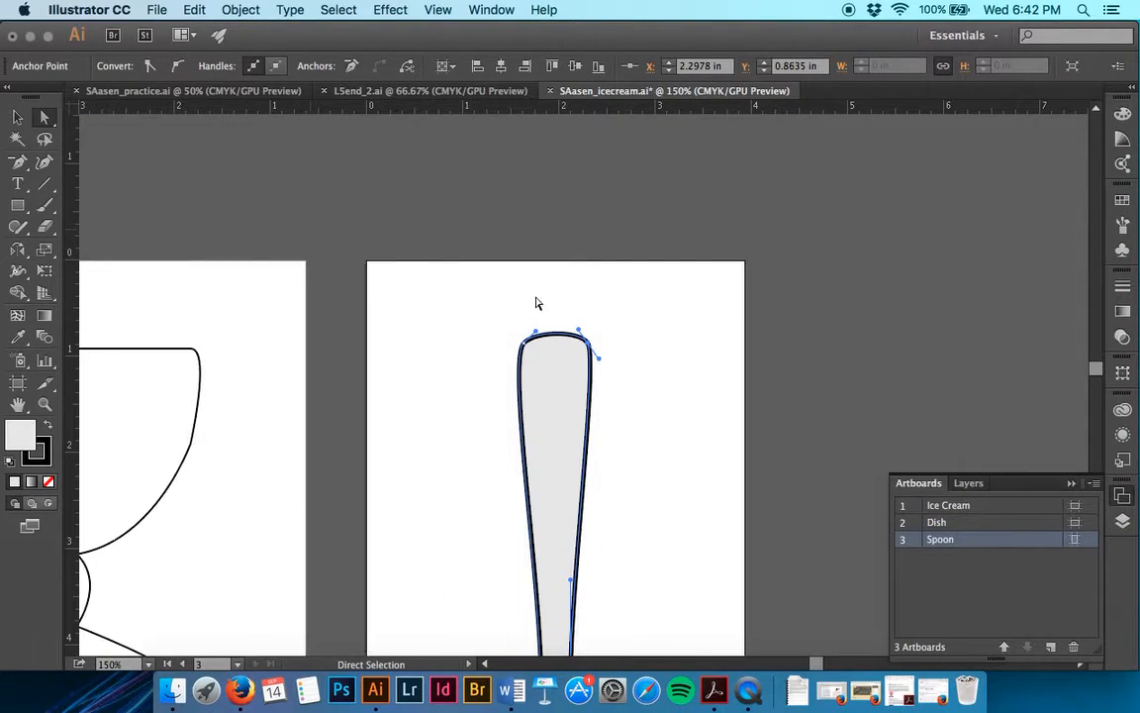
mouse_move(599, 361)
mouse_down()
mouse_move(594, 347)
mouse_move(599, 363)
mouse_up()
click(628, 370)
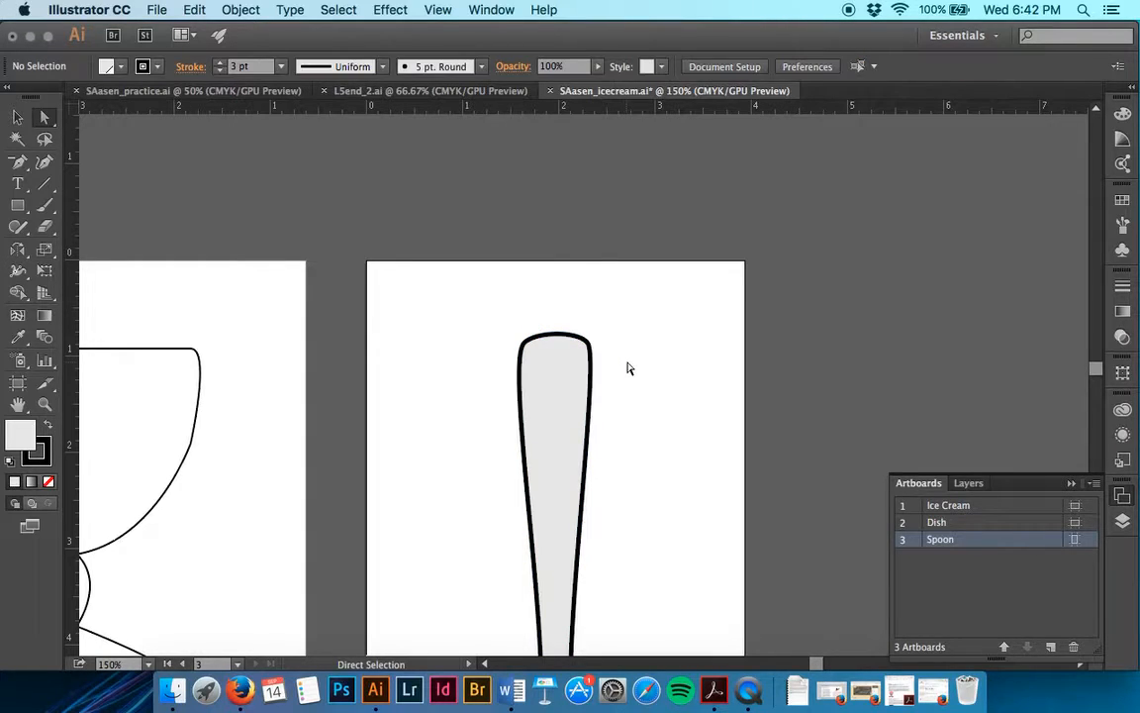
scroll(629, 369, down, 5)
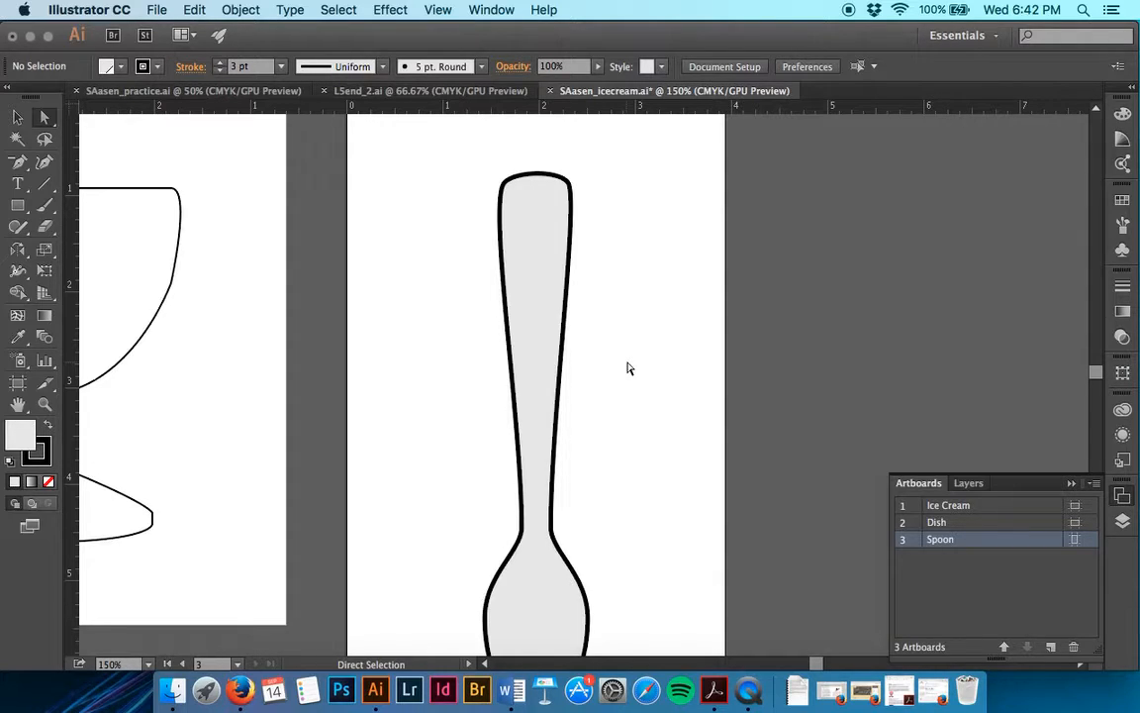
- On the Dish artboard, select the three anchors along the dish's rim and convert them to corner points
double_click(905, 523)
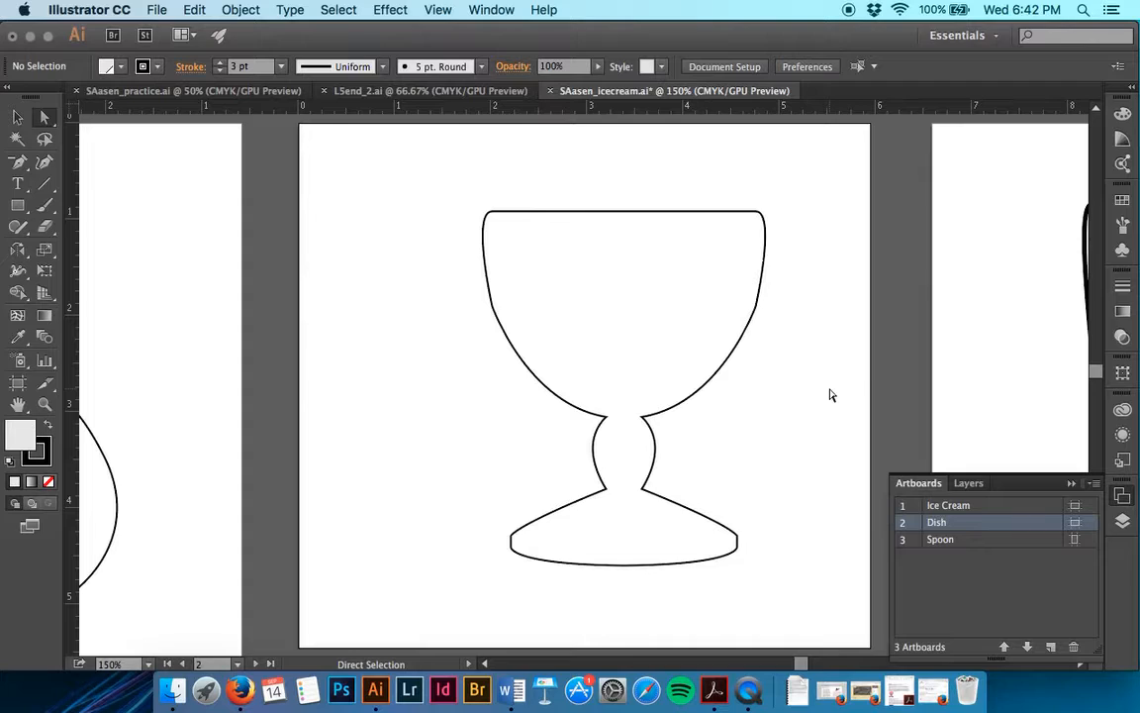
drag(448, 175, 782, 233)
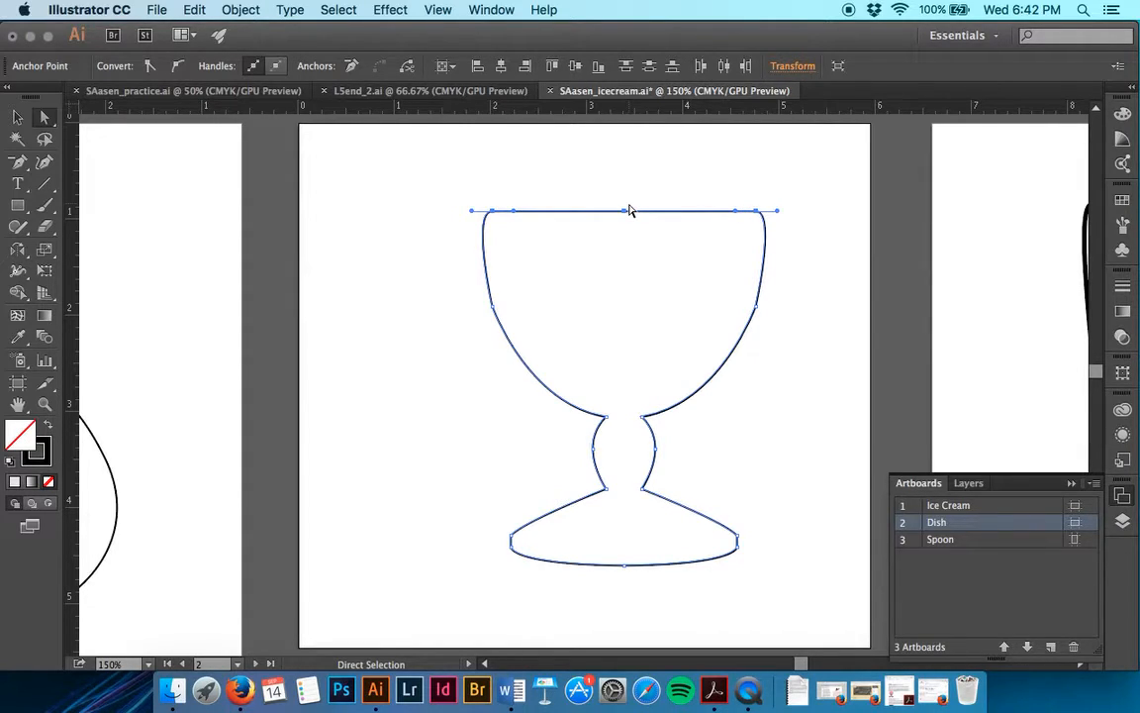
click(146, 68)
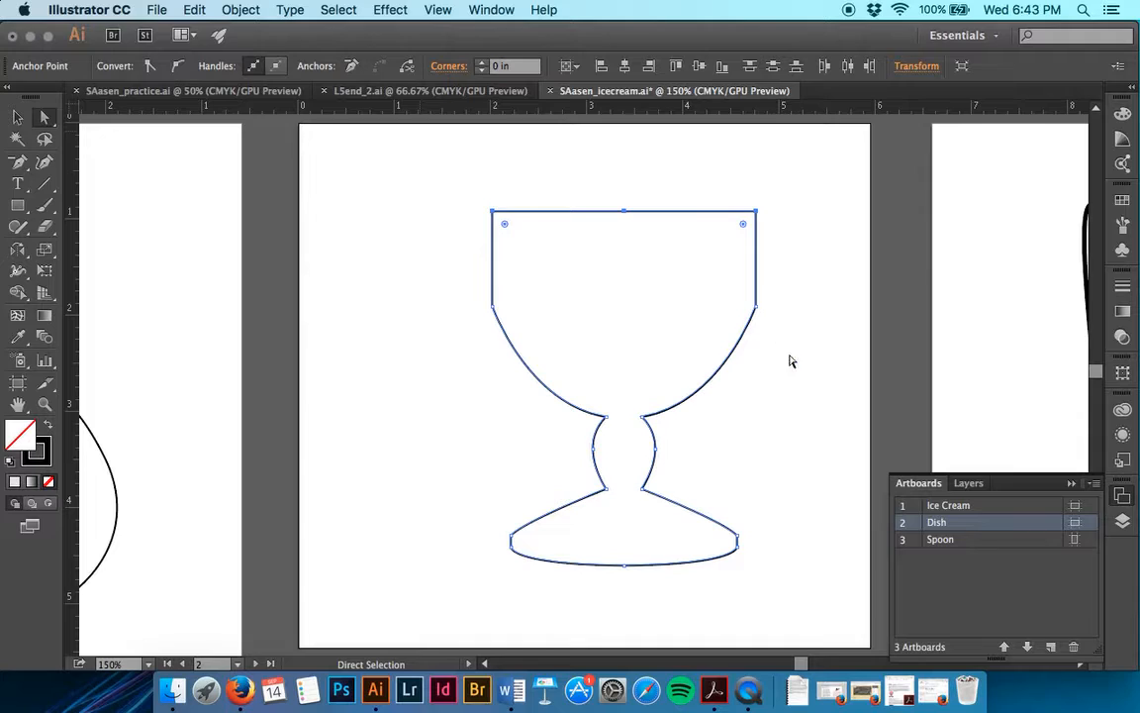
- Show the template layer and move the whole dish path onto the template so its anchors line up with points A to I
click(970, 484)
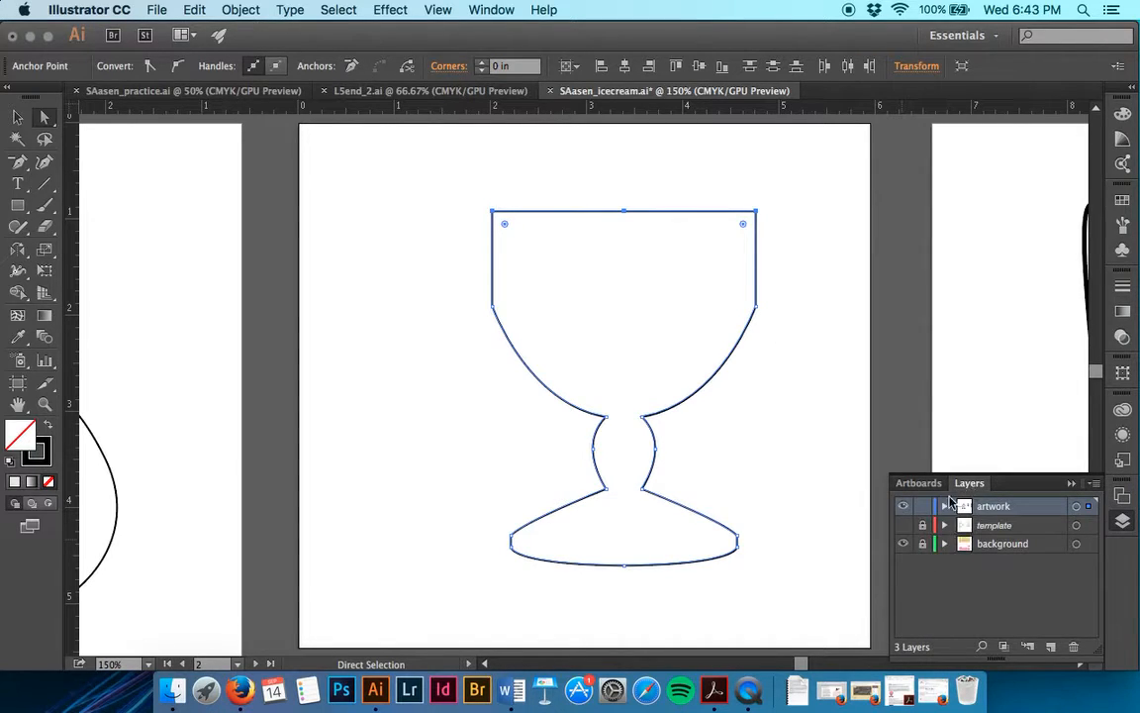
click(903, 526)
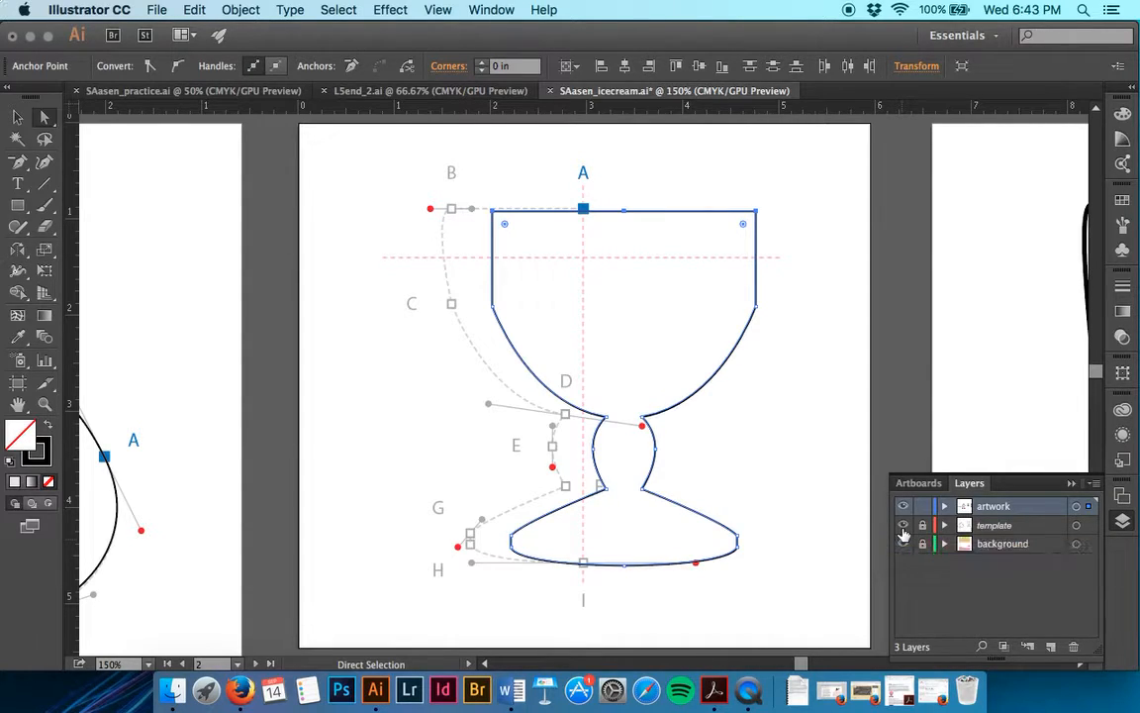
click(903, 533)
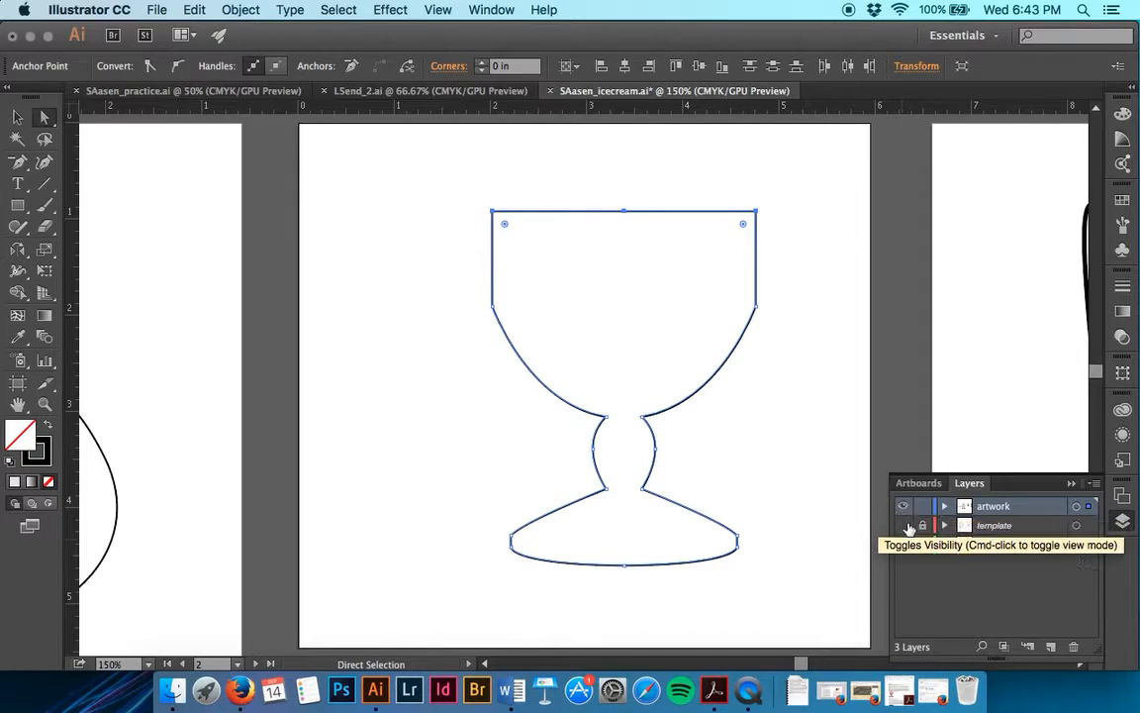
click(905, 525)
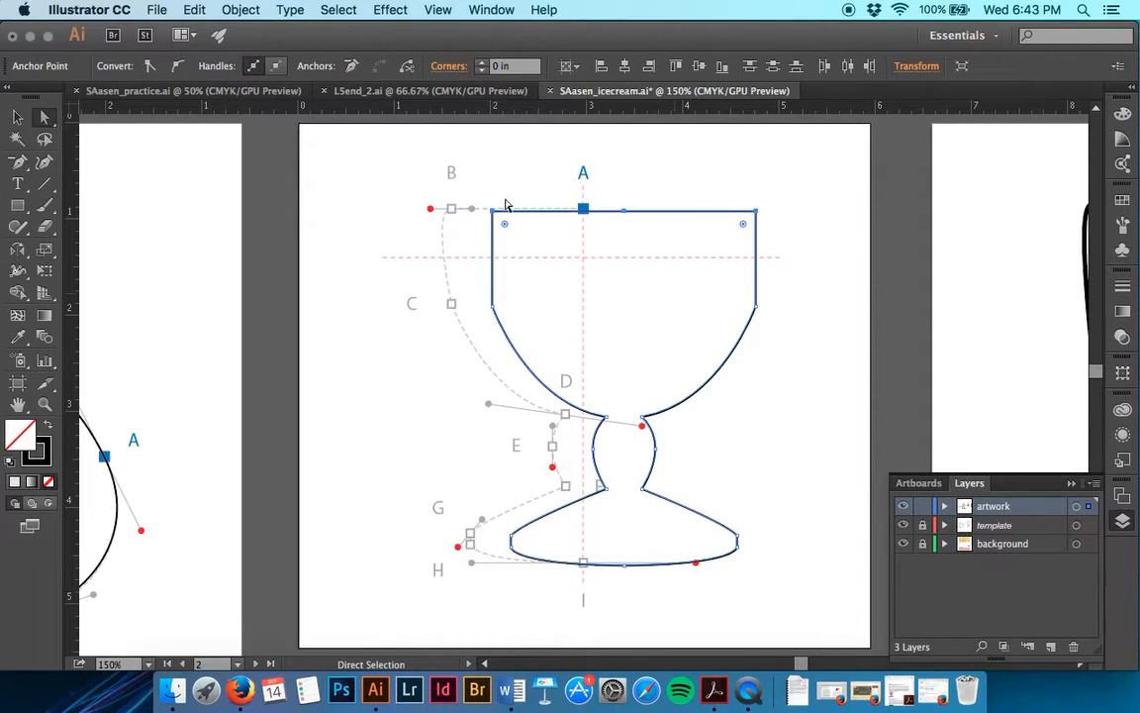
key(v)
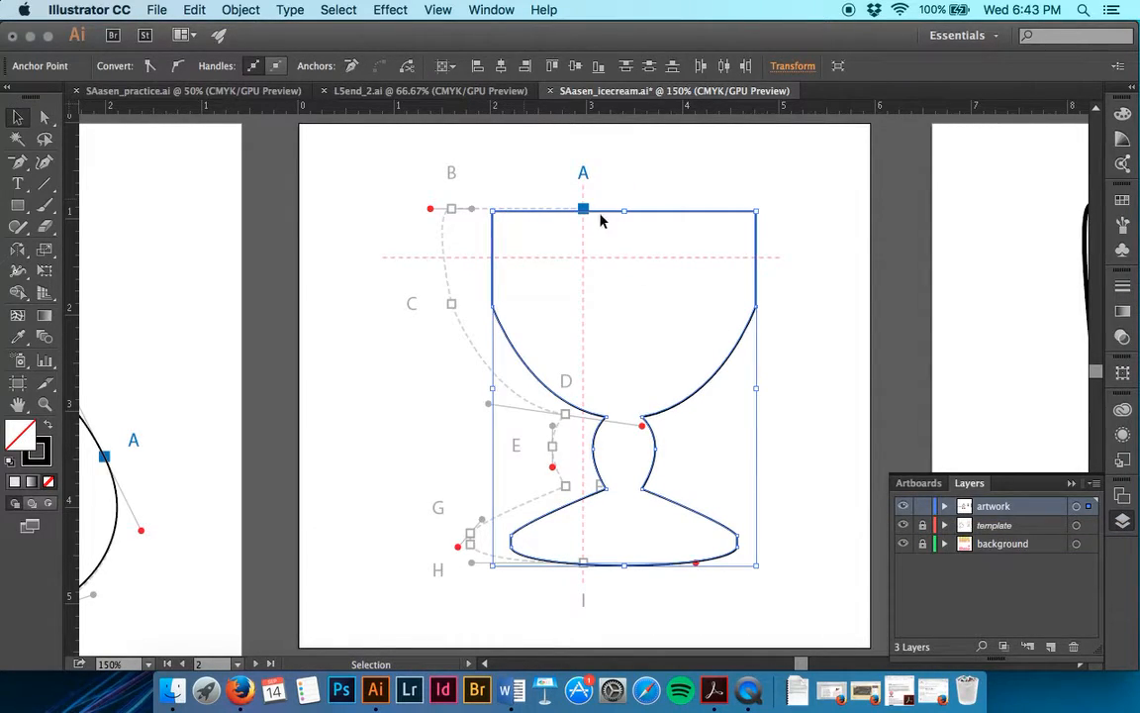
drag(800, 468, 534, 298)
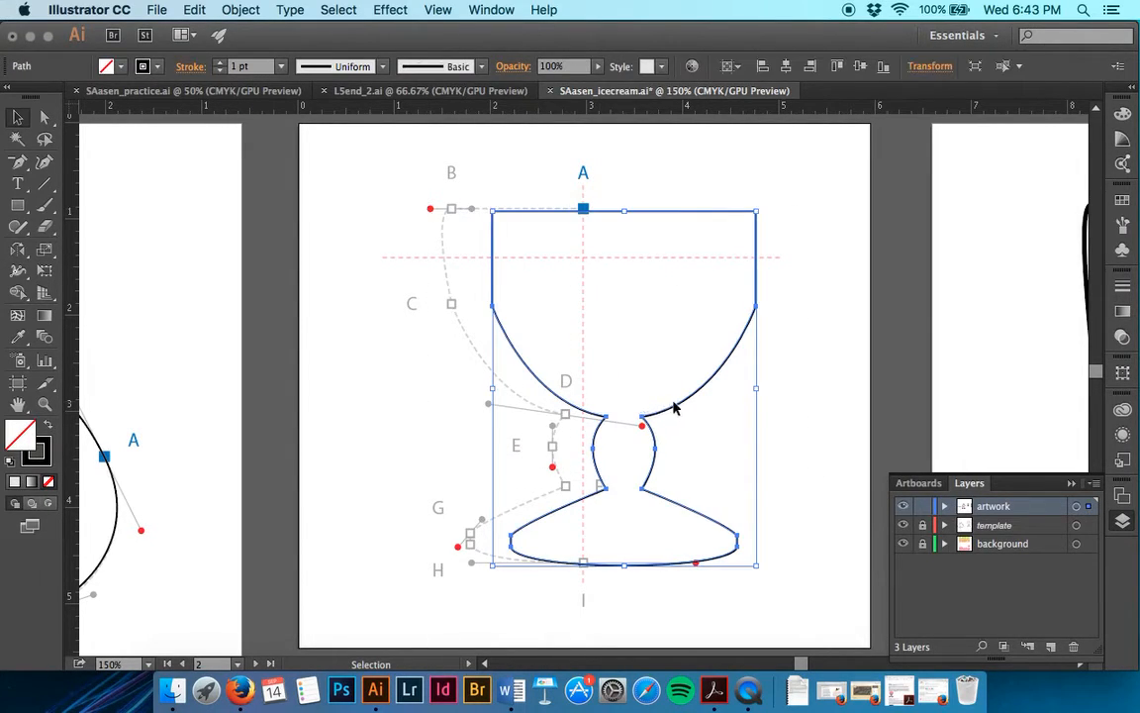
drag(682, 407, 638, 408)
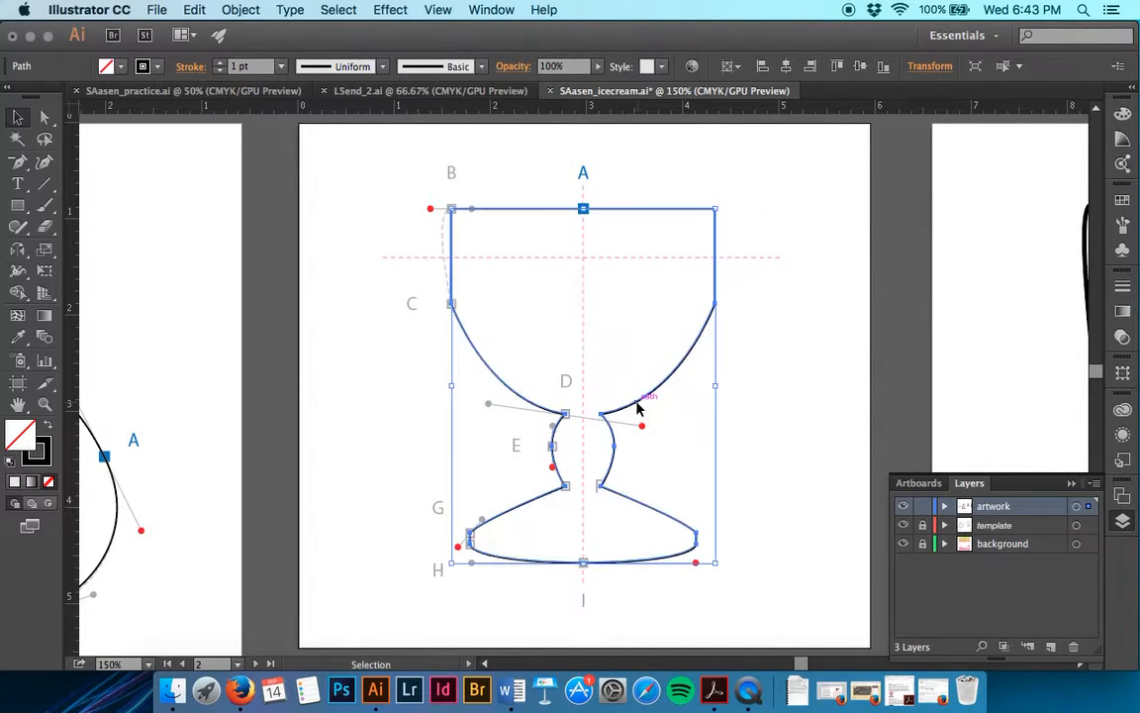
click(729, 374)
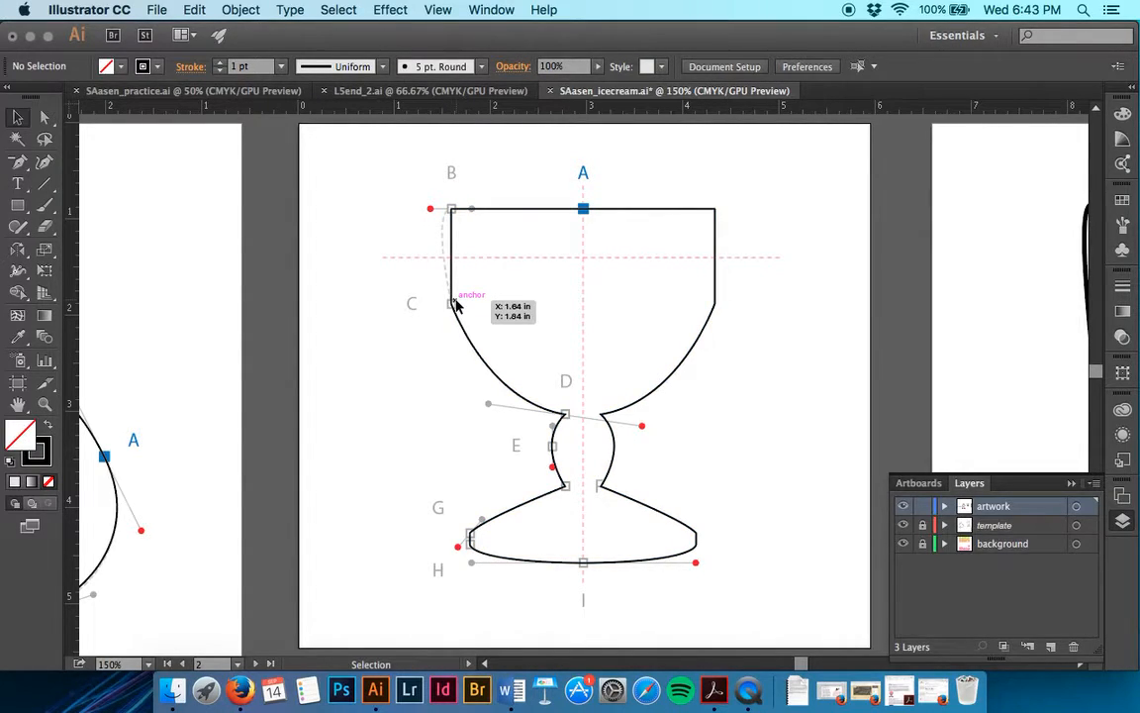
- Select the two anchors where the dish's bowl meets the stem and convert them to corner points
scroll(455, 304, up, 3)
scroll(455, 304, left, 3)
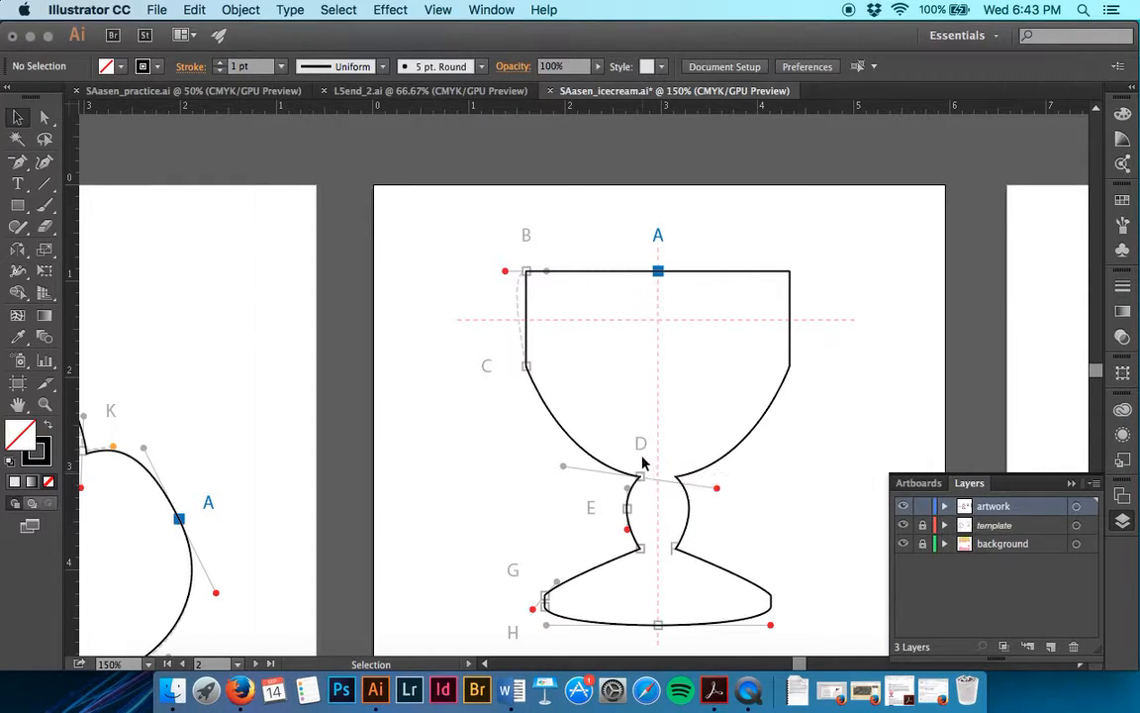
key(super+equal)
key(super+equal)
key(super+equal)
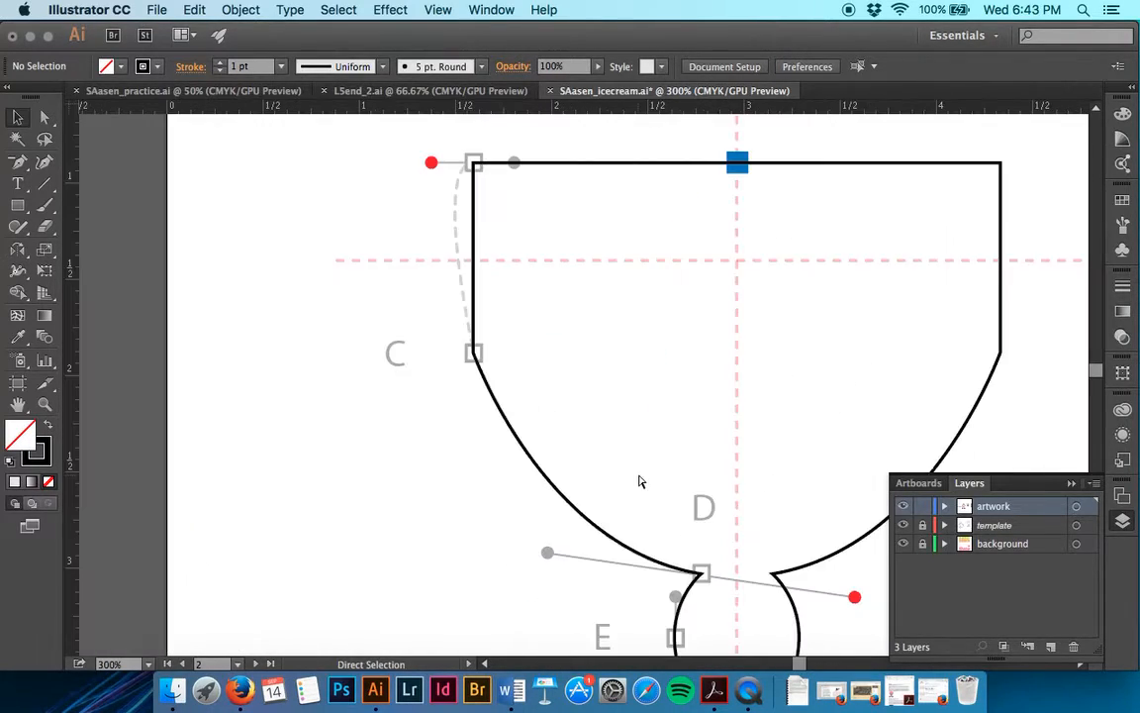
scroll(638, 478, down, 5)
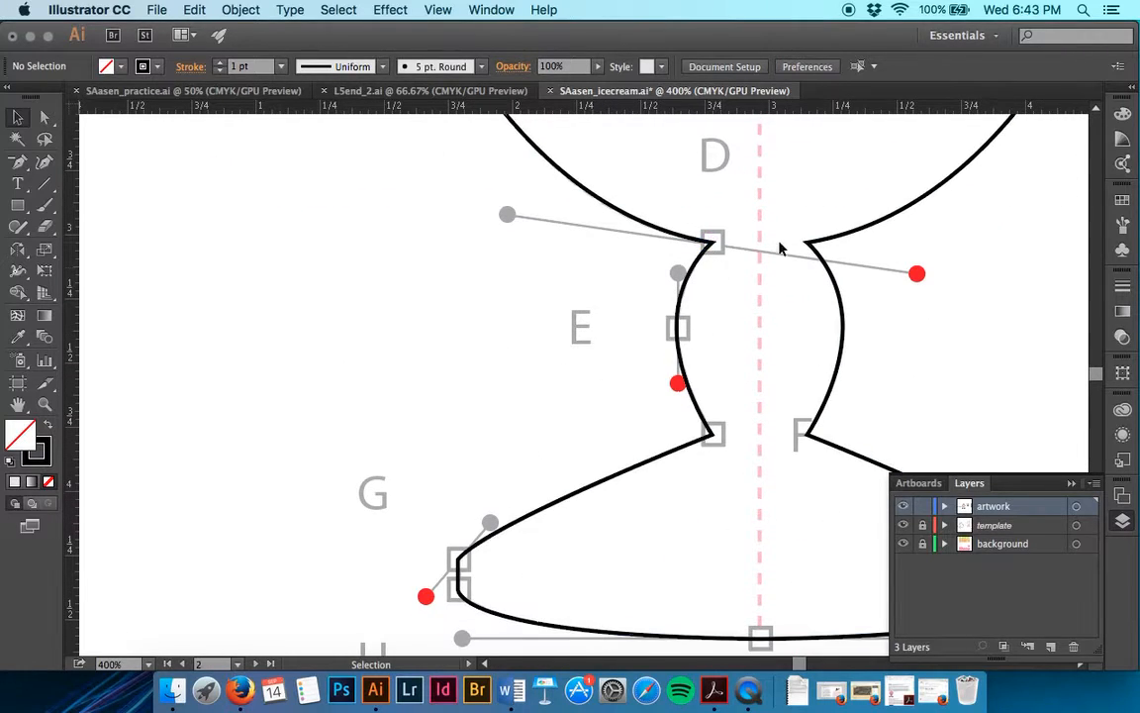
drag(690, 190, 821, 256)
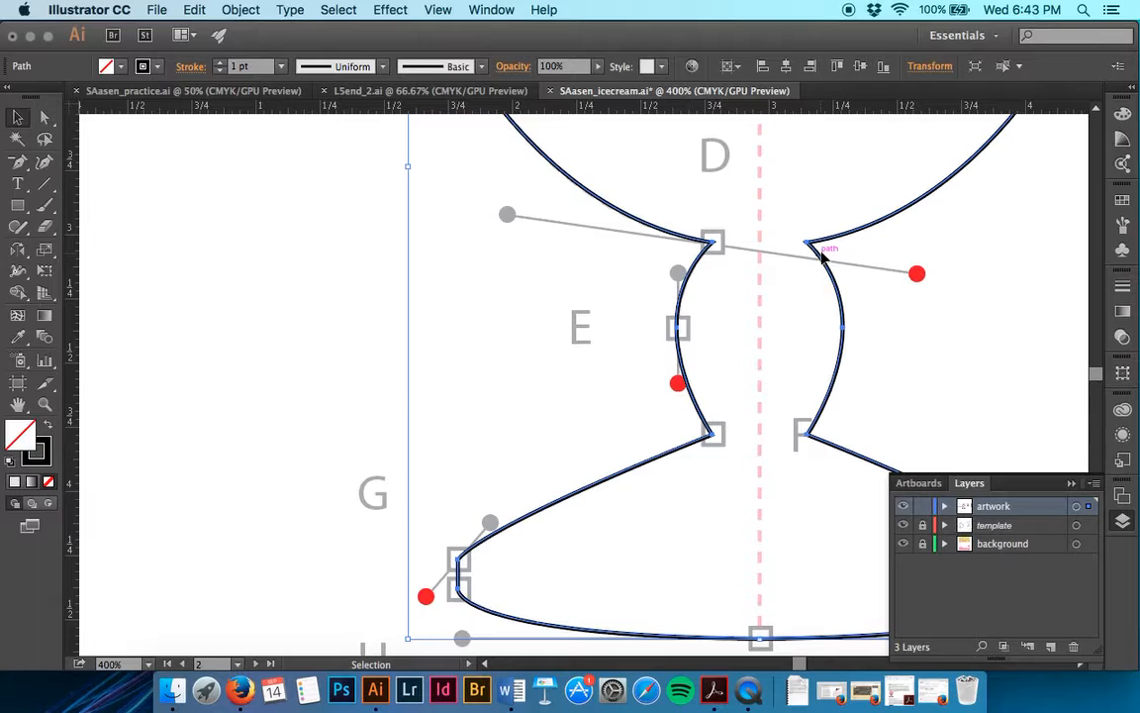
click(126, 130)
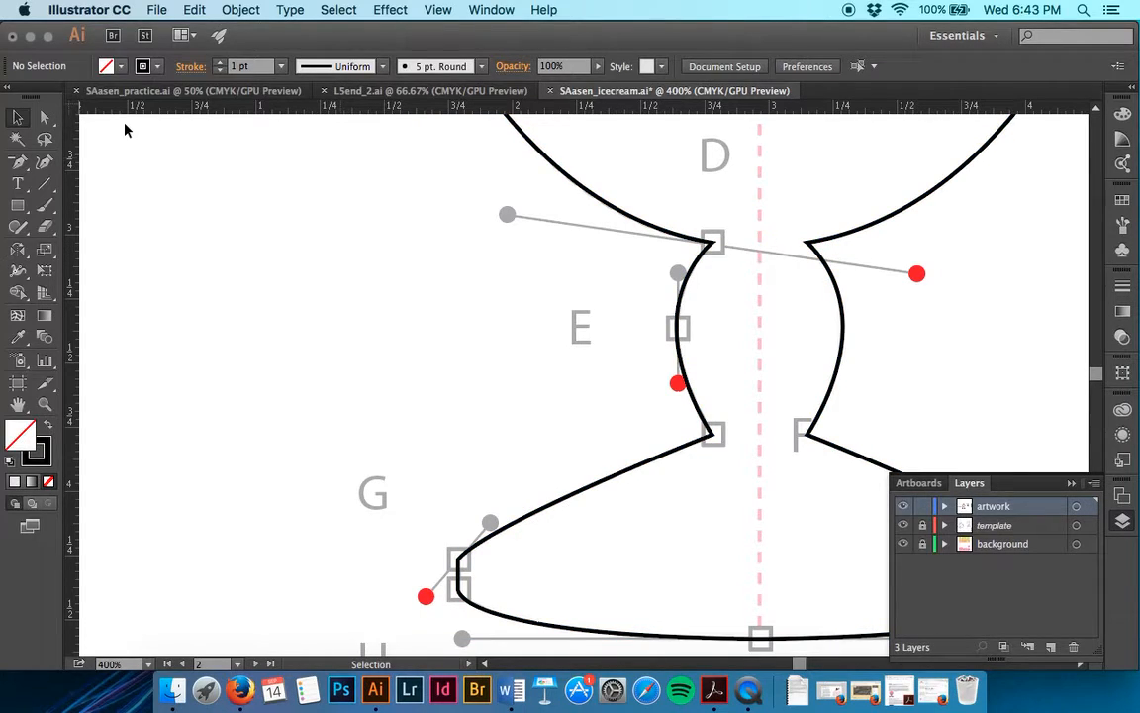
key(a)
drag(699, 167, 822, 270)
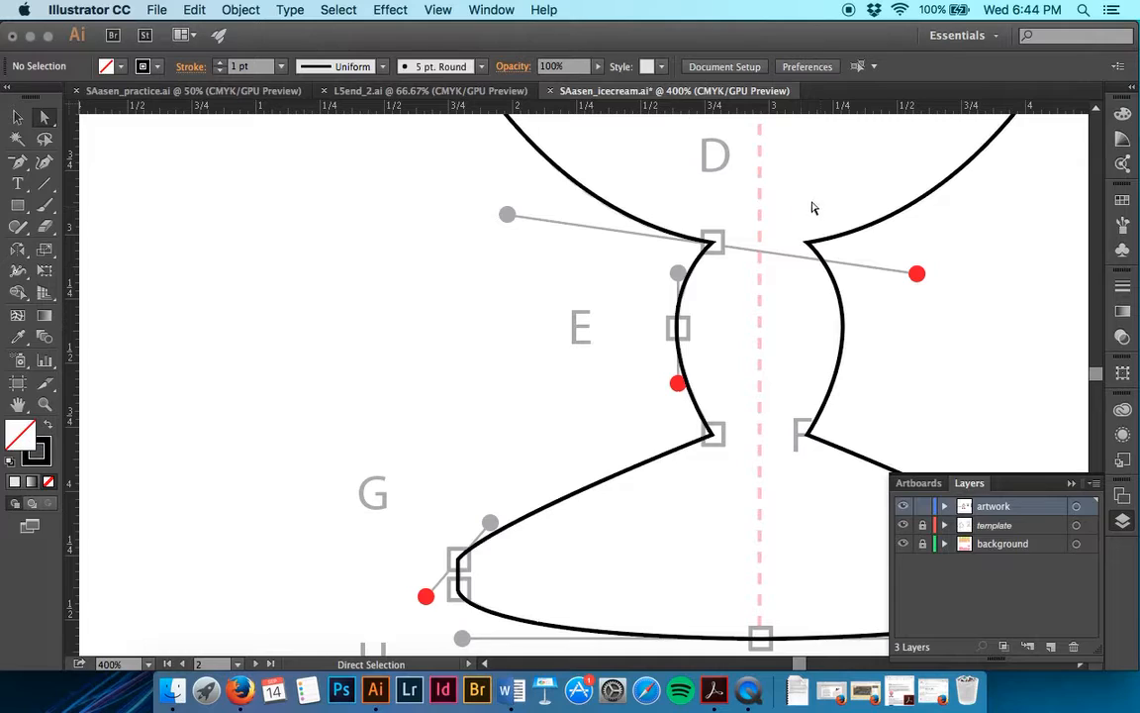
drag(839, 197, 698, 258)
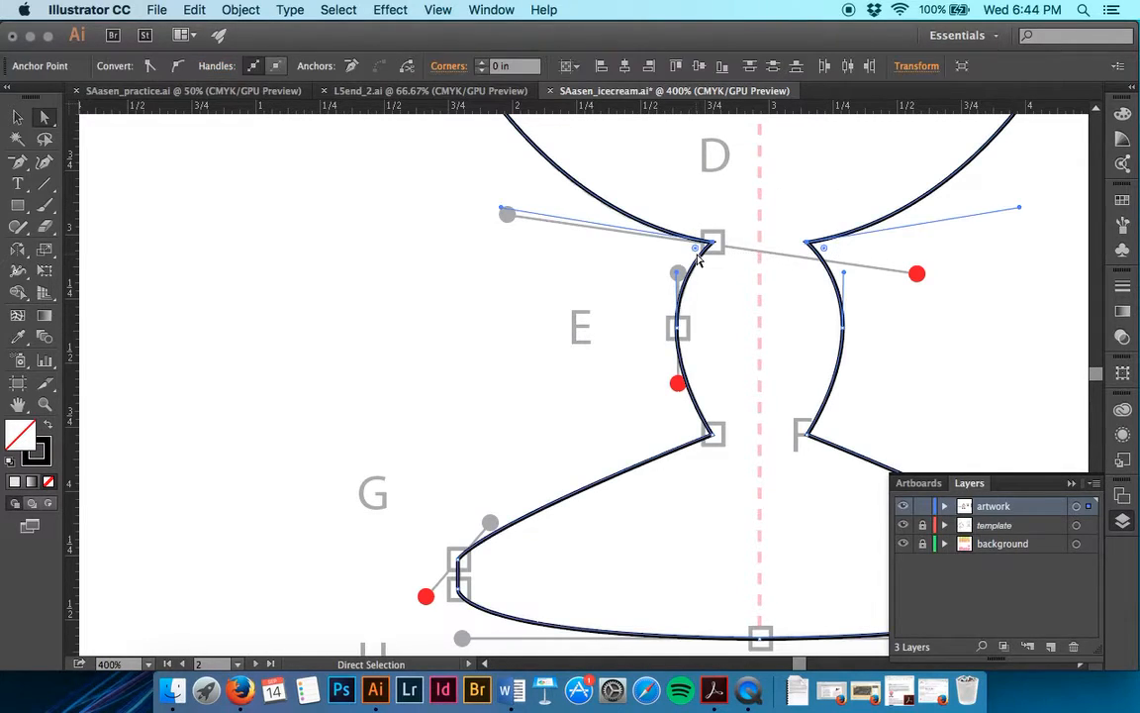
click(150, 72)
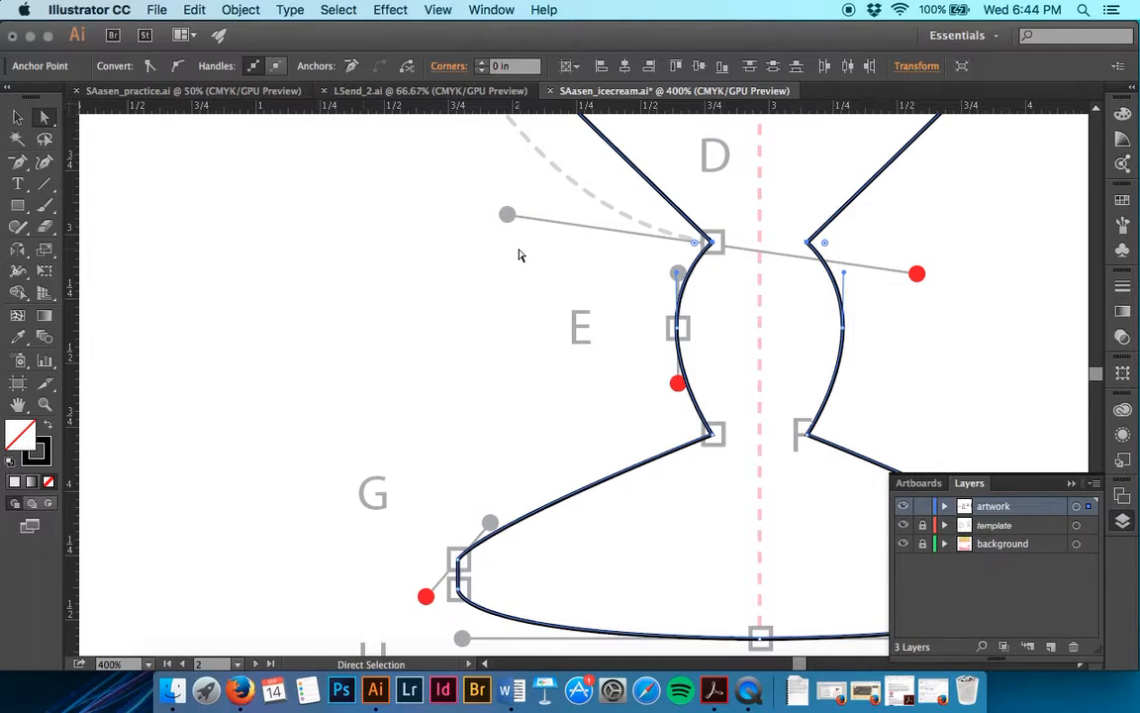
scroll(520, 255, up, 5)
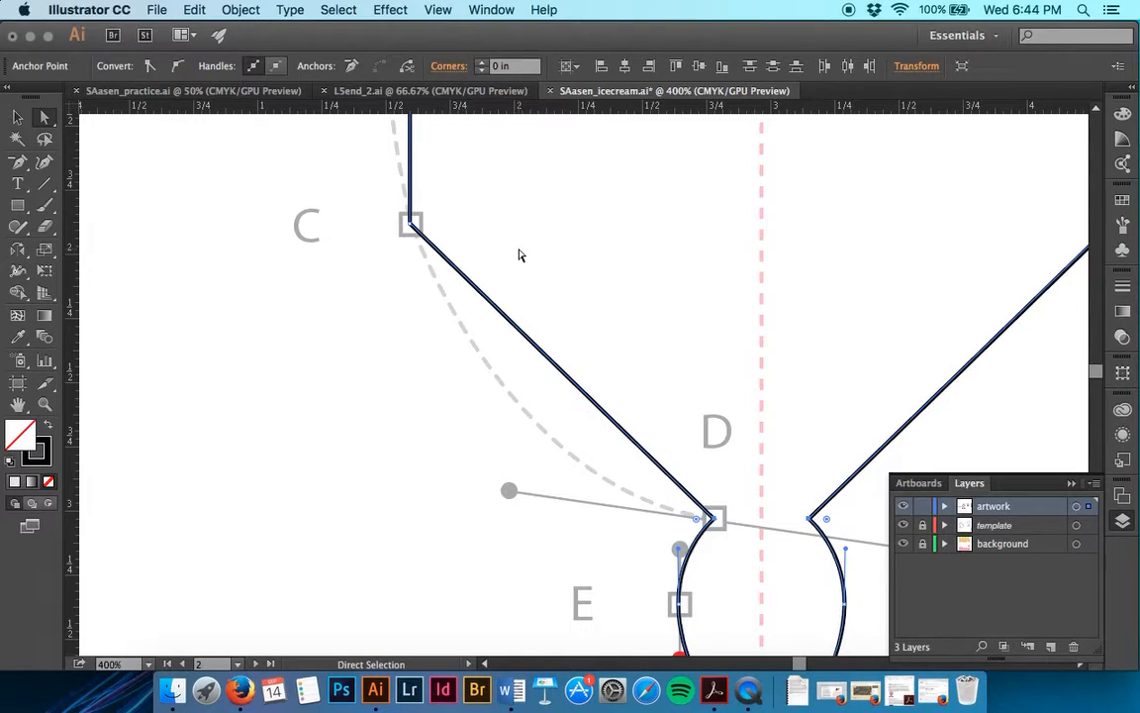
click(412, 225)
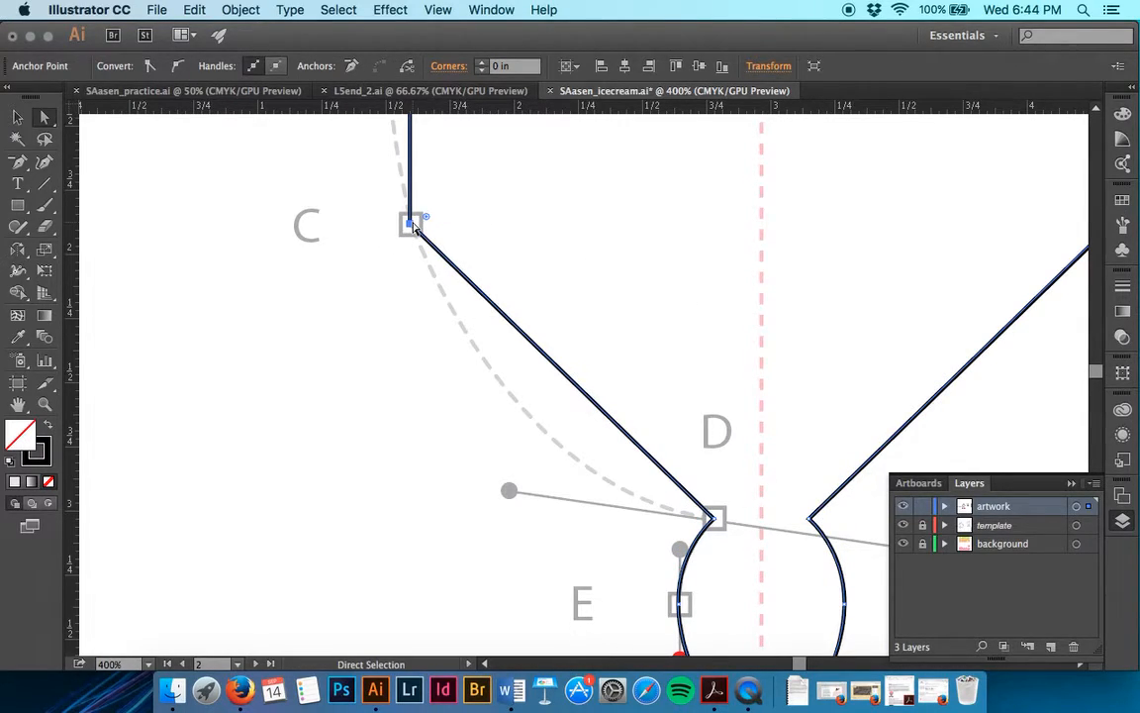
drag(414, 226, 429, 424)
key(super+z)
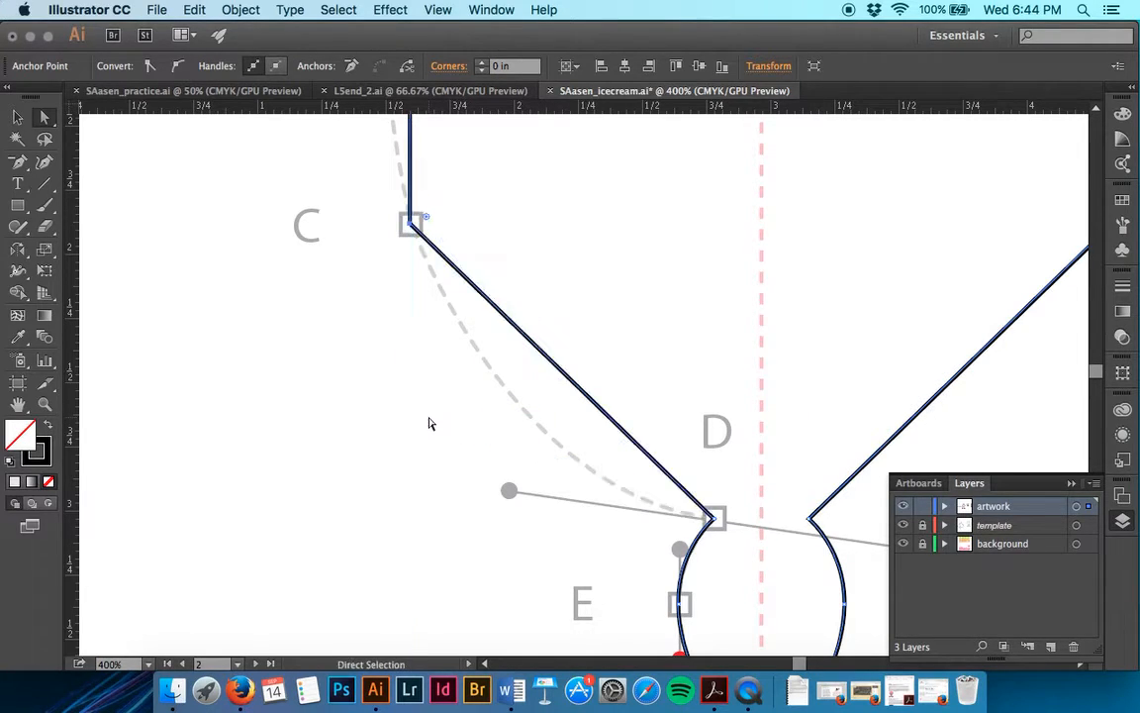
- With the Anchor Point tool, pull direction handles downward from anchor C to curve the bowl's left side toward anchor D
click(24, 164)
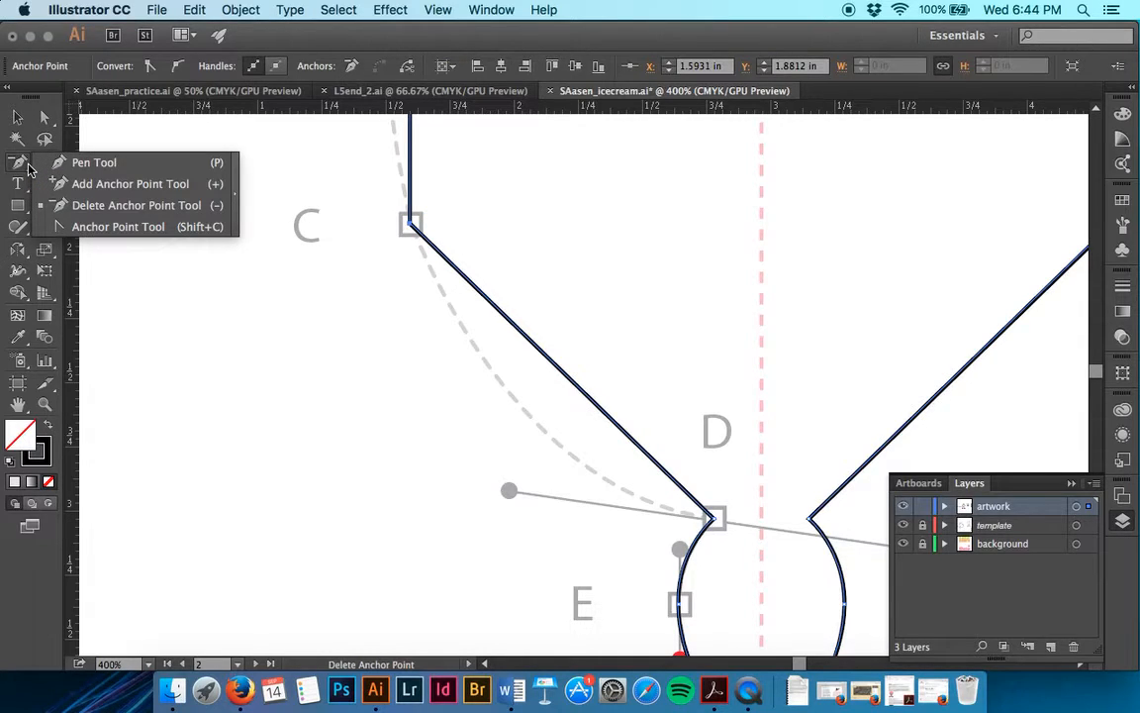
click(82, 233)
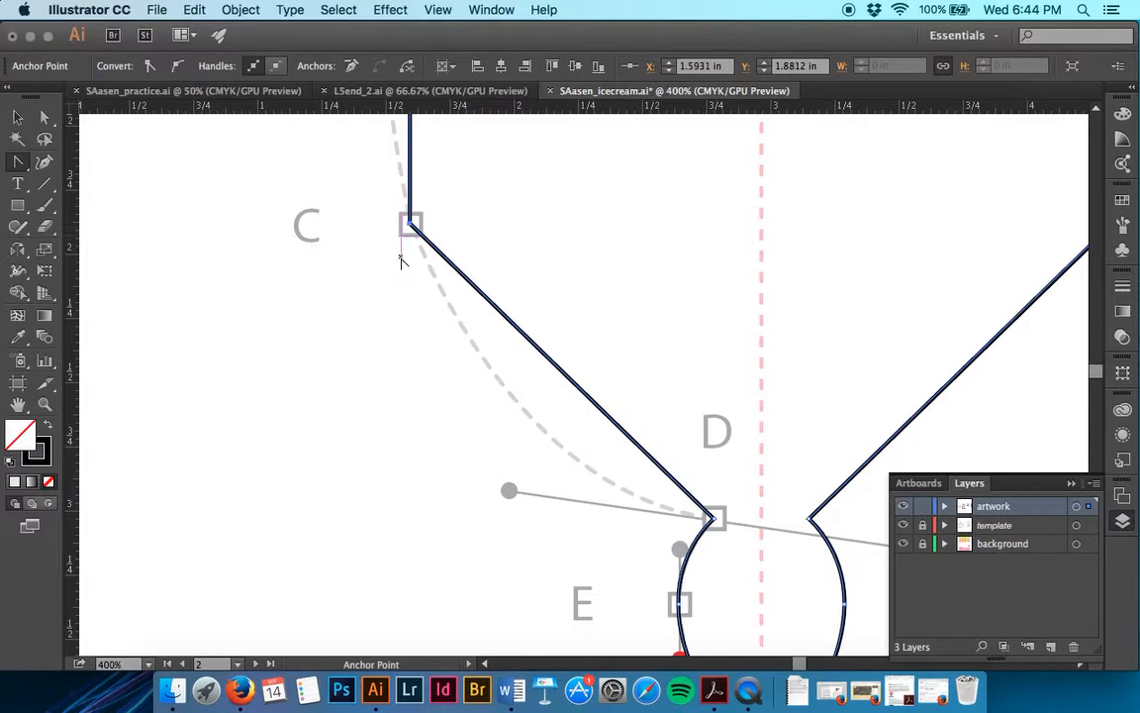
click(413, 225)
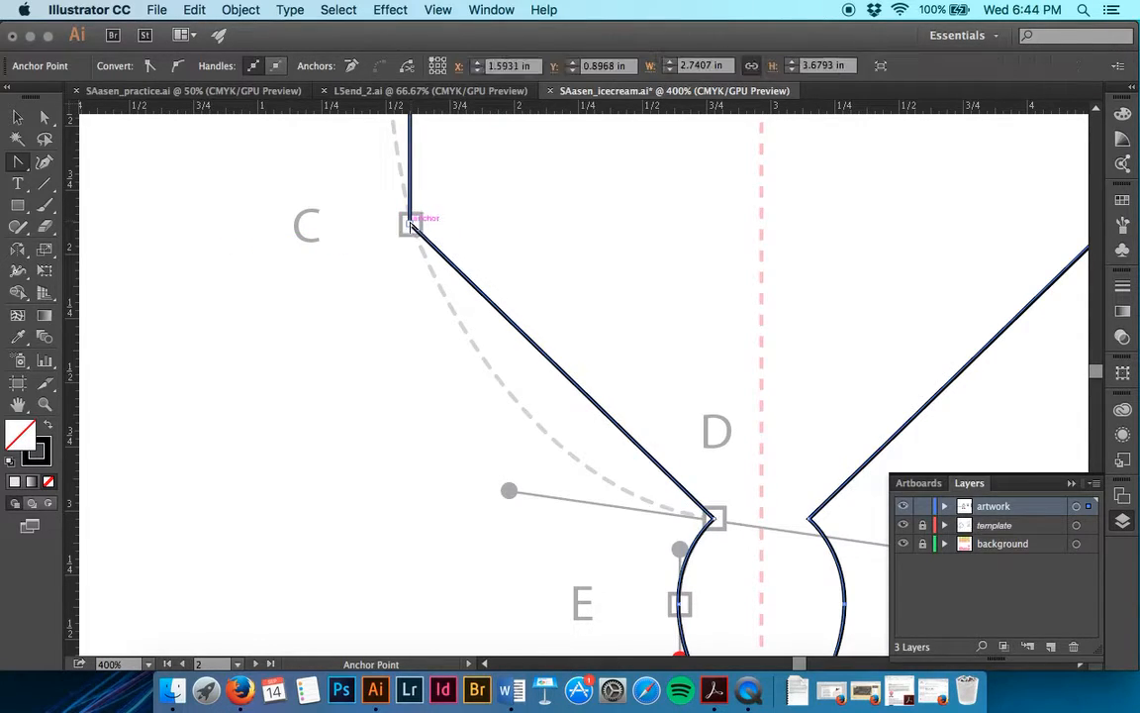
drag(413, 225, 423, 457)
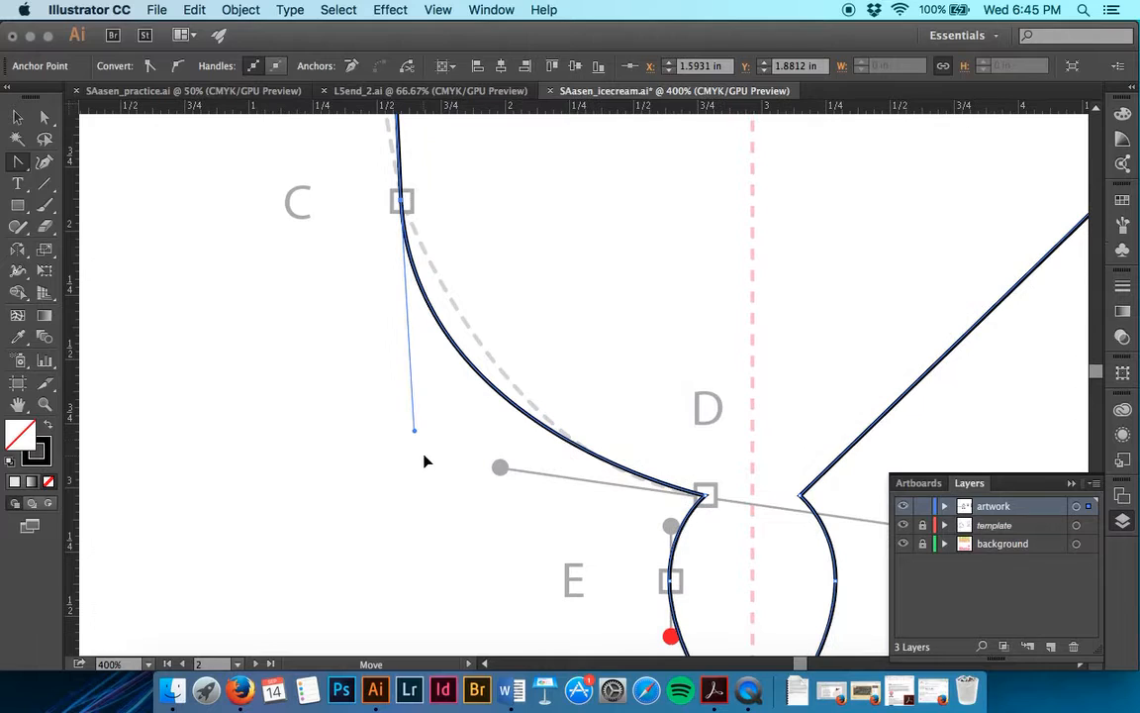
- Try pulling direction handles out of anchor B down along the bowl's left side, and undo it
scroll(424, 459, up, 5)
scroll(423, 458, left, 2)
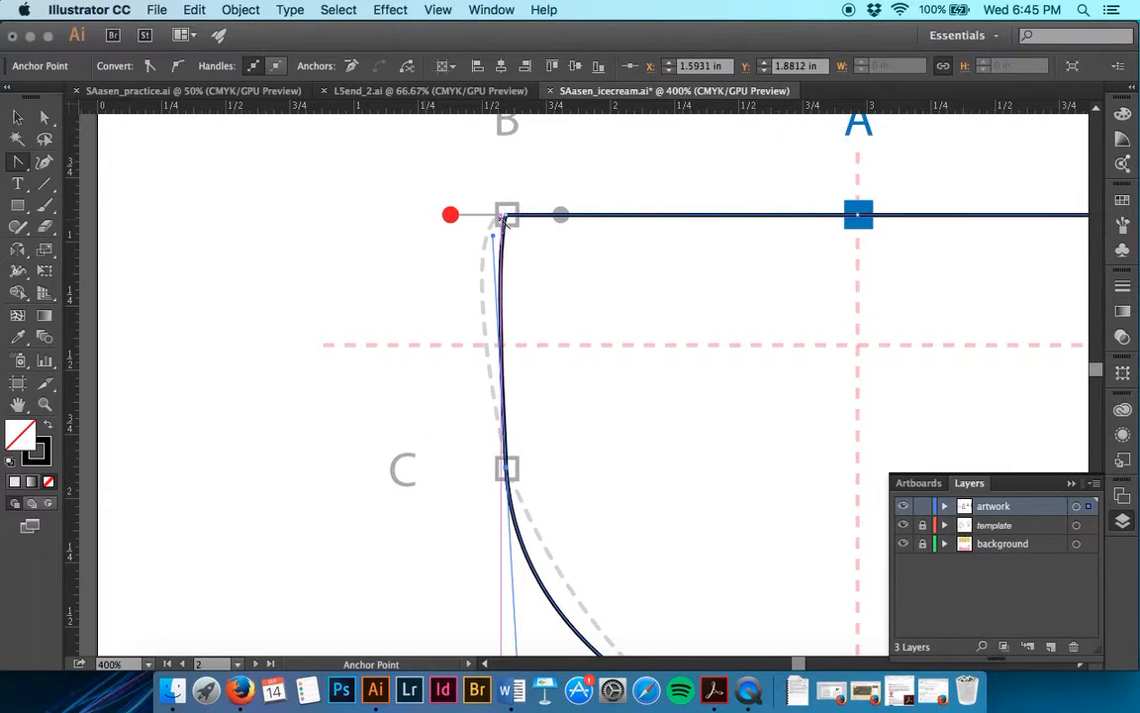
drag(505, 222, 513, 341)
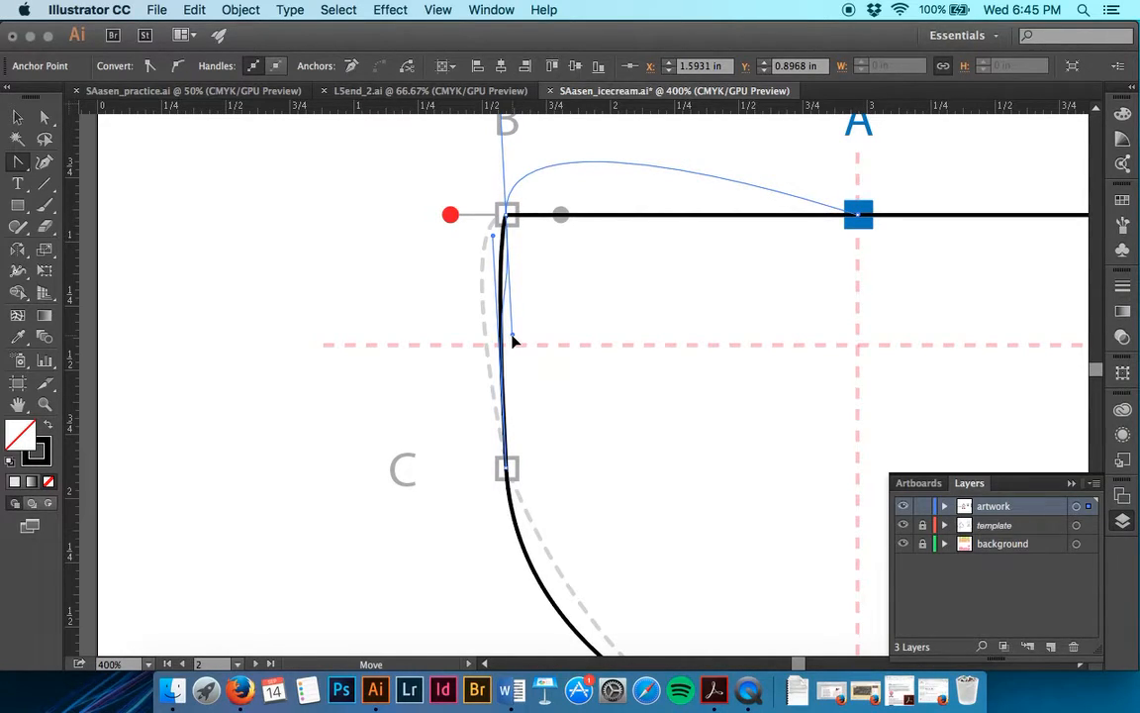
drag(513, 342, 498, 412)
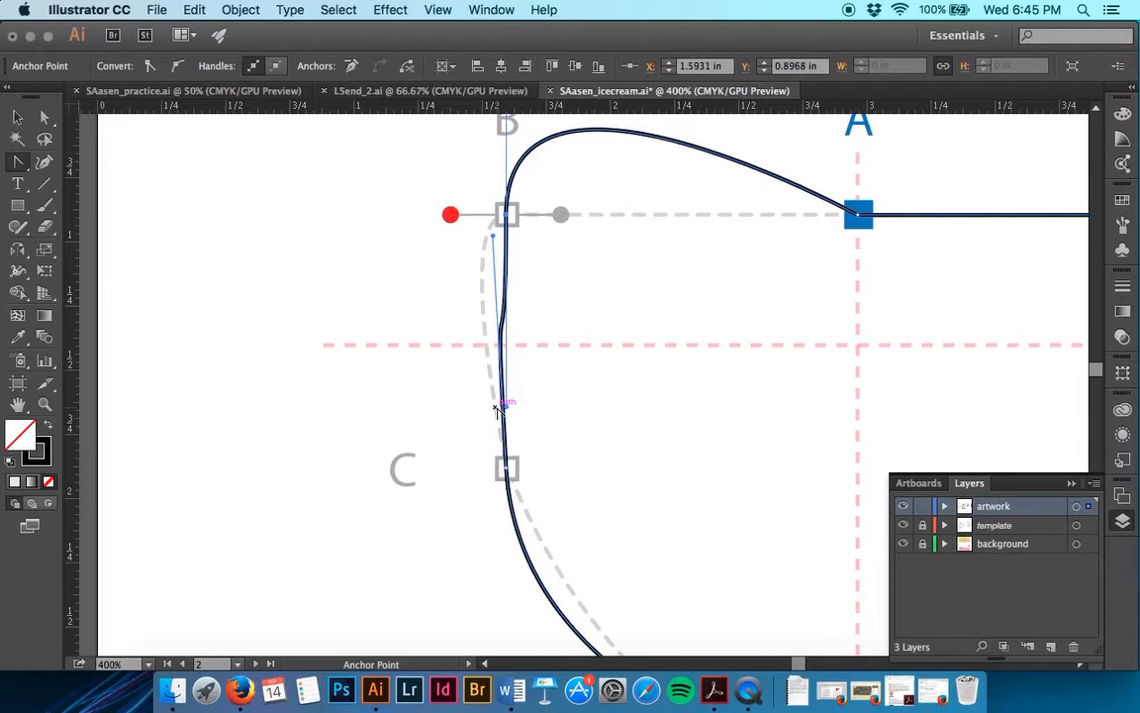
key(ctrl+z)
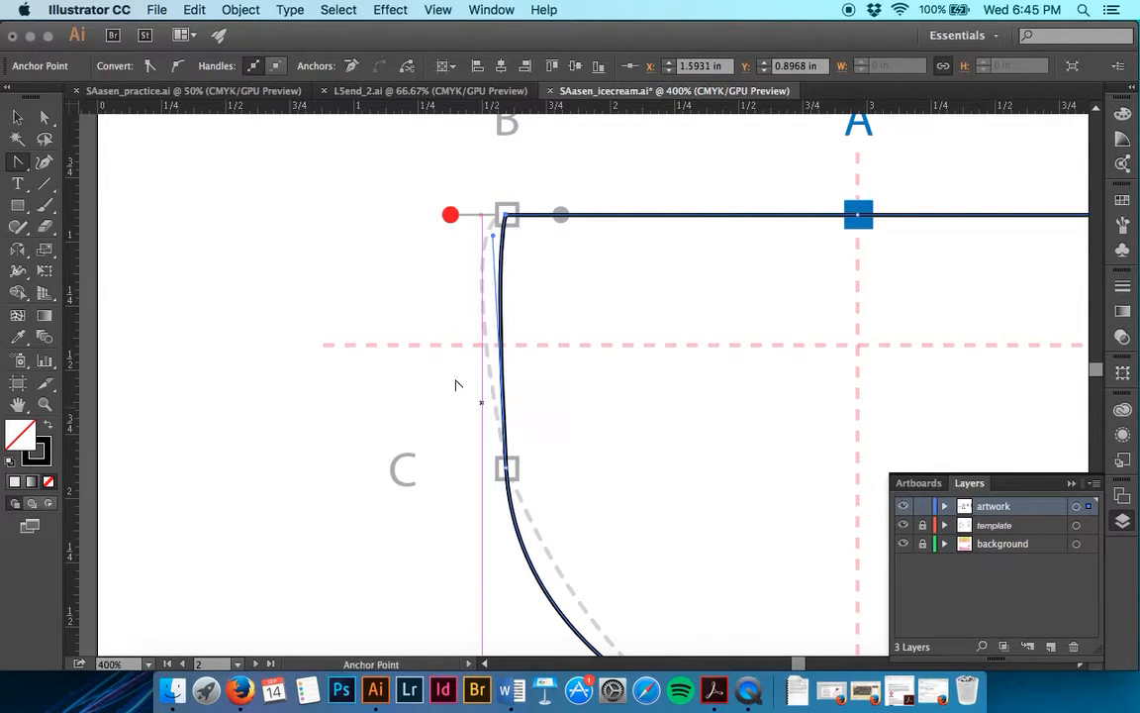
- Switch to the L5end_2.ai document and hide the drip and ice cream paths in the artwork layer to expose the dish
click(214, 91)
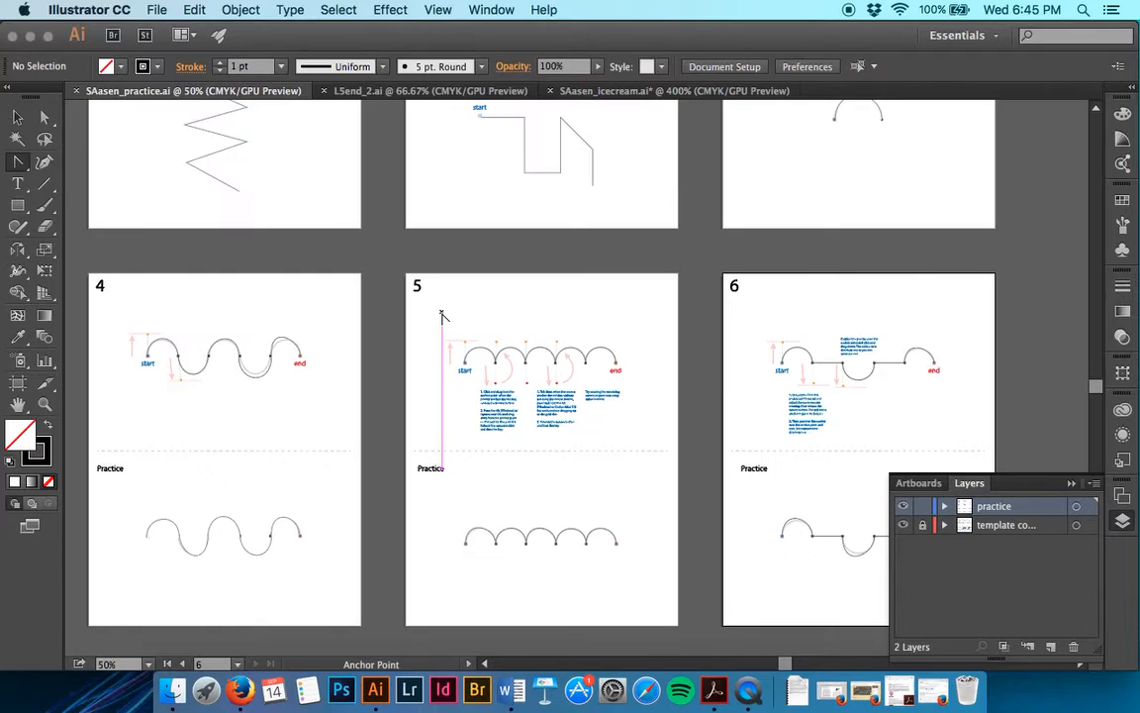
click(443, 91)
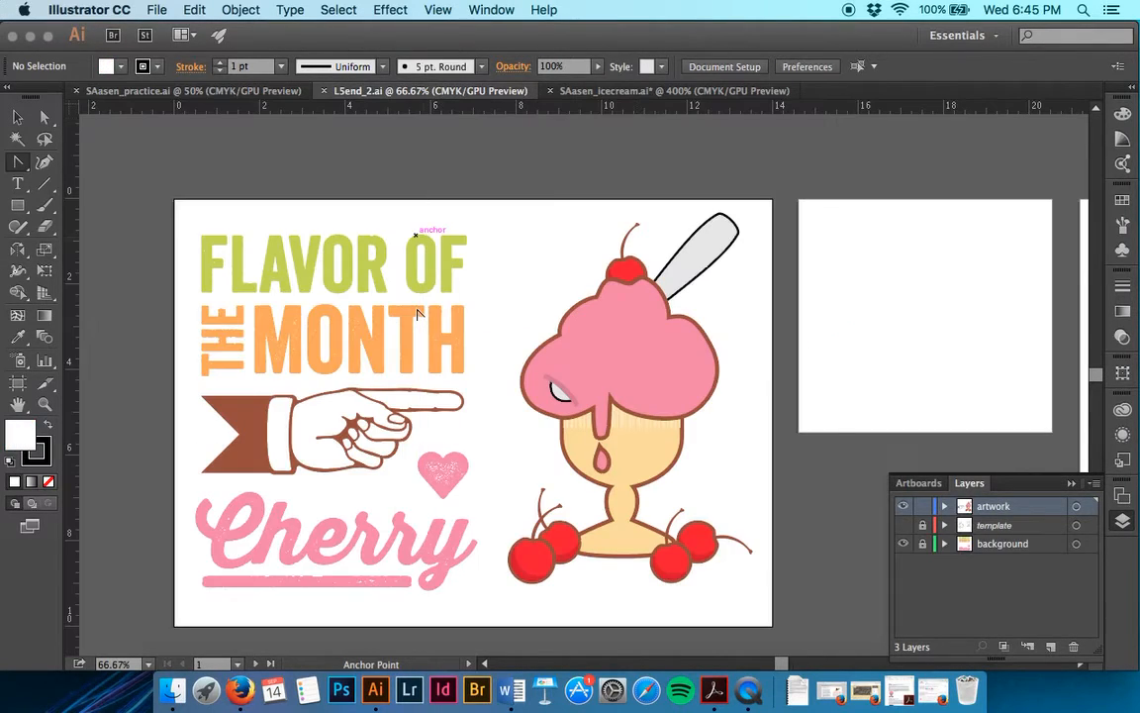
click(945, 507)
scroll(940, 535, down, 3)
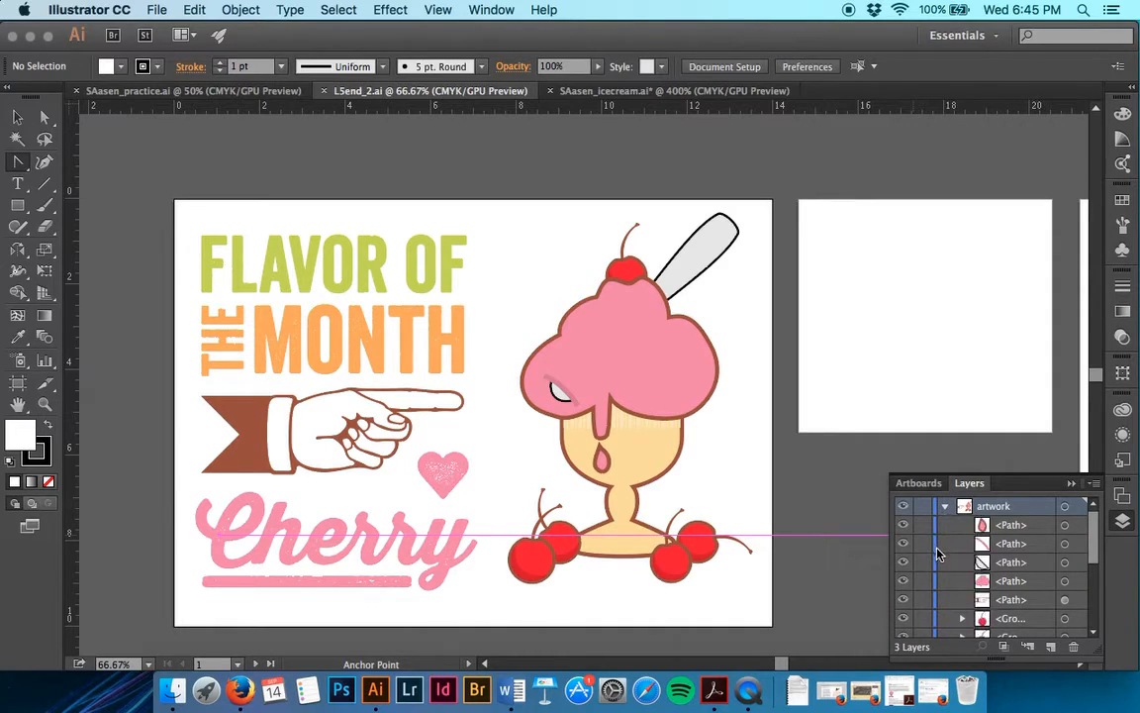
scroll(930, 526, up, 3)
click(904, 524)
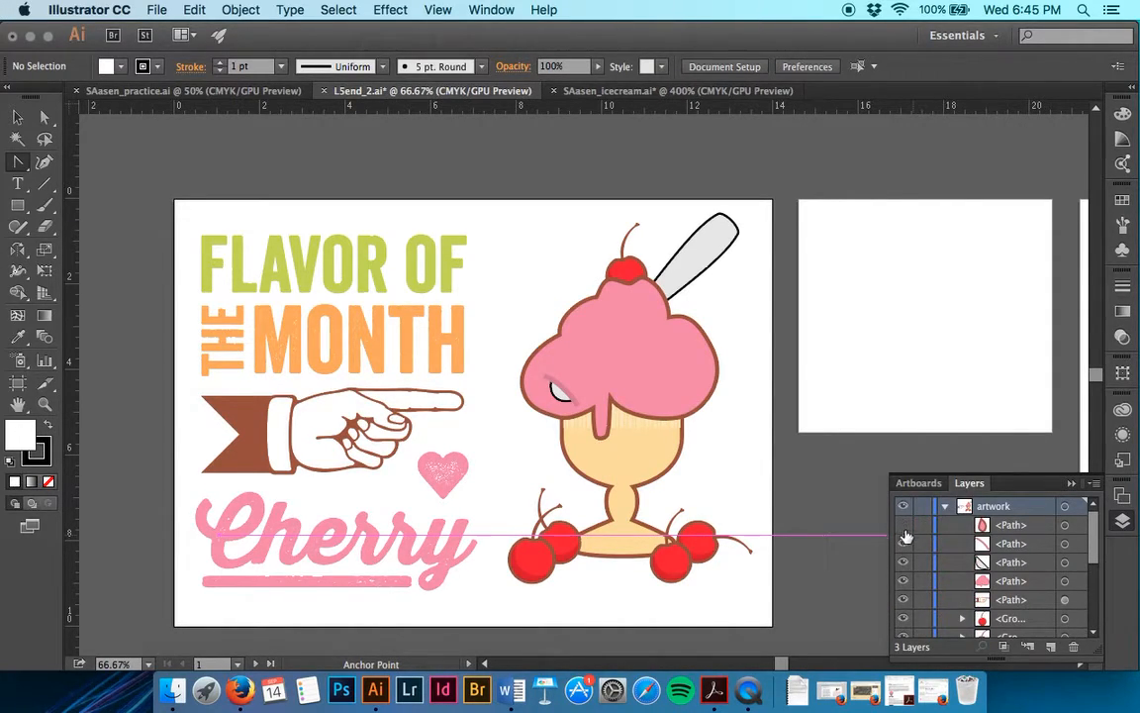
click(904, 581)
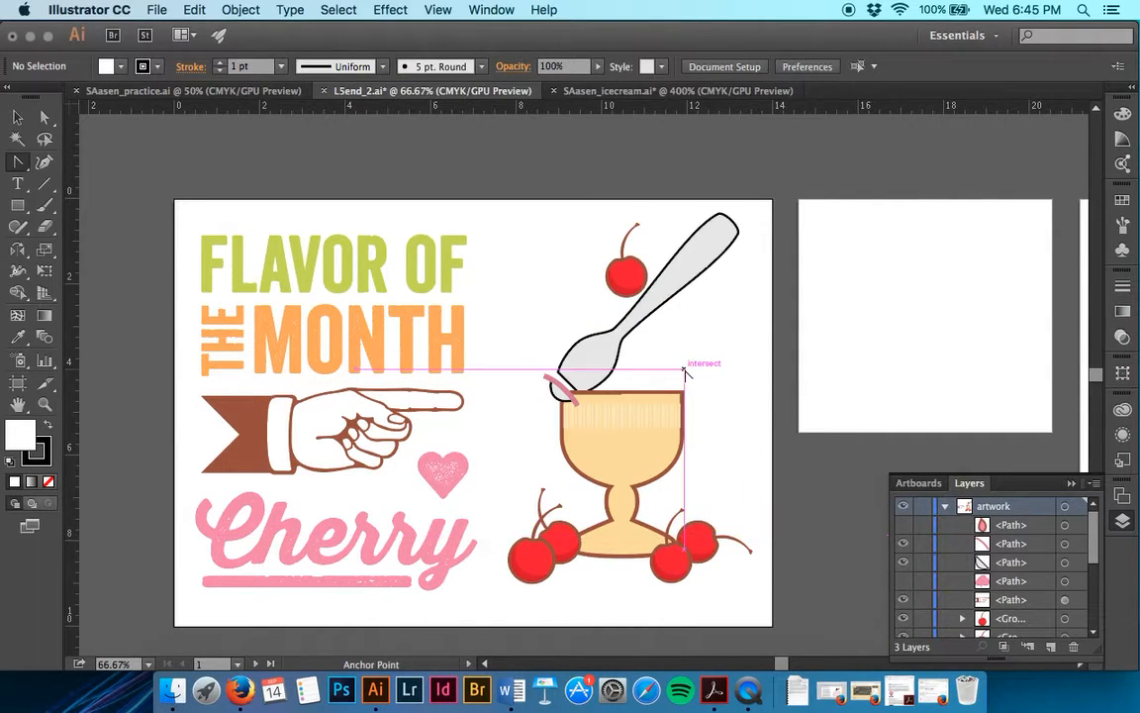
- Examine the finished dish's bowl and stem curves up close, and return to the SAasen_icecream.ai document
key(super+=)
key(super+=)
key(super+=)
key(super+=)
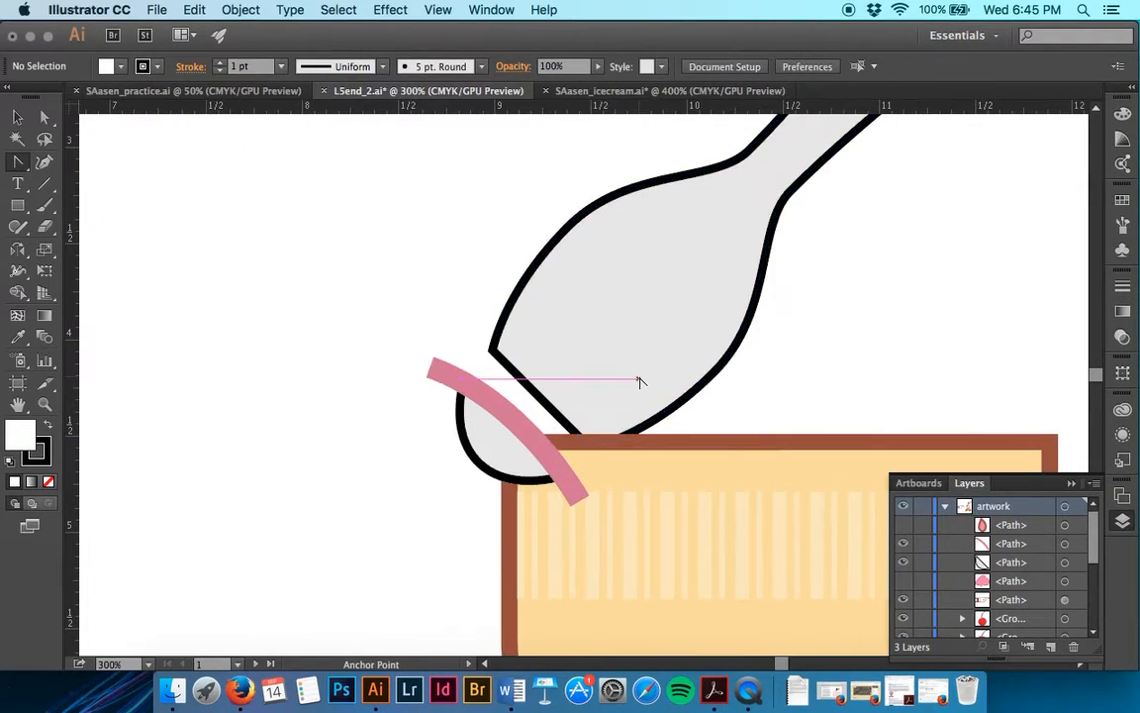
scroll(640, 384, down, 5)
scroll(832, 555, down, 5)
scroll(832, 555, right, 2)
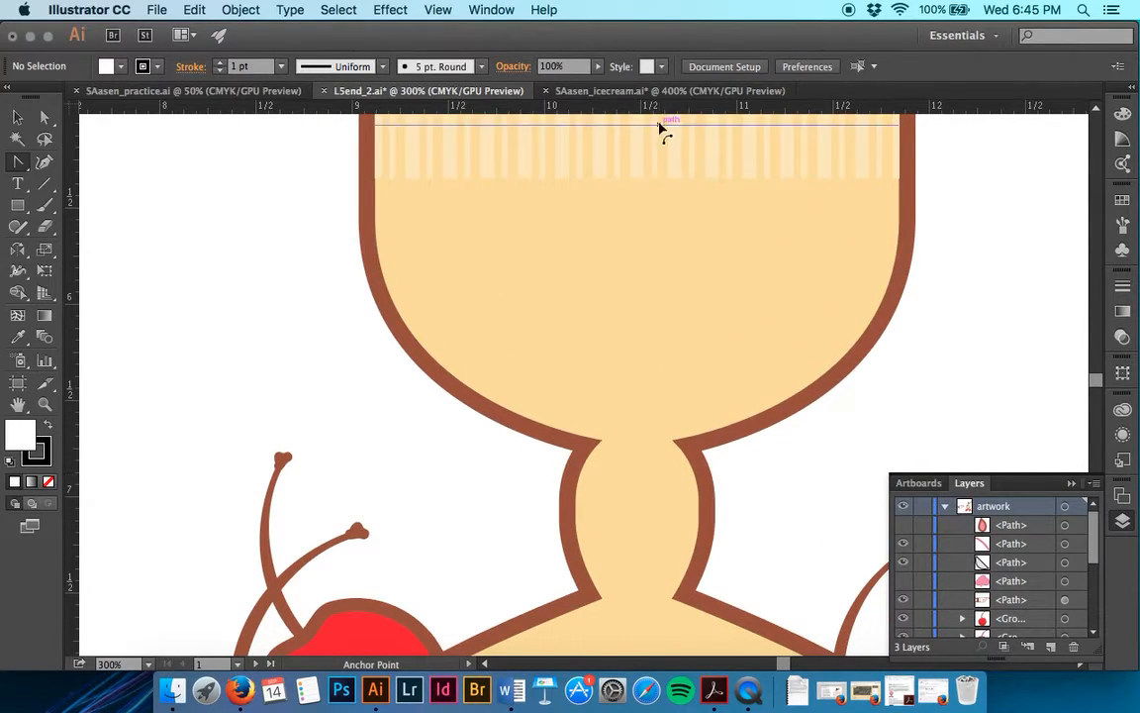
click(659, 91)
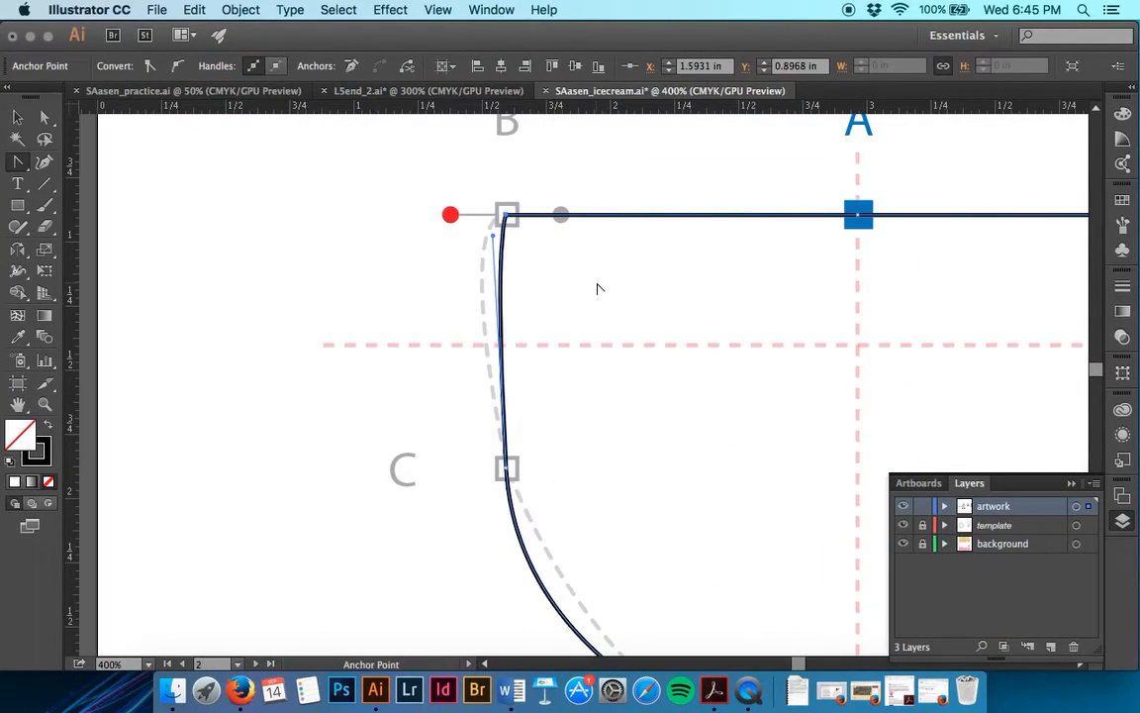
- Pull a vertical direction handle down from the bowl's right side anchor opposite C to curve the lower right side
scroll(596, 288, right, 5)
scroll(597, 288, down, 10)
scroll(597, 288, up, 2)
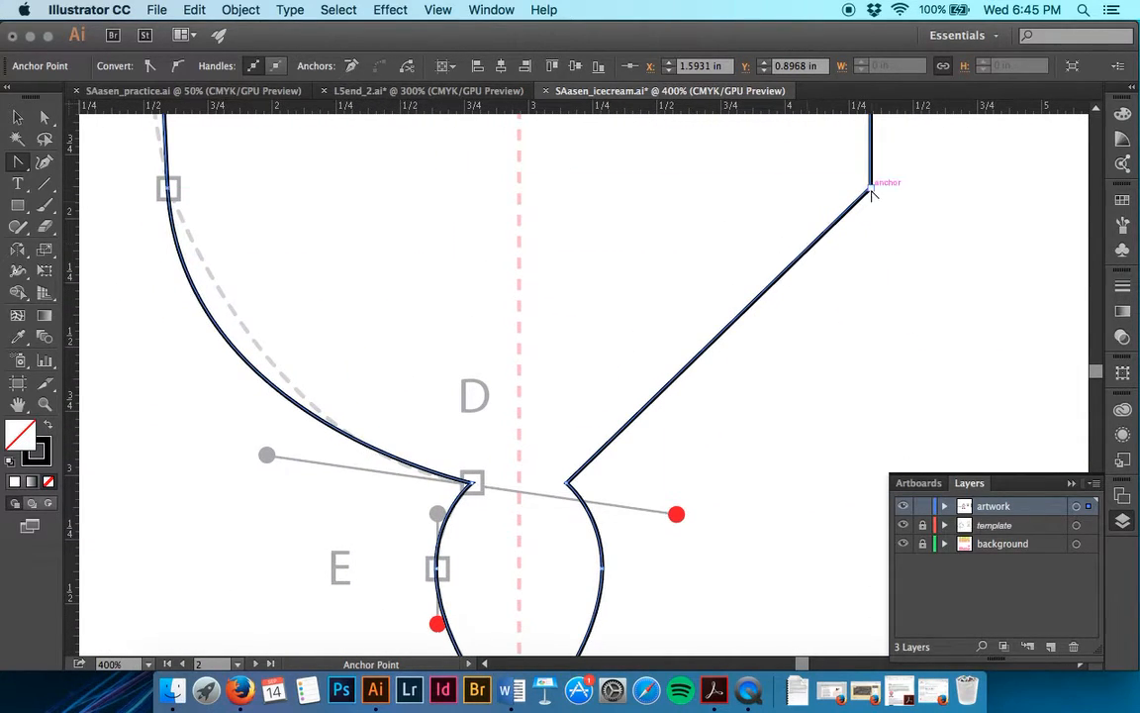
mouse_move(872, 192)
mouse_down()
mouse_move(880, 299)
mouse_move(860, 103)
mouse_move(864, 254)
mouse_move(871, 192)
mouse_up()
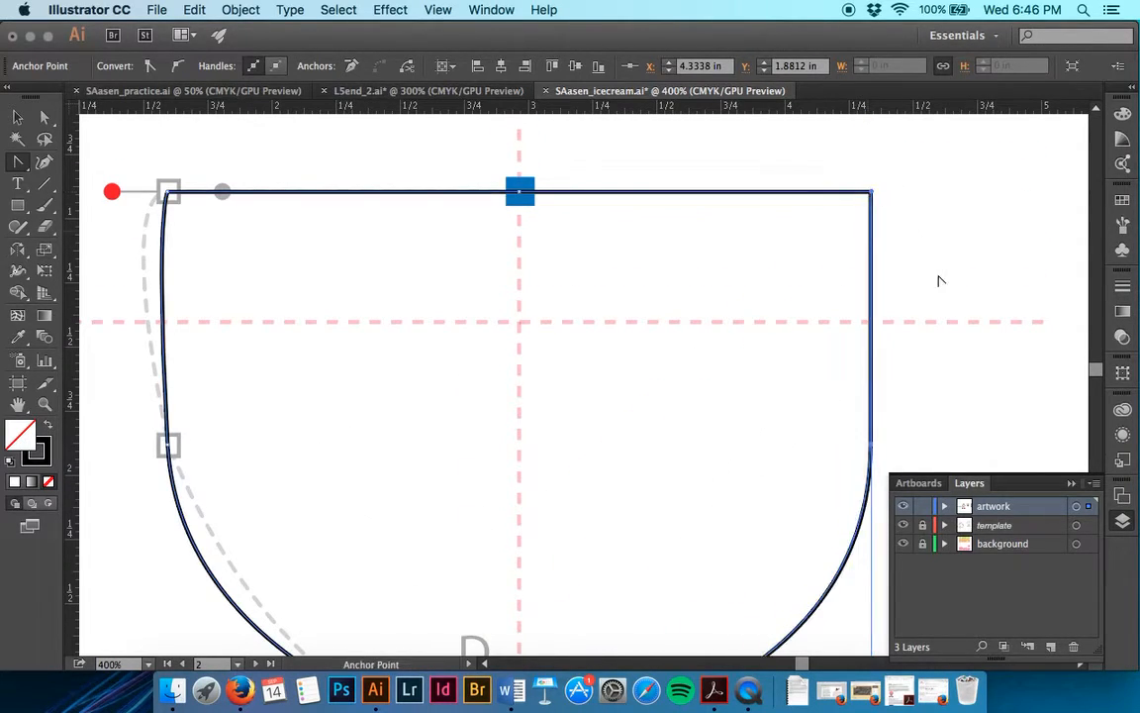
- Reset anchor C to a corner and pull its direction handles out vertically to curve the bowl's lower left side
scroll(939, 281, down, 5)
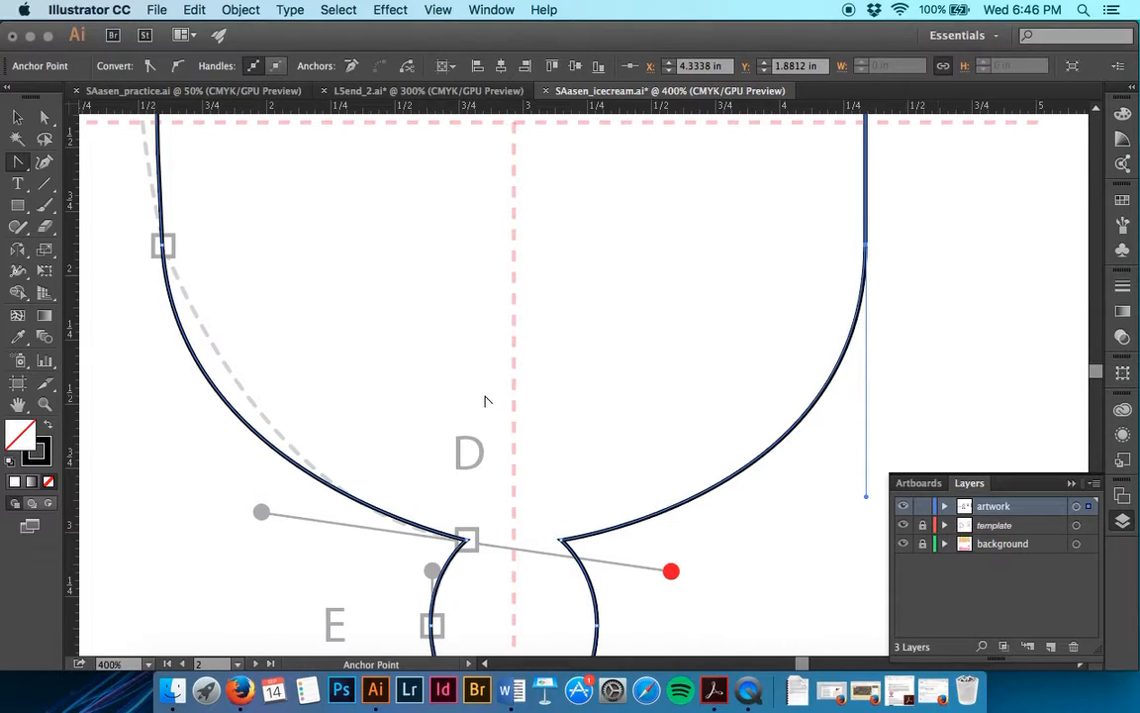
scroll(485, 400, left, 3)
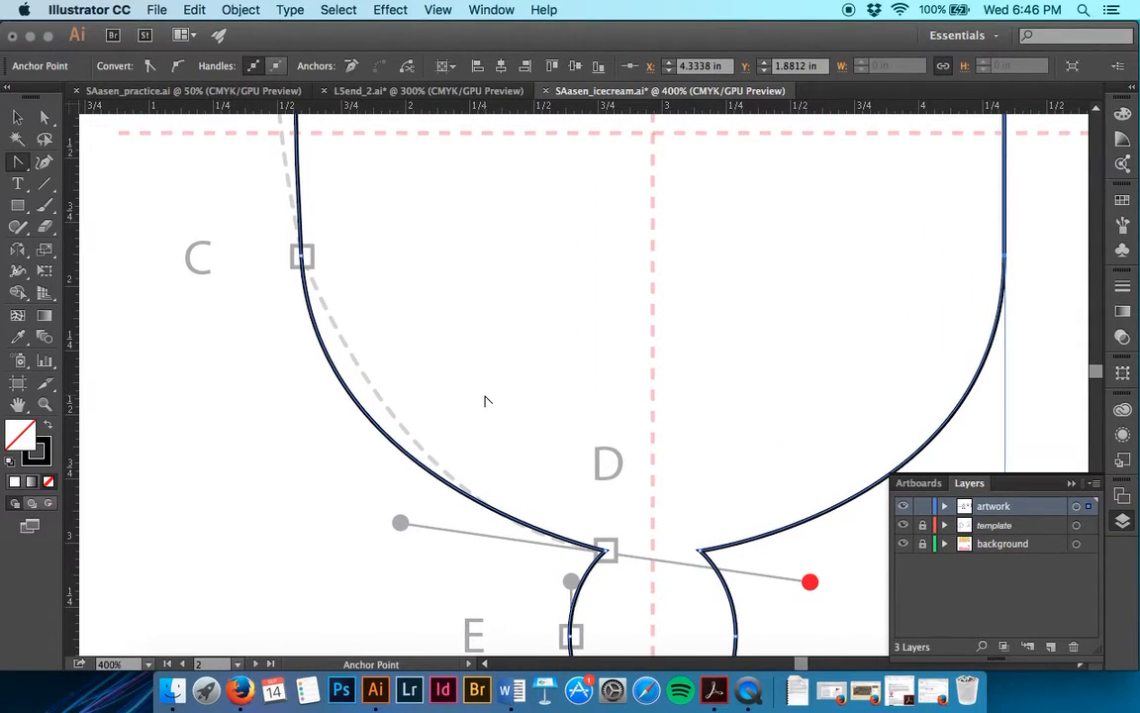
click(302, 257)
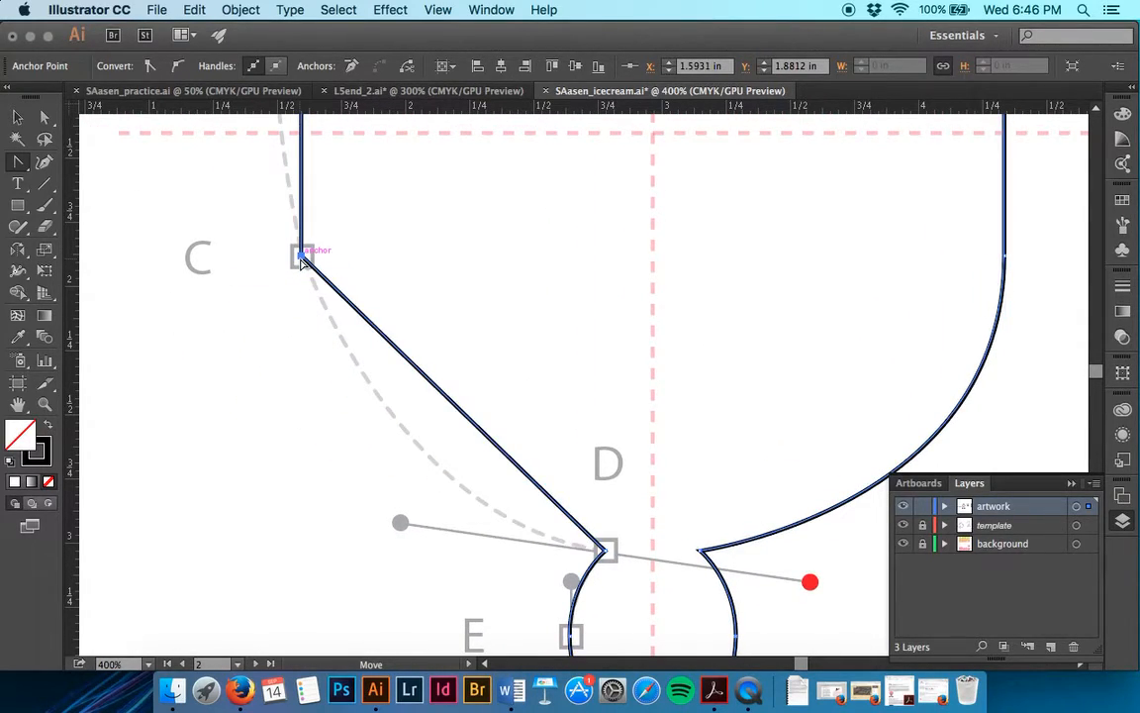
scroll(302, 260, up, 5)
scroll(302, 260, left, 2)
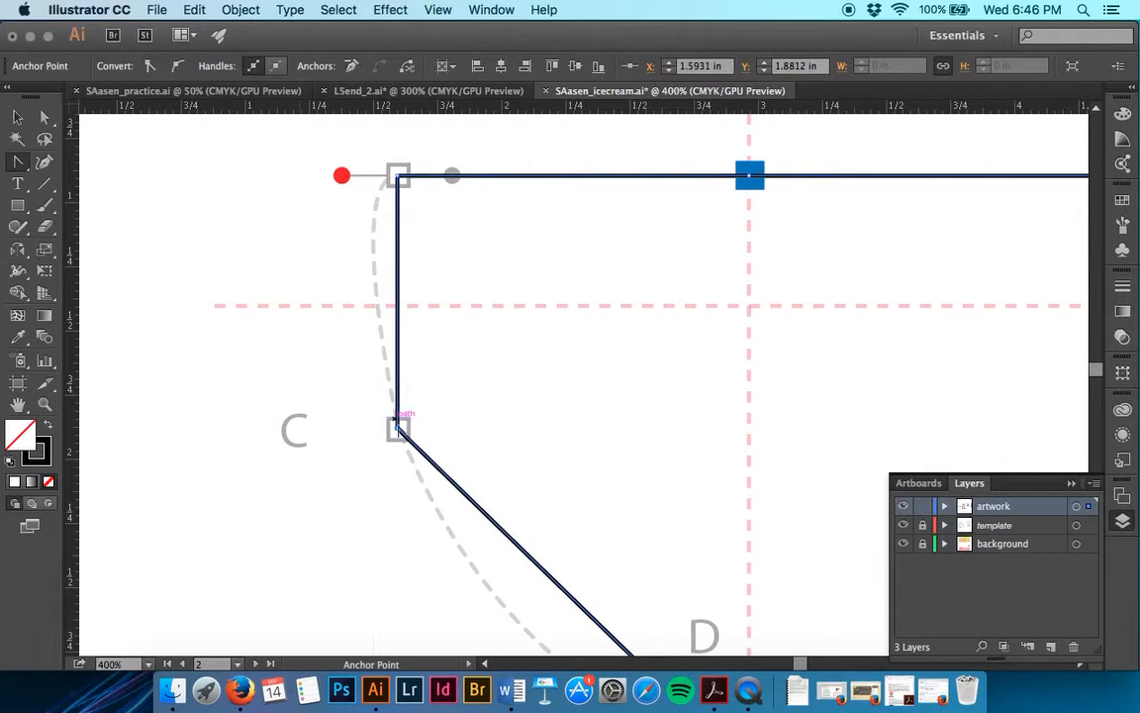
drag(395, 420, 400, 555)
- Shorten anchor C's upper direction handle so that it ends on anchor B
scroll(400, 557, up, 8)
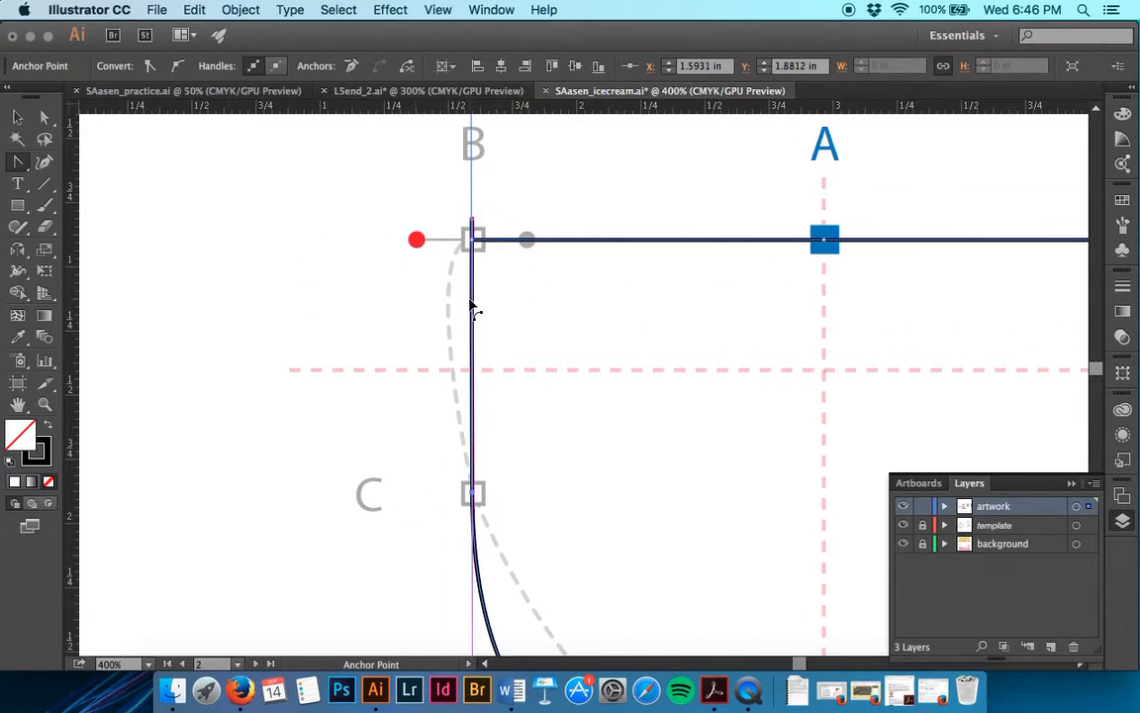
scroll(471, 308, up, 4)
drag(494, 249, 499, 368)
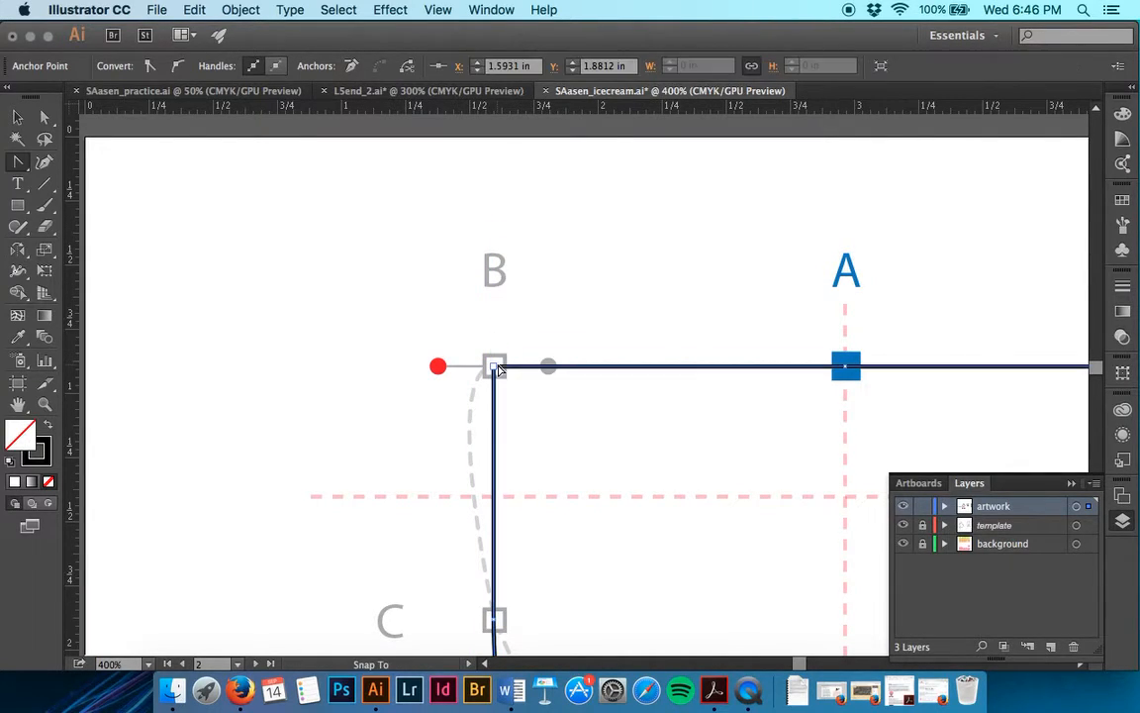
- Pull a direction handle down and slightly inward from anchor C to reshape the bowl's lower left curve
scroll(529, 447, down, 15)
scroll(530, 447, right, 6)
scroll(532, 449, right, 3)
scroll(531, 449, up, 2)
drag(235, 180, 255, 456)
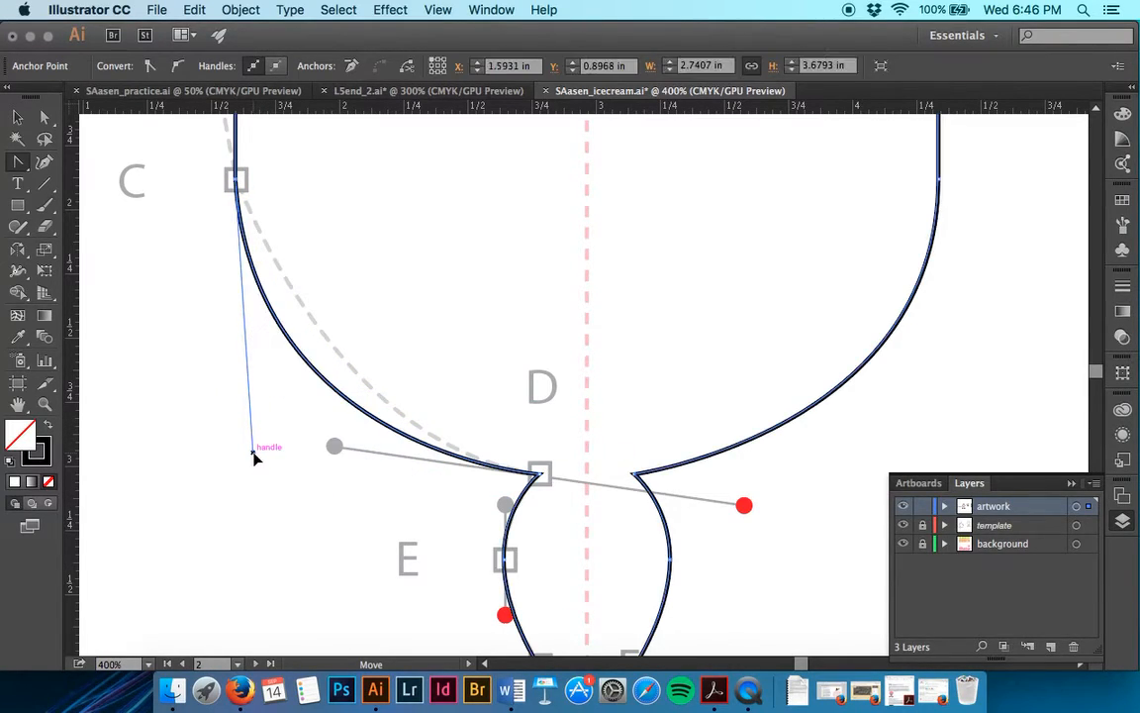
- Cut the dish outline with the Scissors tool on both sides of the stem, just above the level of anchor E
scroll(290, 507, up, 3)
scroll(290, 507, right, 4)
scroll(292, 508, up, 1)
scroll(292, 508, left, 1)
scroll(400, 448, down, 13)
scroll(400, 448, left, 1)
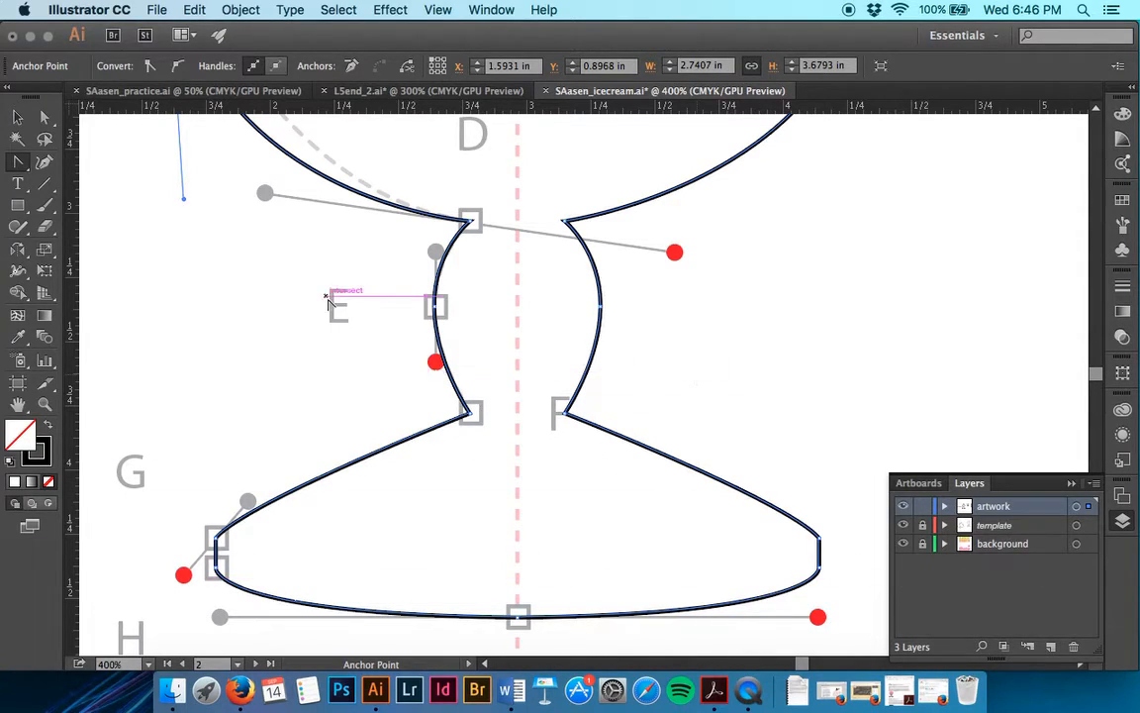
click(16, 120)
click(365, 349)
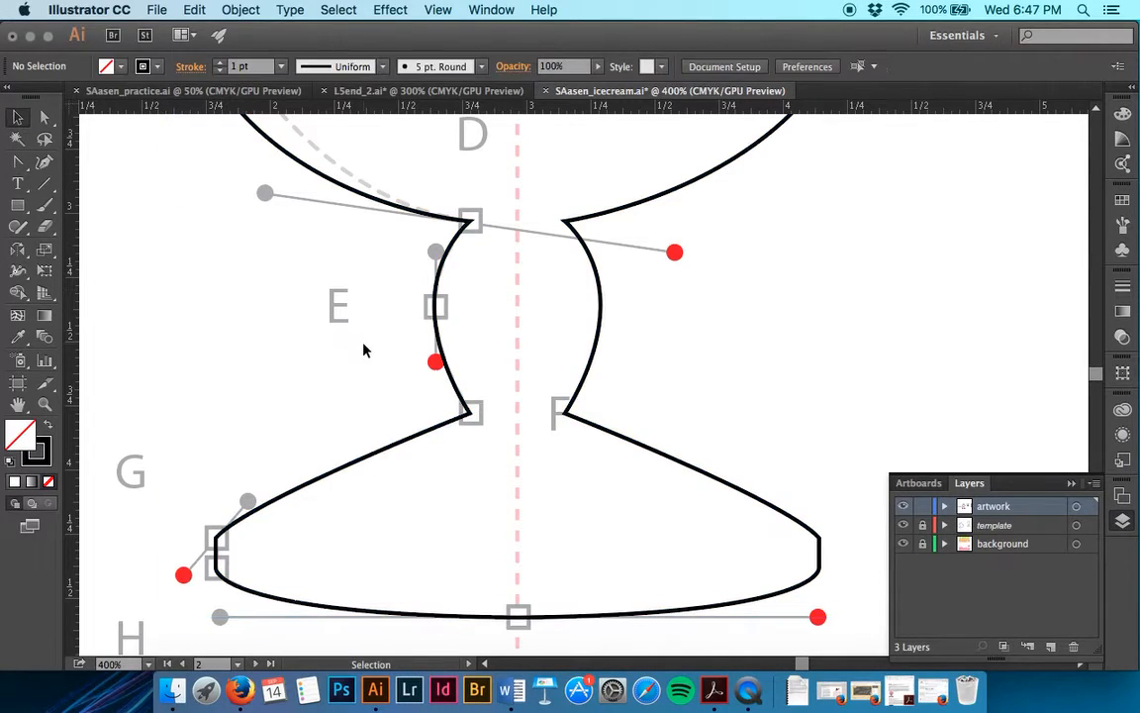
click(446, 365)
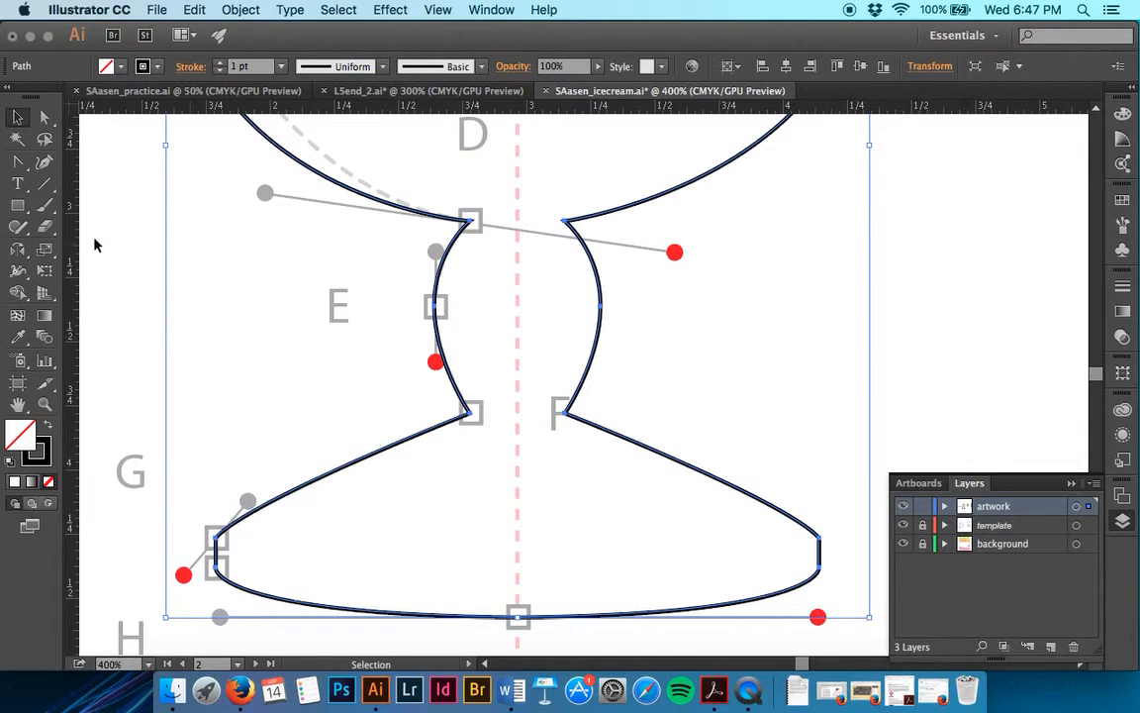
click(49, 227)
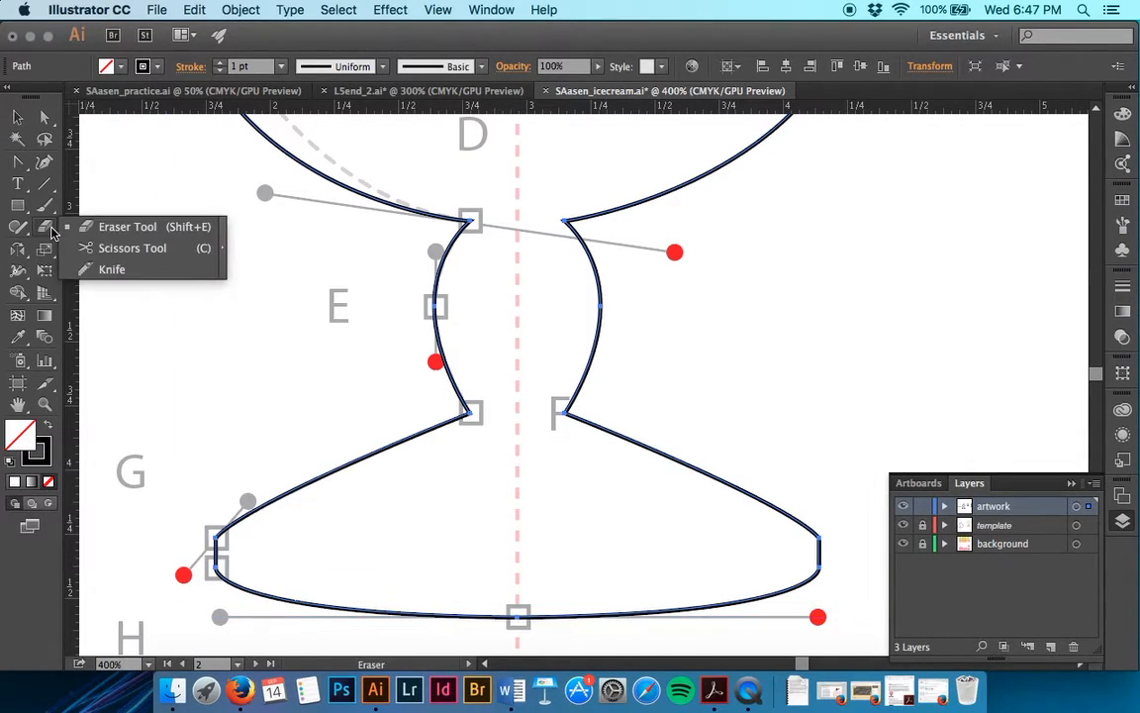
click(83, 246)
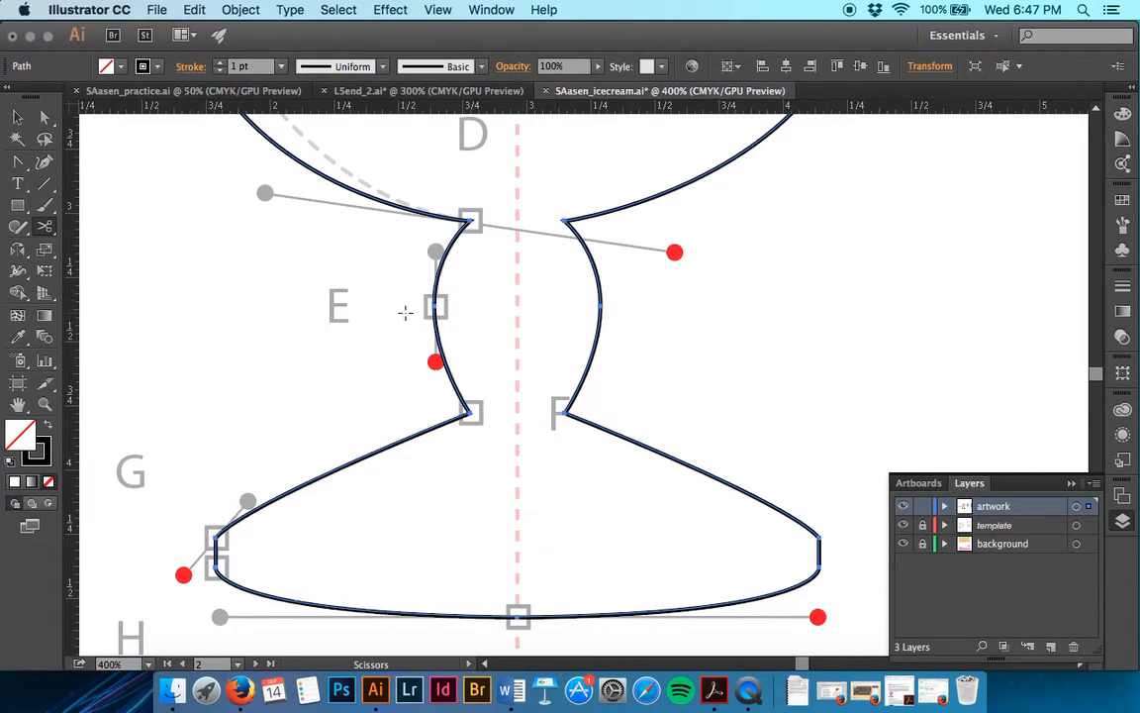
click(436, 306)
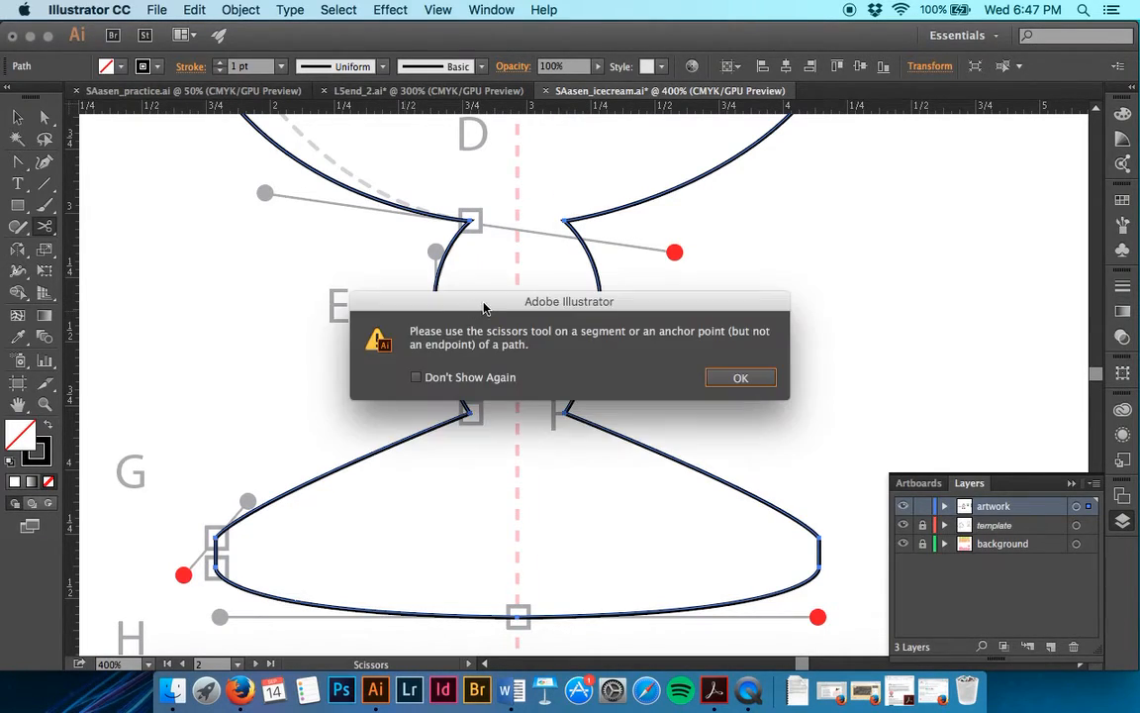
click(749, 380)
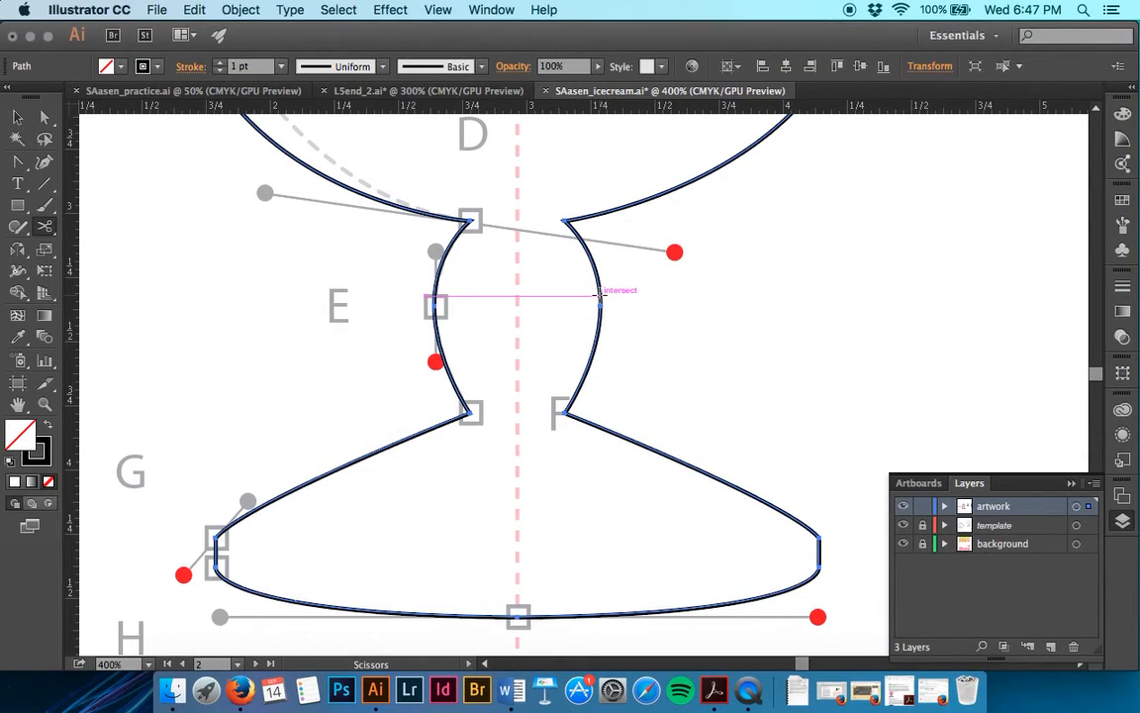
click(600, 294)
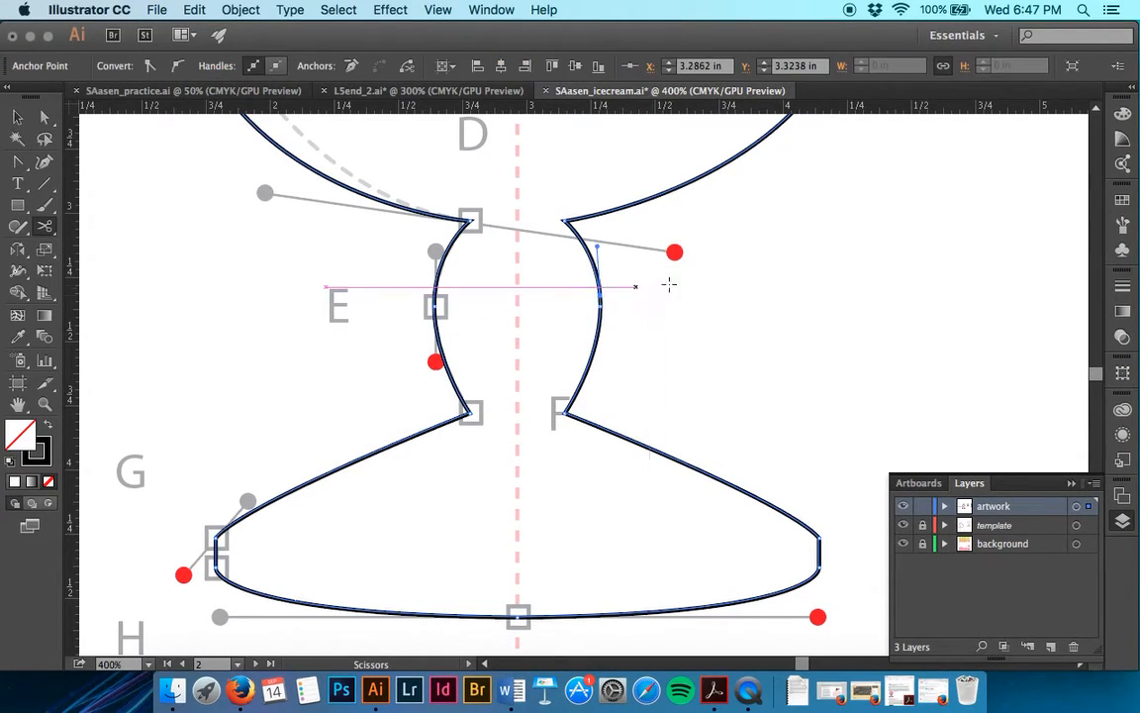
click(434, 293)
- Examine the cut points on the stem beside anchor E up close and return to a view of the whole base
key(super+equal)
key(super+equal)
key(super+equal)
key(super+equal)
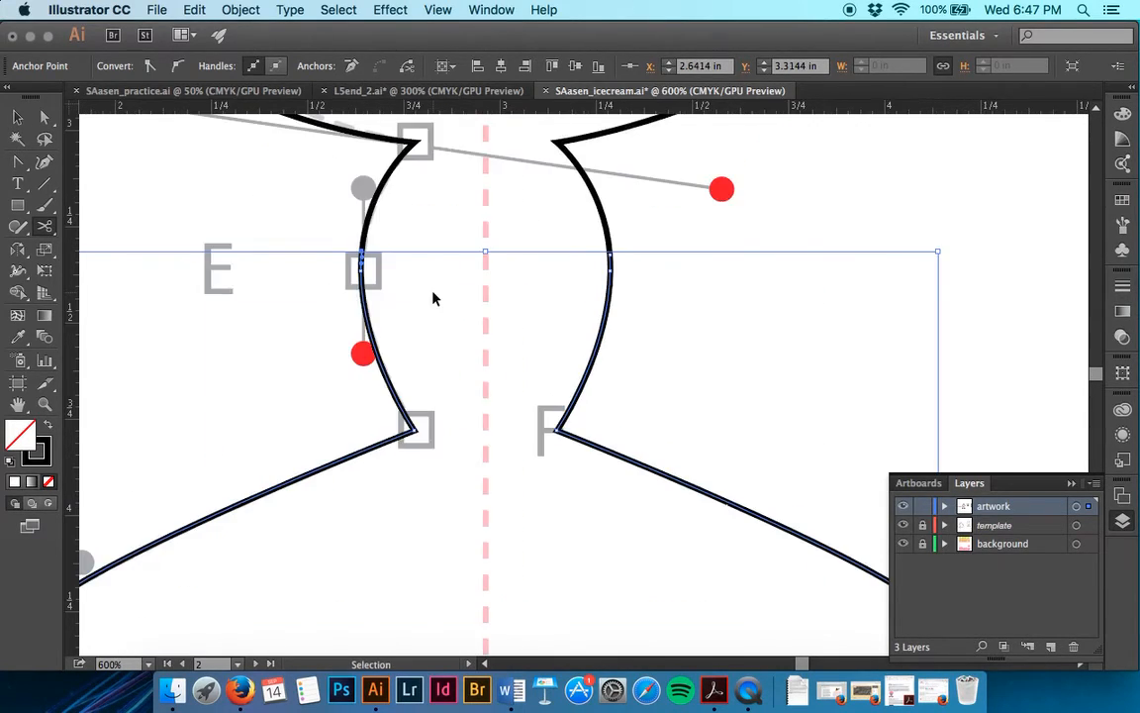
scroll(433, 292, left, 5)
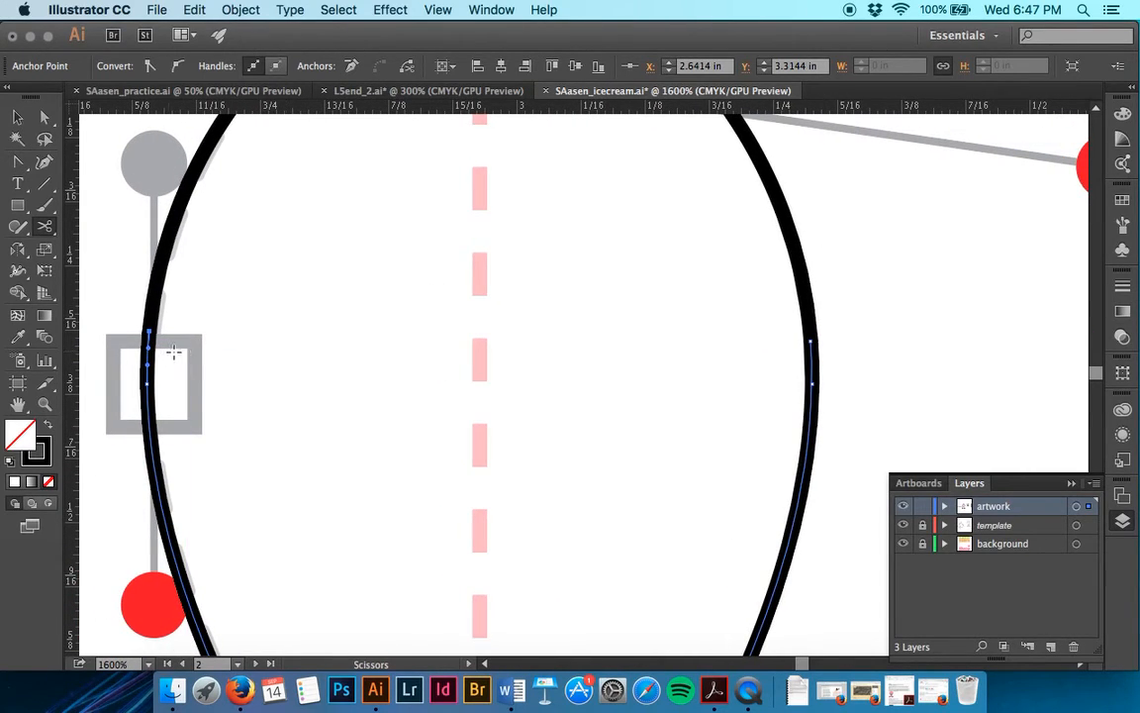
key(v)
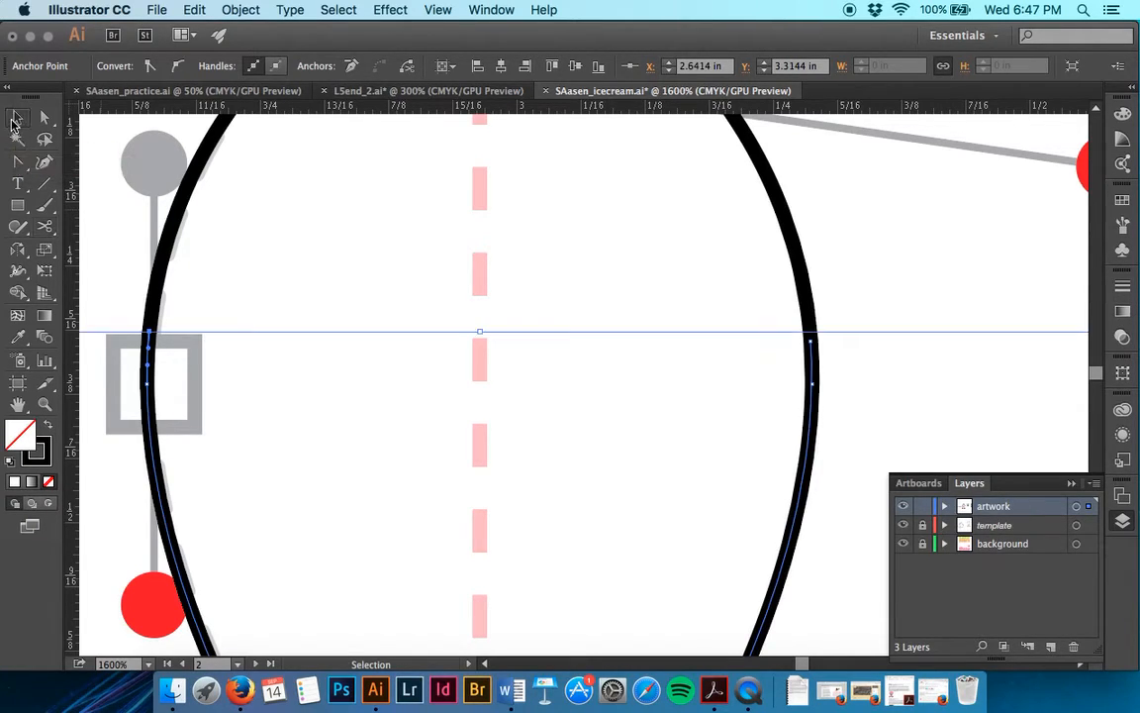
scroll(469, 331, left, 5)
scroll(469, 332, down, 1)
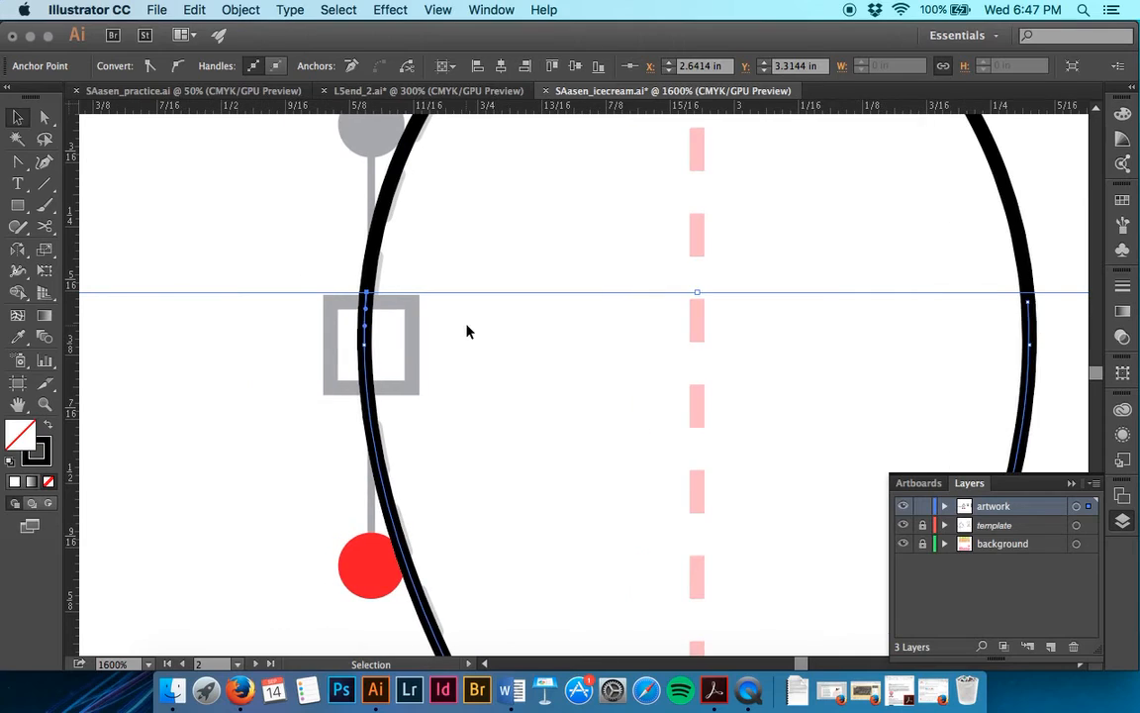
key(super+minus)
key(super+minus)
key(super+minus)
key(super+minus)
key(super+minus)
key(super+minus)
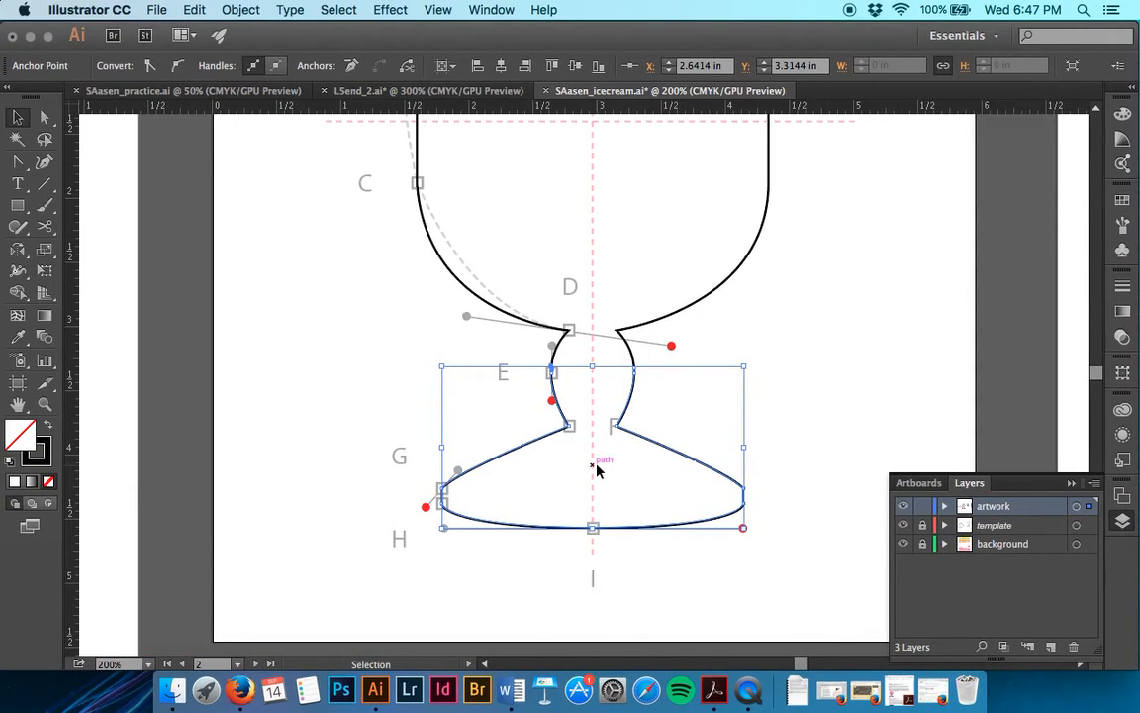
- Nudge the cut-off lower stem and base down slightly to separate them from the bowl, and deselect them
key(Down)
key(Down)
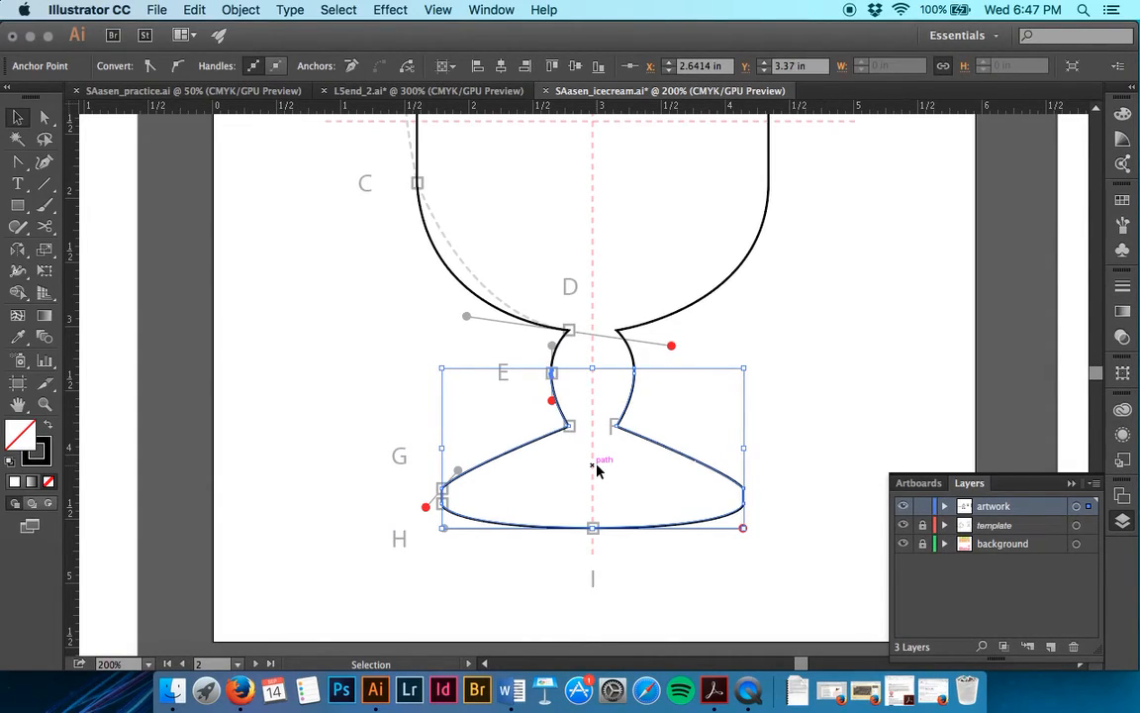
click(601, 465)
drag(468, 395, 756, 530)
key(Down)
key(Down)
key(Down)
key(Down)
key(Down)
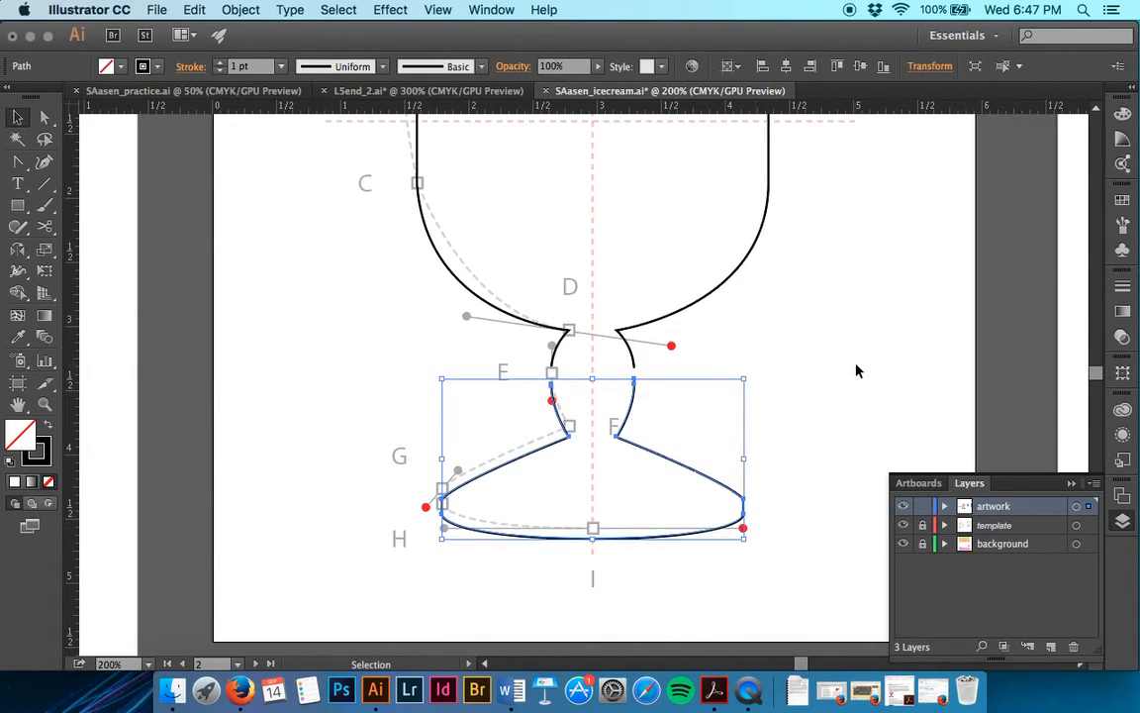
click(770, 372)
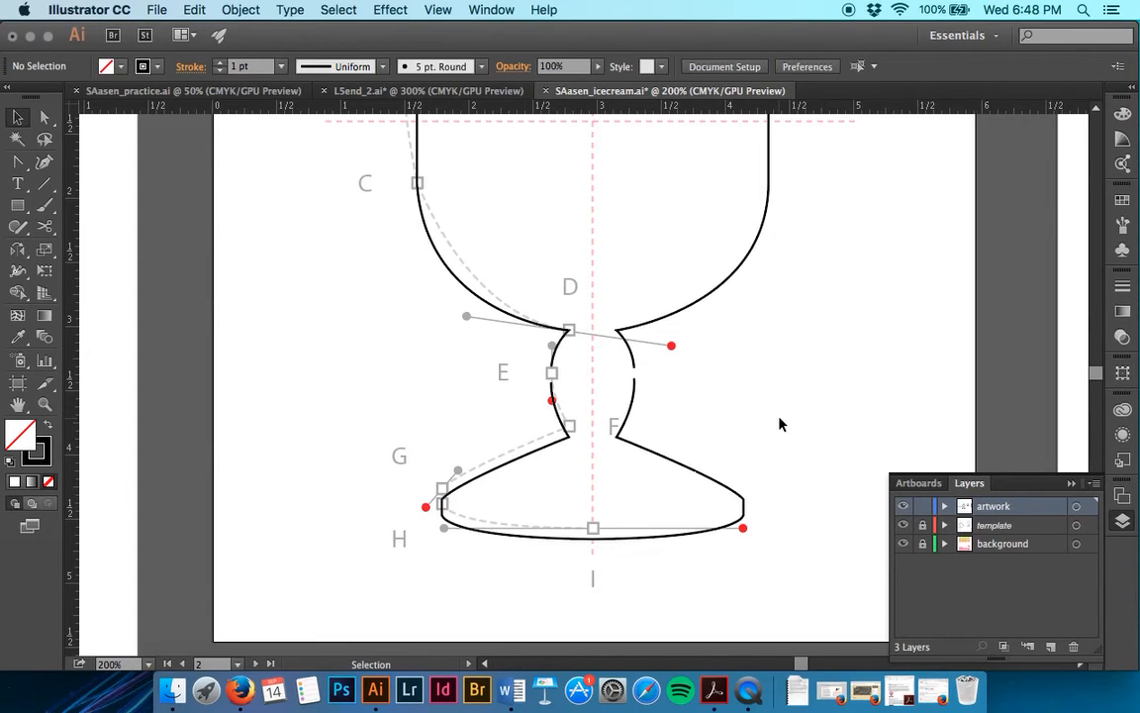
- Join the open ends of the dish's bowl and base paths across both stem gaps, and select the joined outline
drag(789, 471, 402, 233)
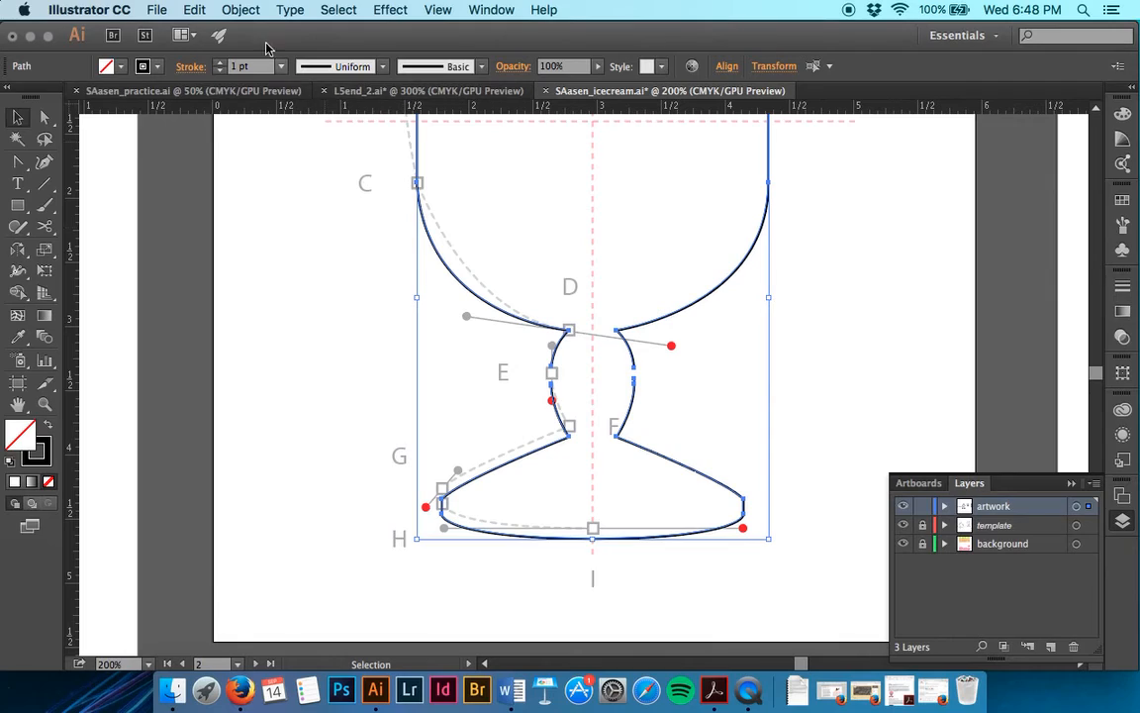
click(239, 9)
click(240, 9)
click(856, 294)
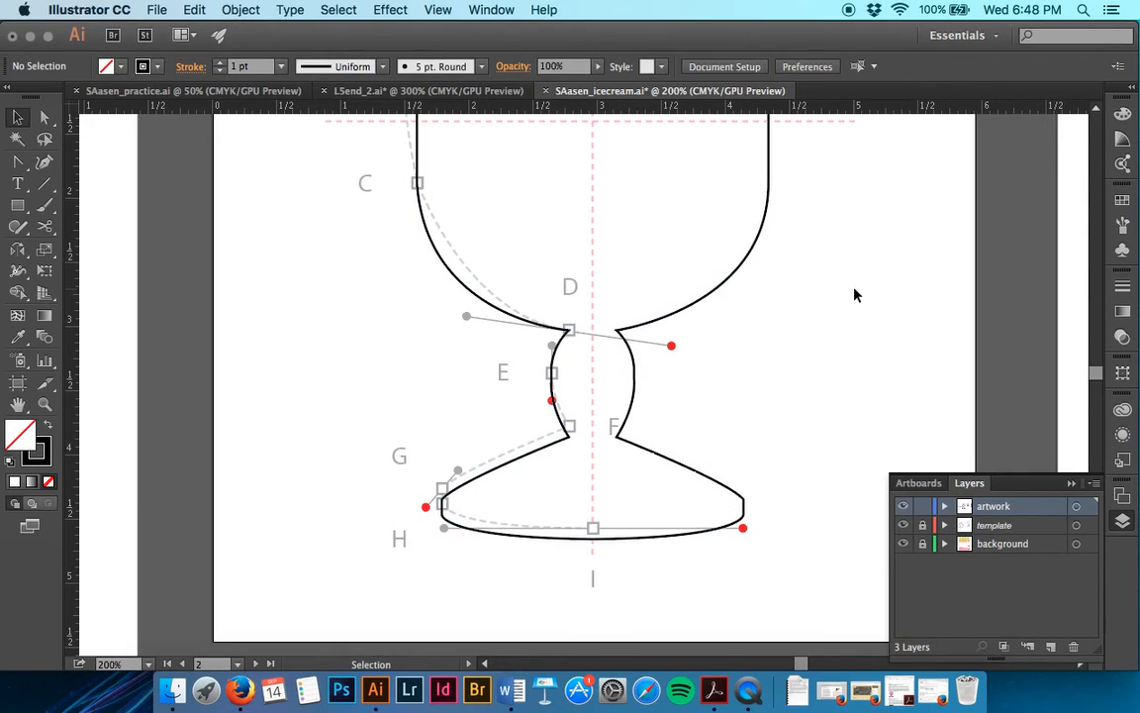
click(687, 467)
scroll(686, 472, up, 5)
scroll(708, 467, down, 5)
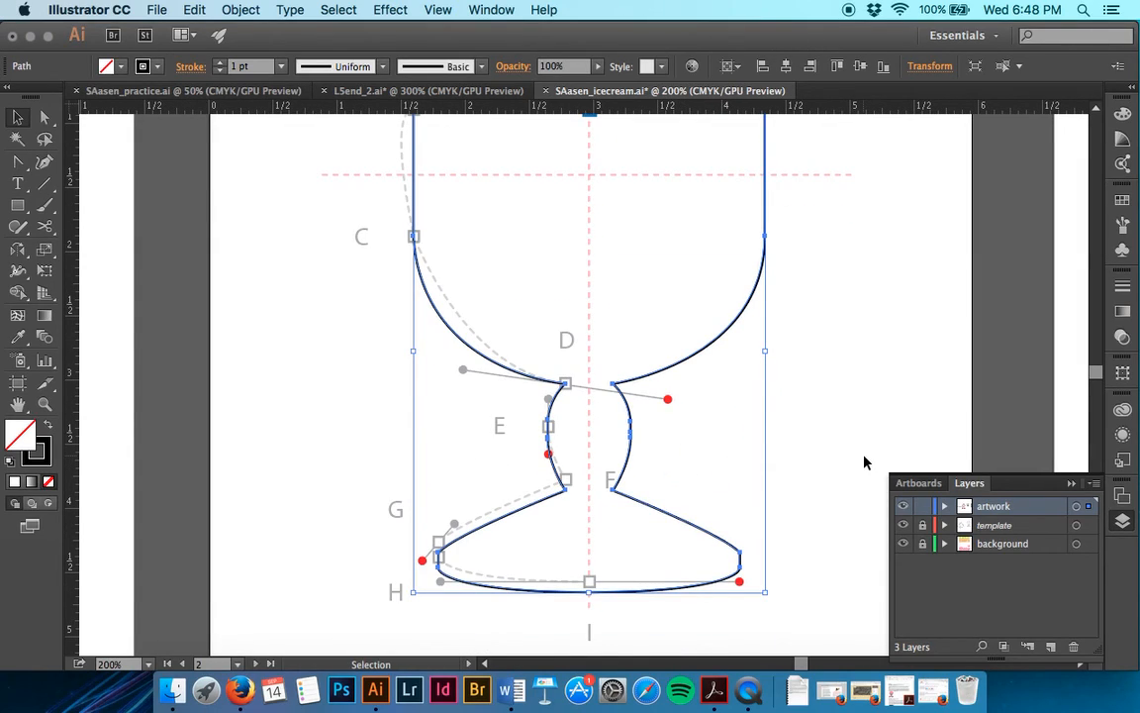